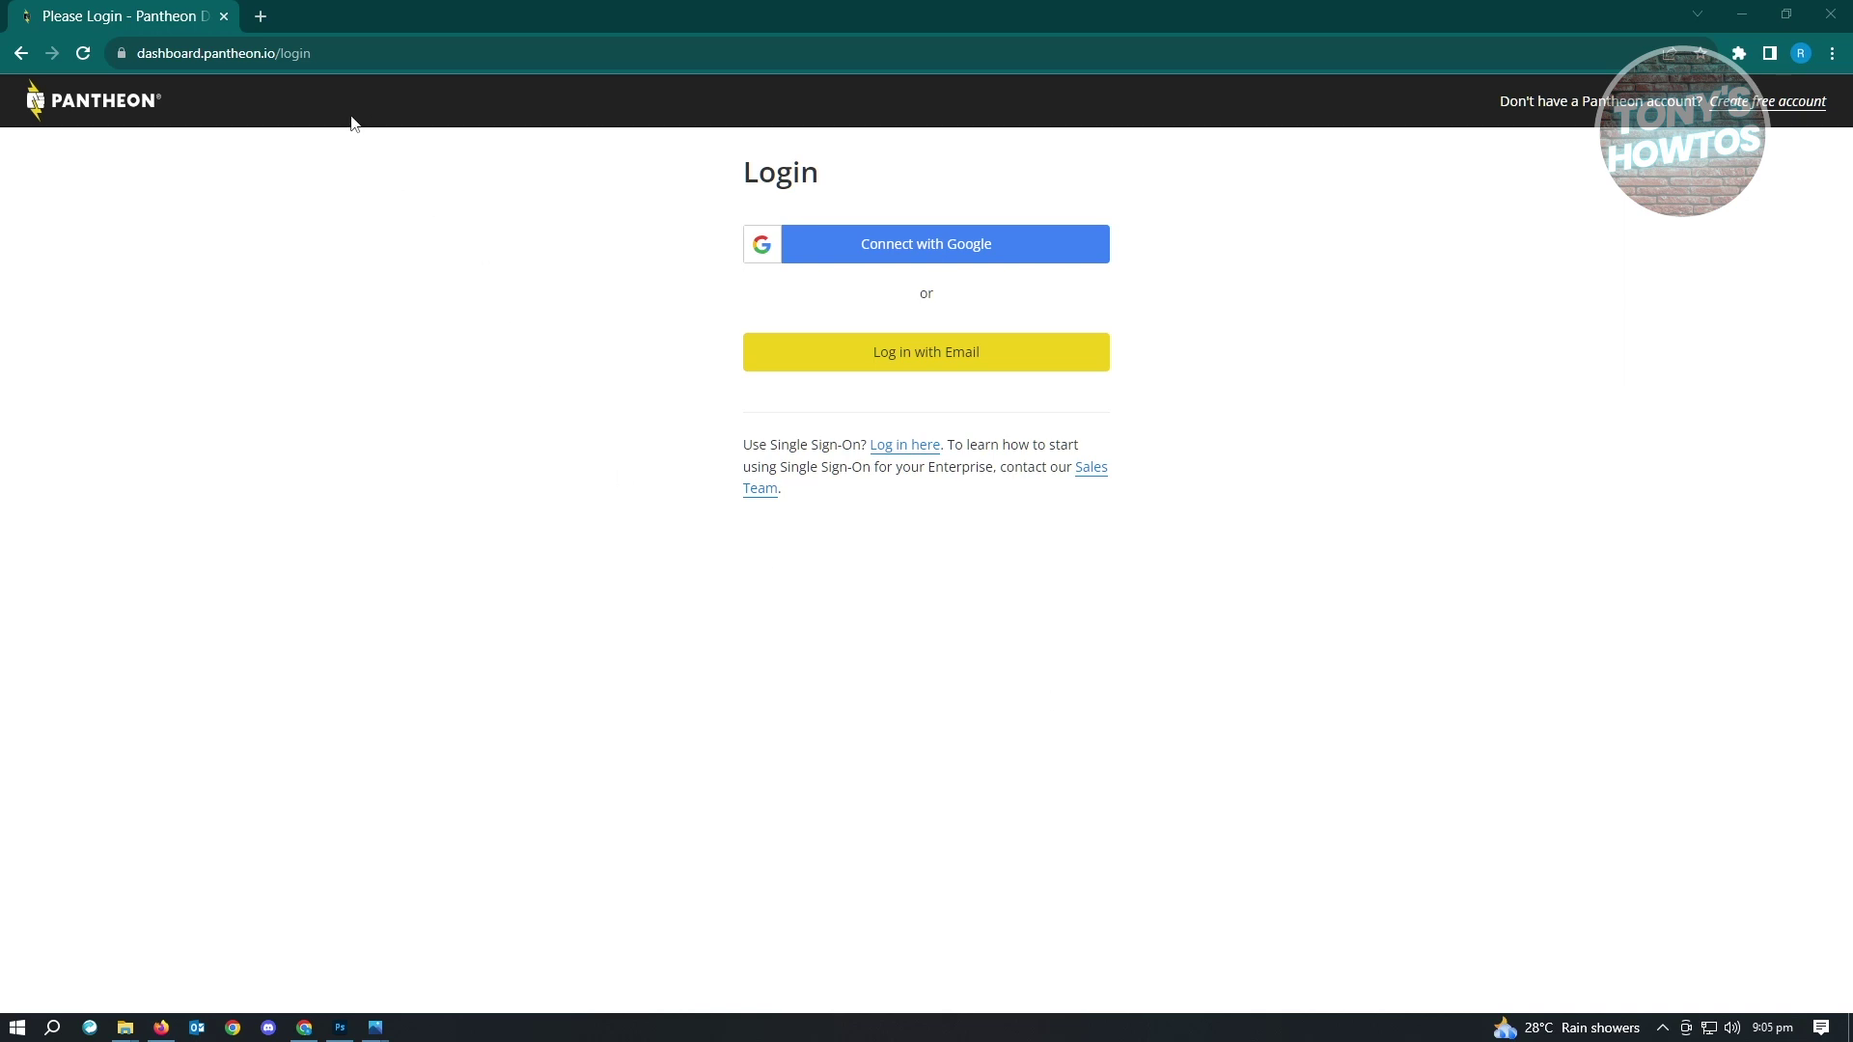
Step: Open WordPress.com in a new browser tab, look at the site's My Home page, and close that tab
{"action": "left_click", "coordinate": [270, 16]}
{"action": "type", "text": "WORDPRE"}
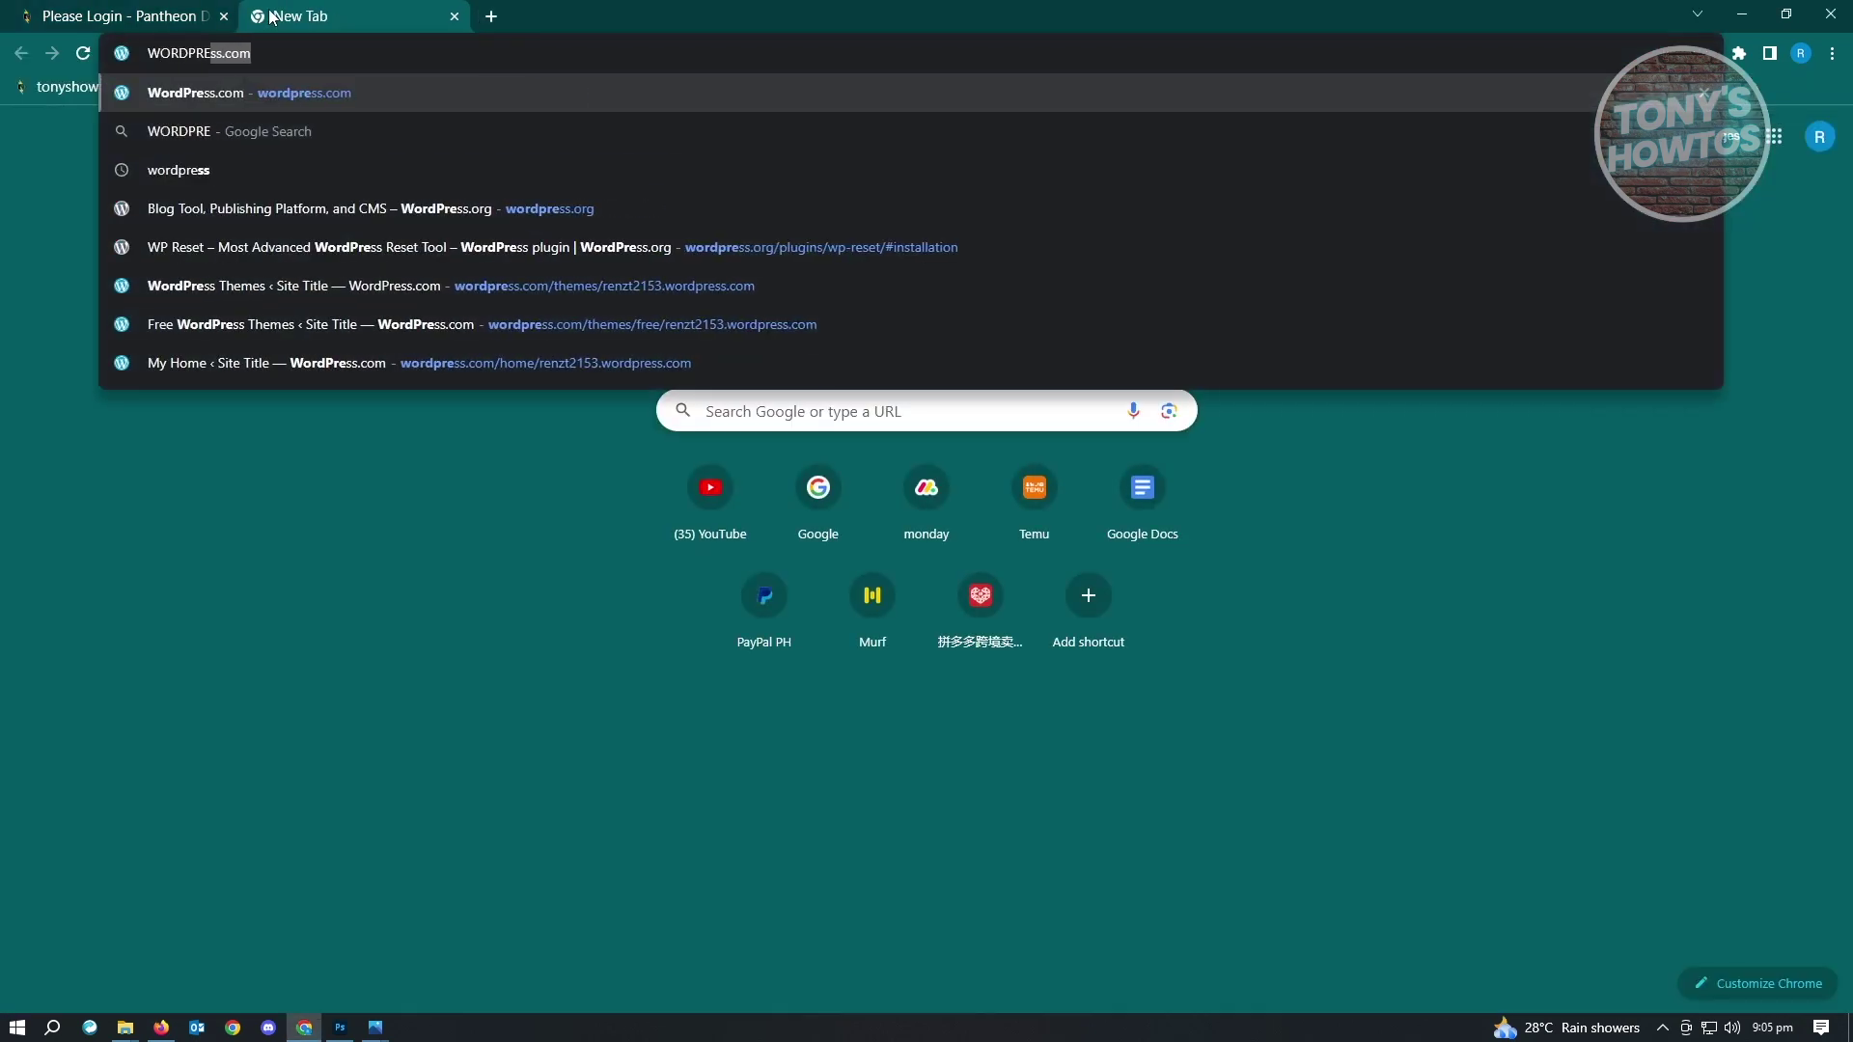
{"action": "key", "text": "Return"}
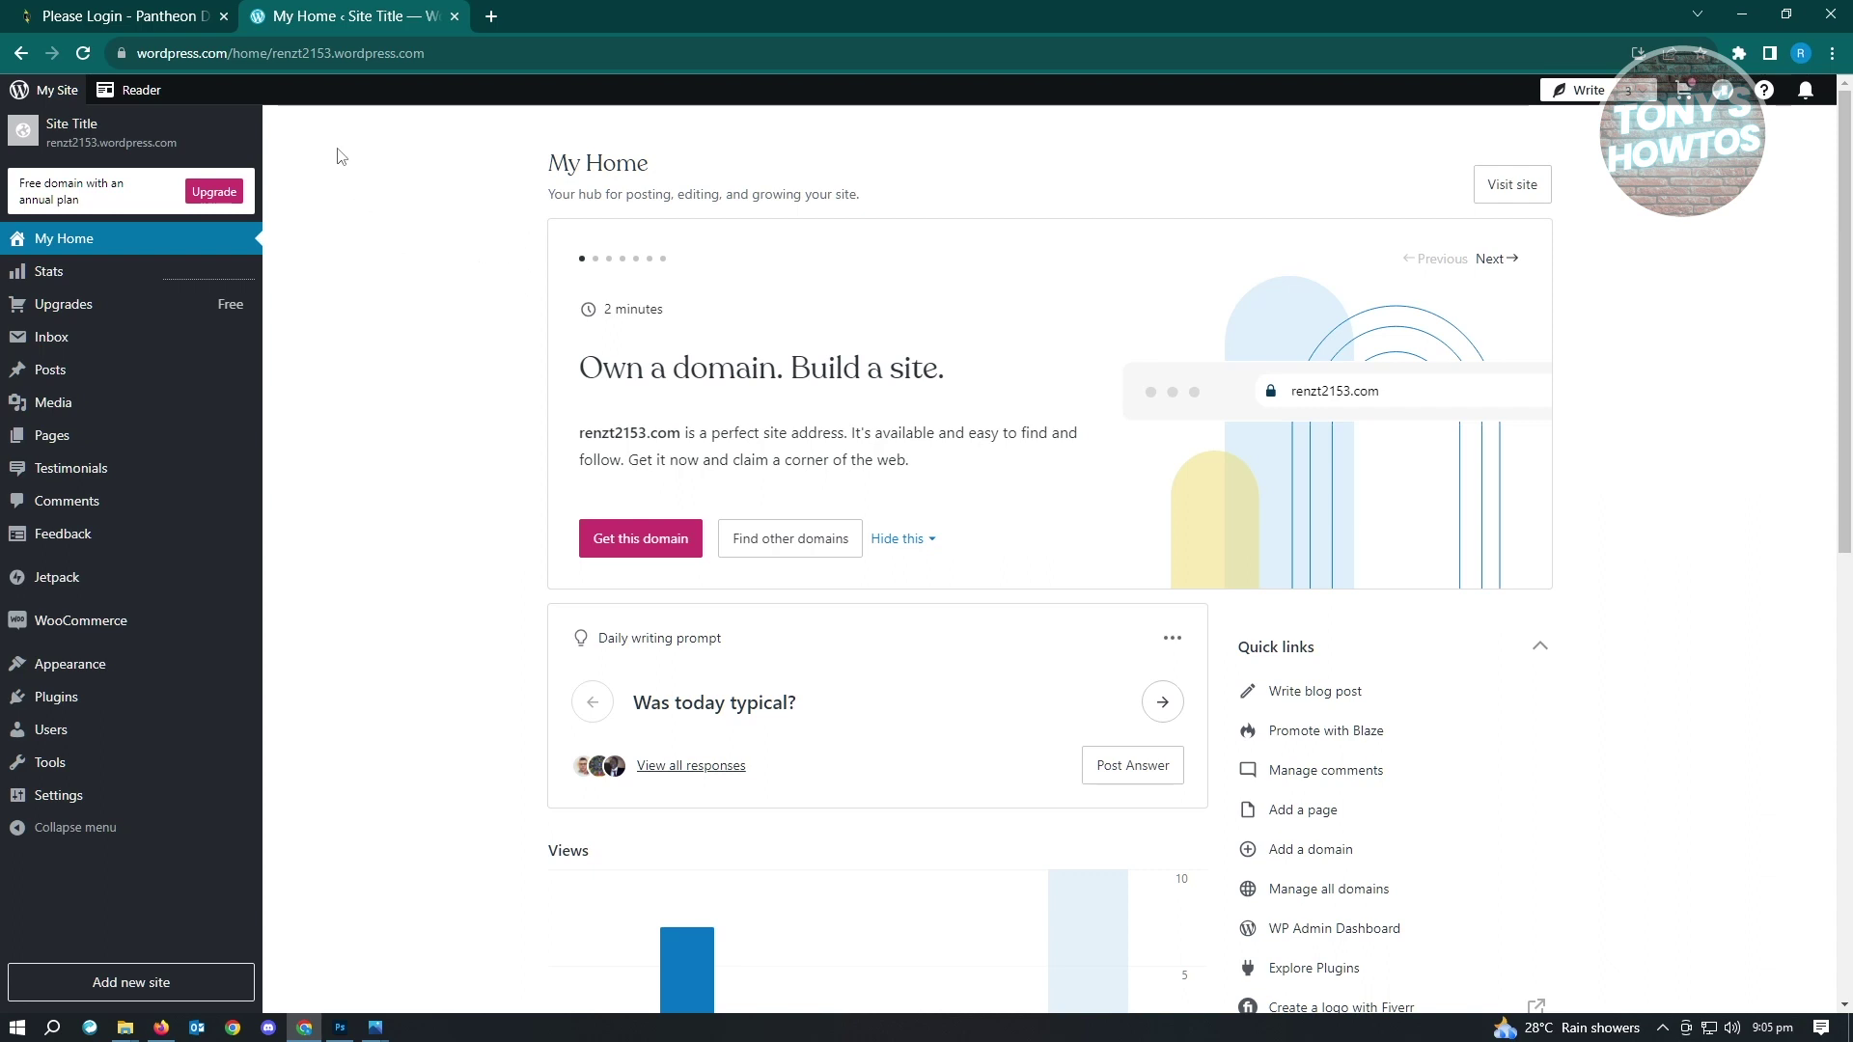
{"action": "left_click", "coordinate": [145, 16]}
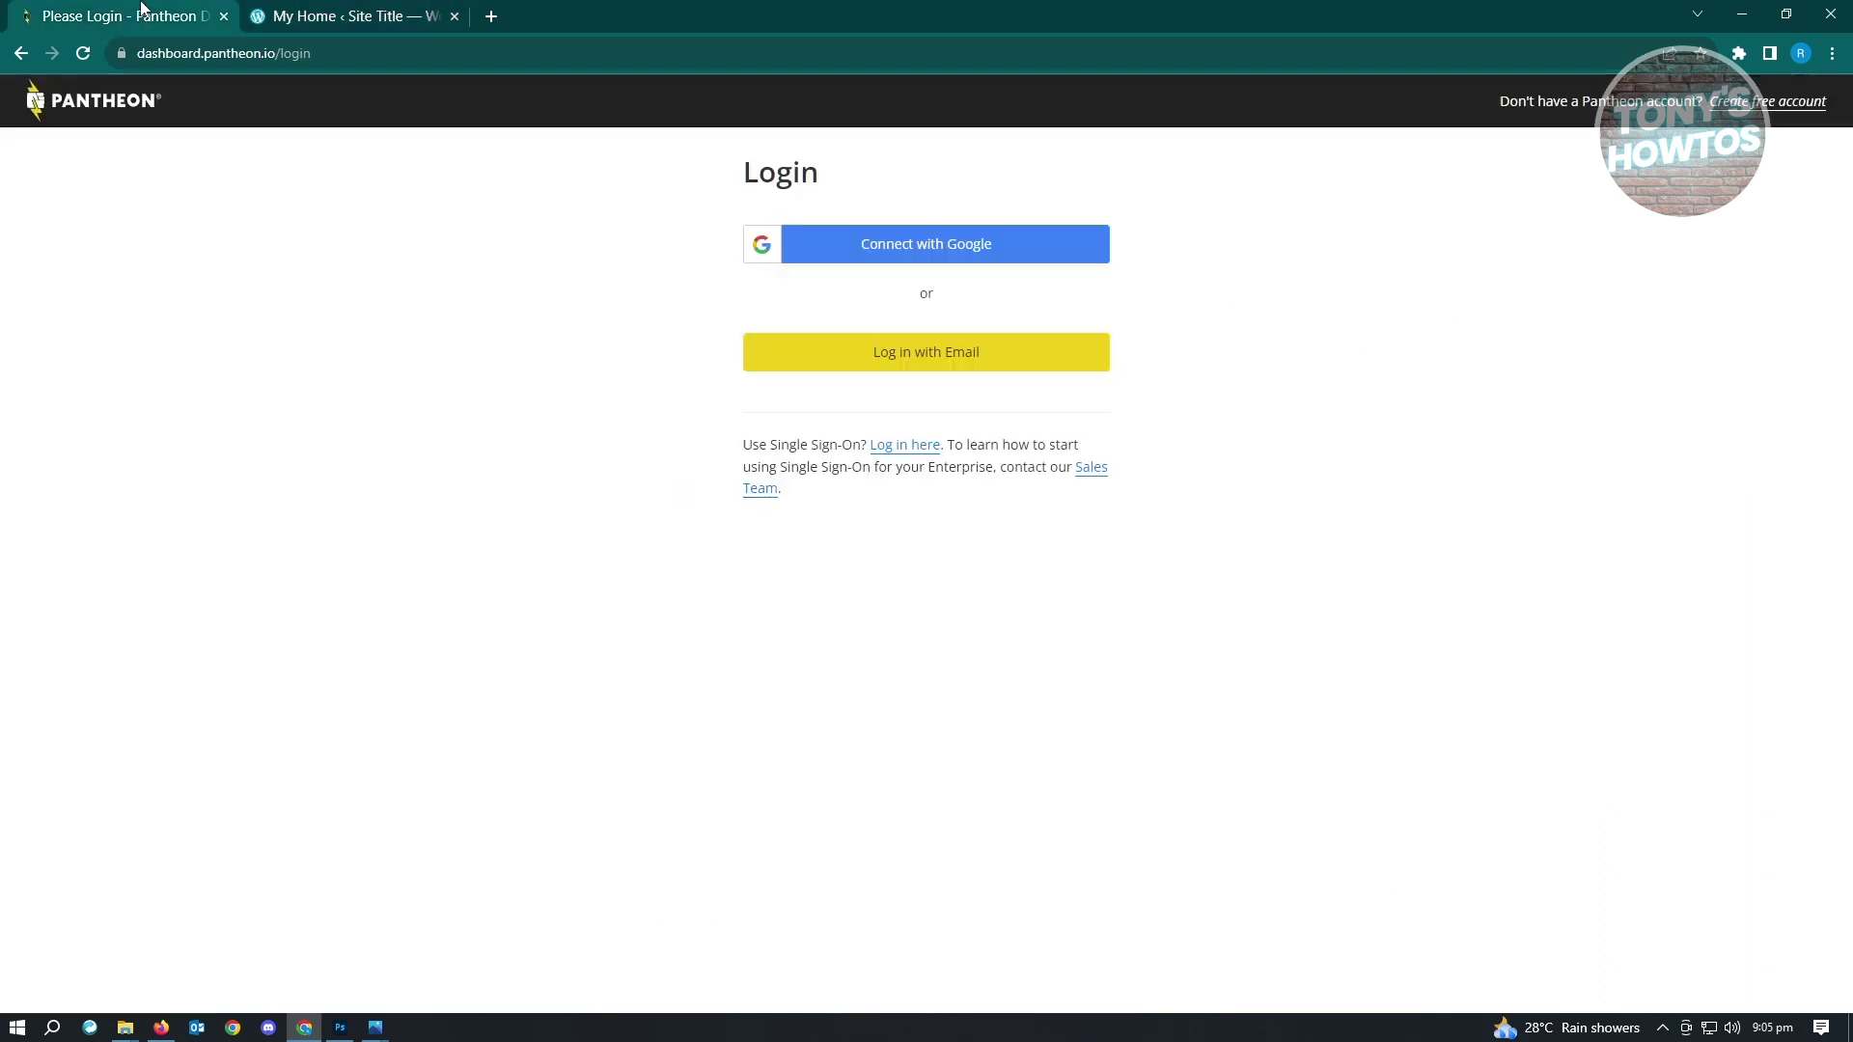
{"action": "left_click", "coordinate": [454, 15]}
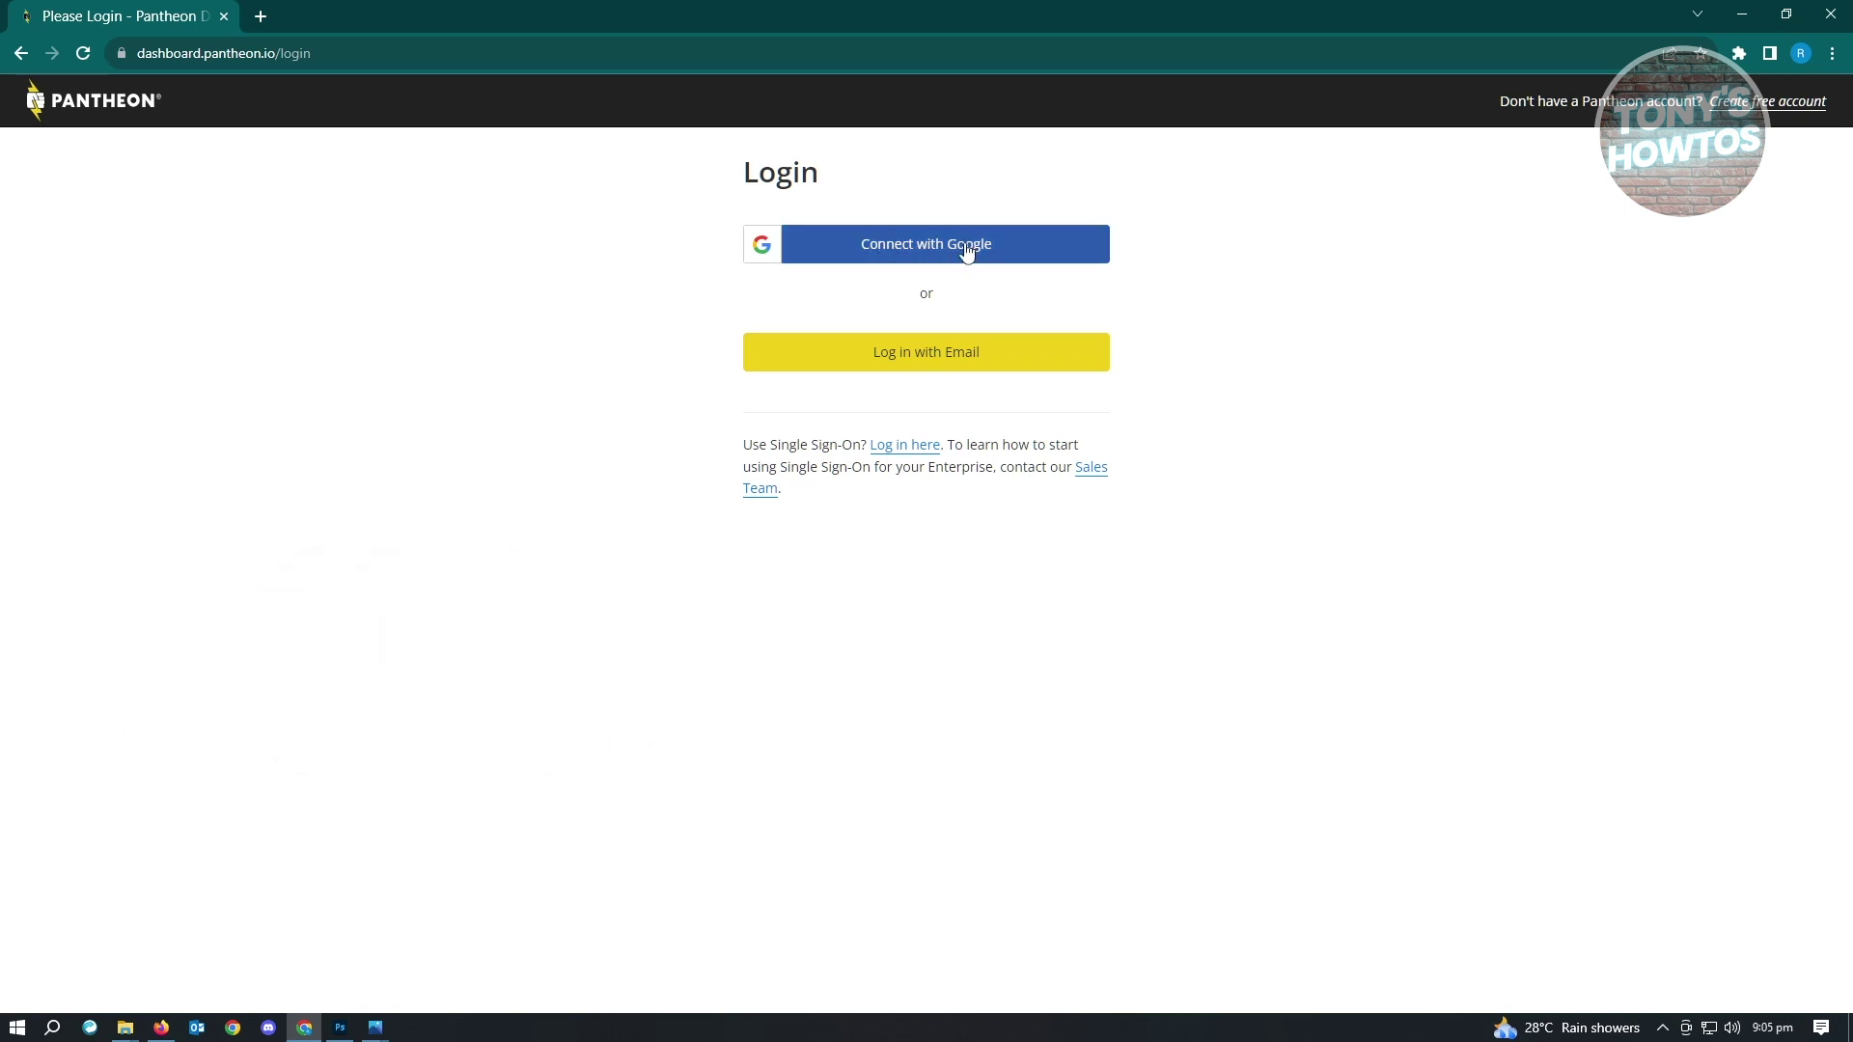
Step: Log in to Pantheon with Google and start creating a new WordPress site from the workspace's site list
{"action": "left_click", "coordinate": [875, 265]}
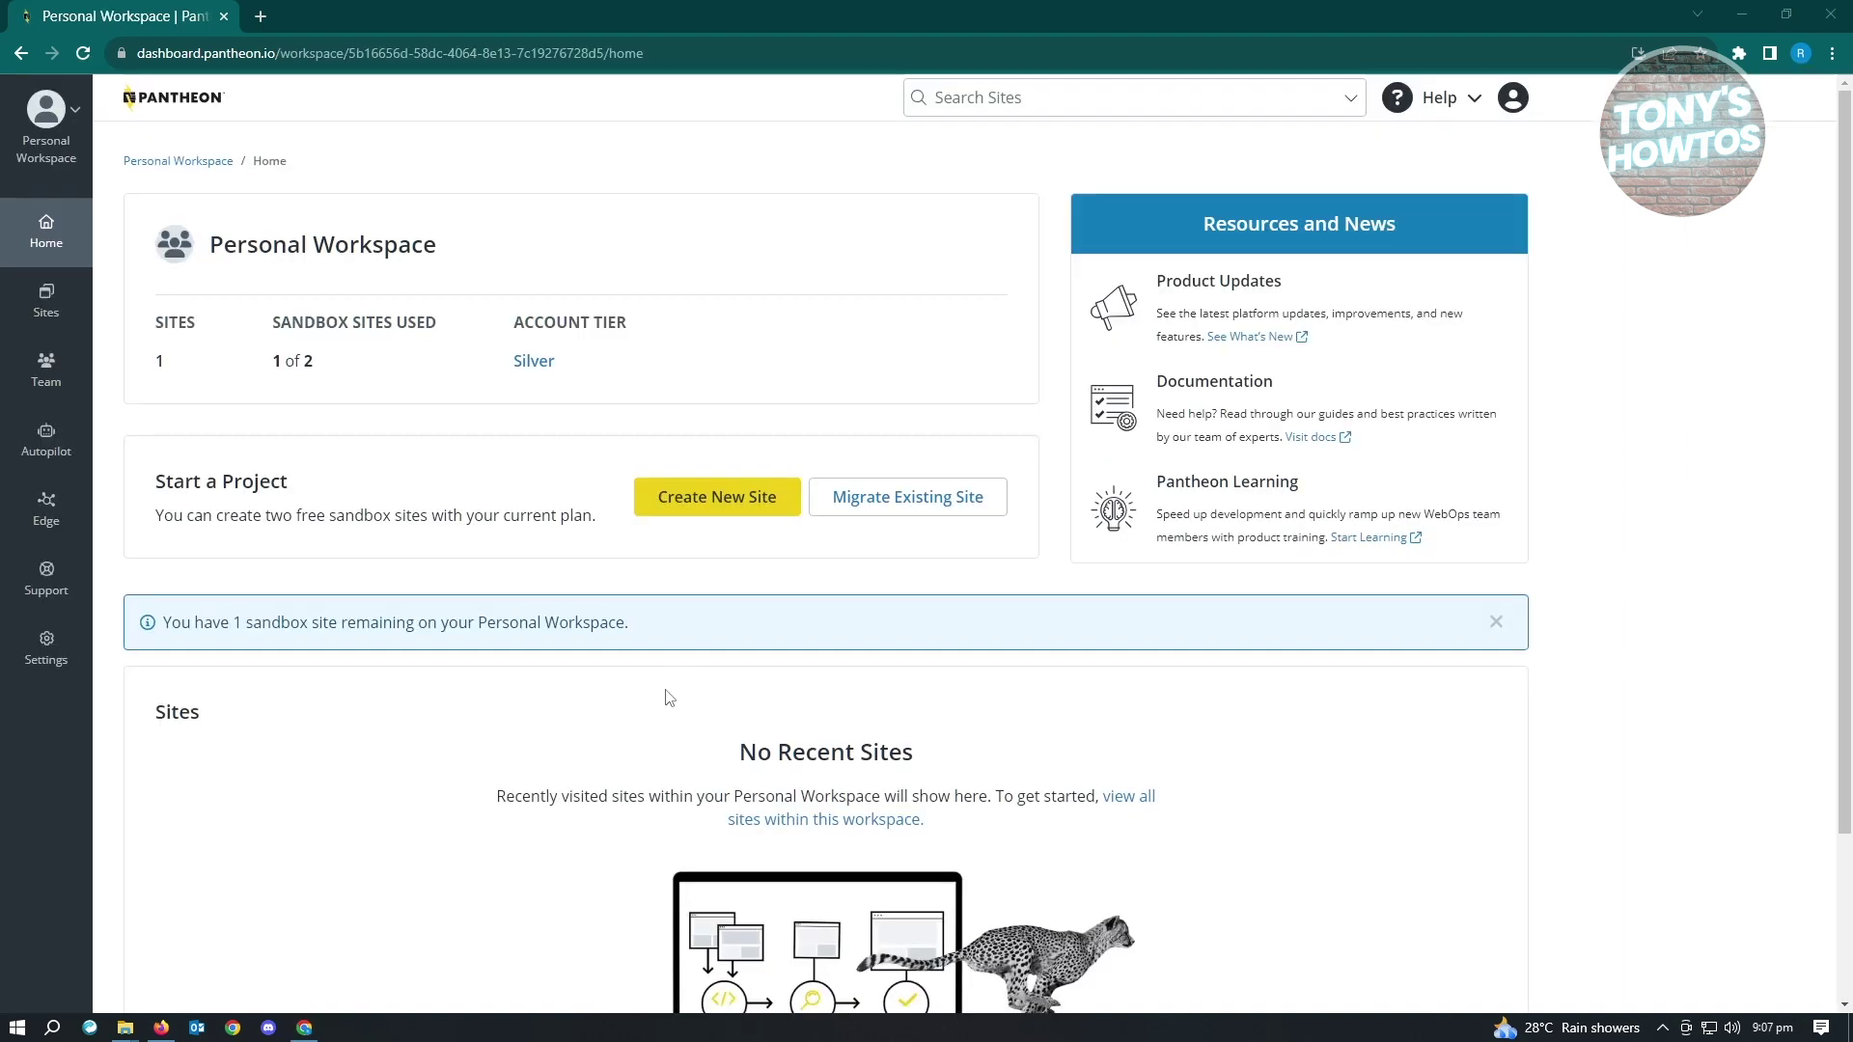
{"action": "left_click", "coordinate": [66, 319]}
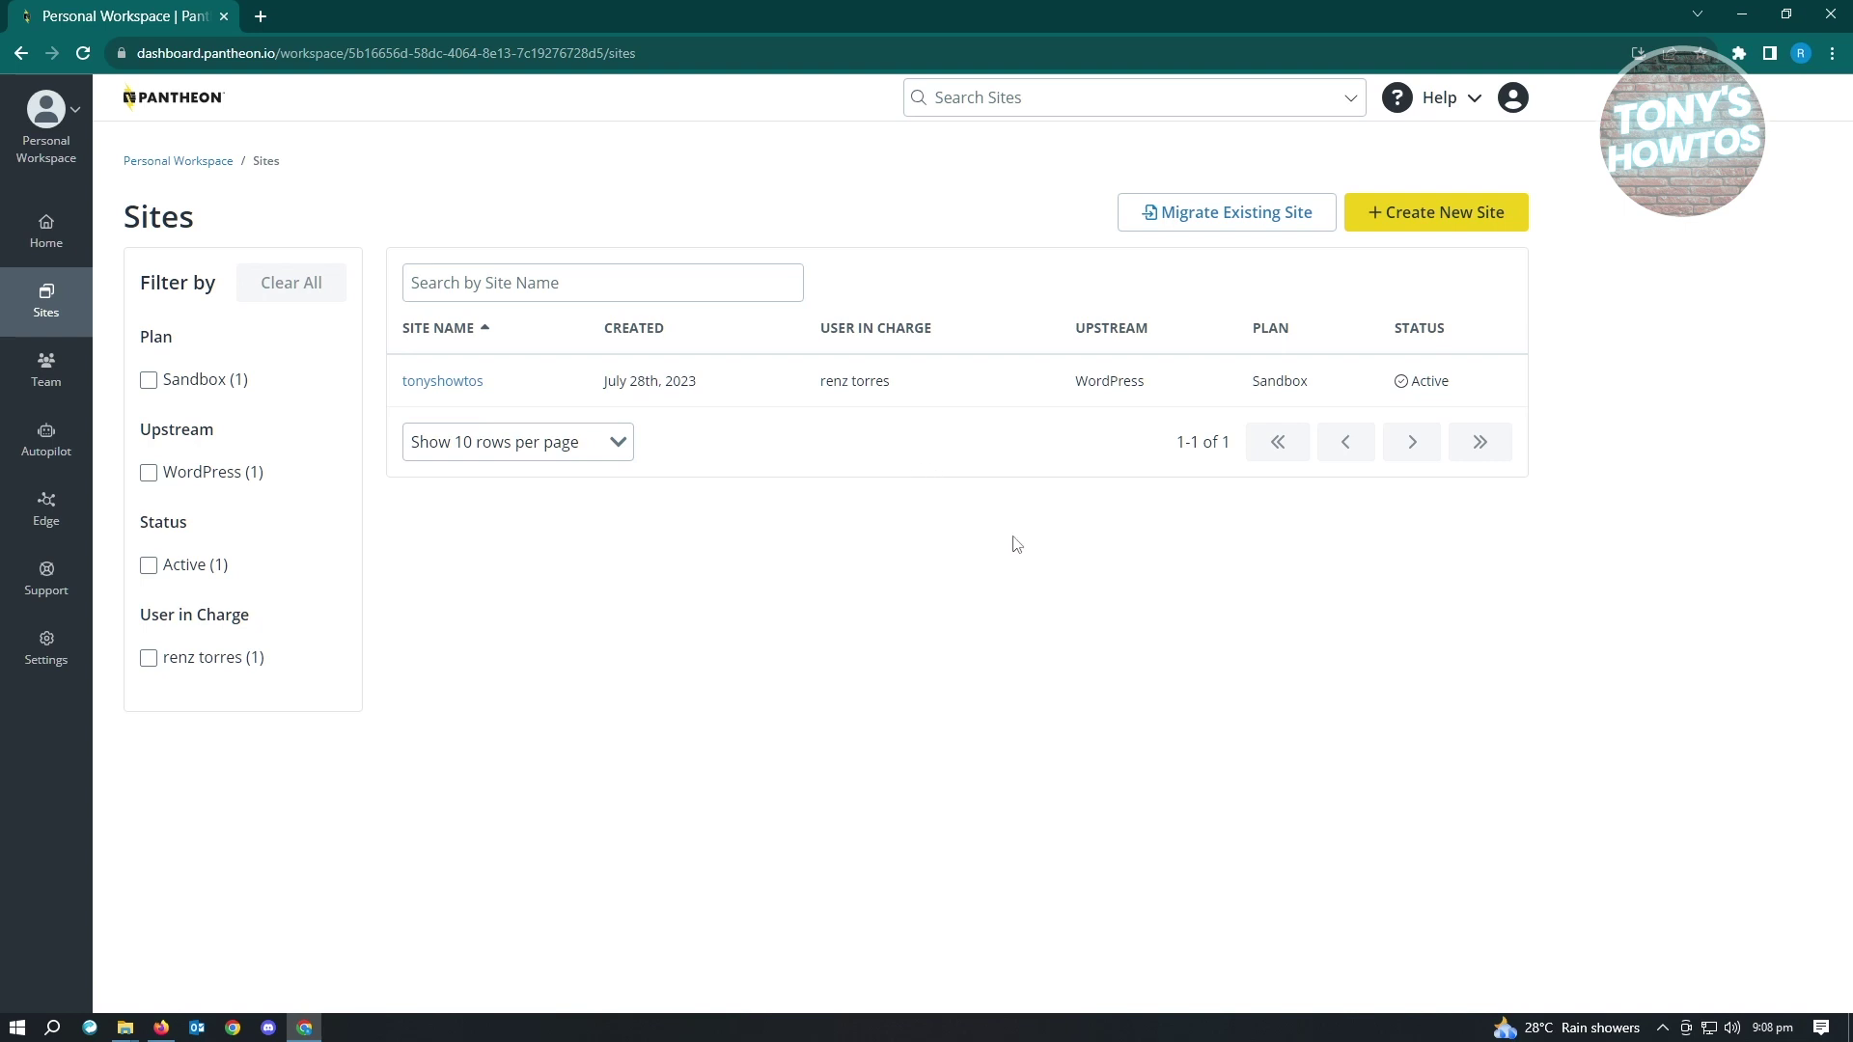
{"action": "left_click", "coordinate": [1482, 235]}
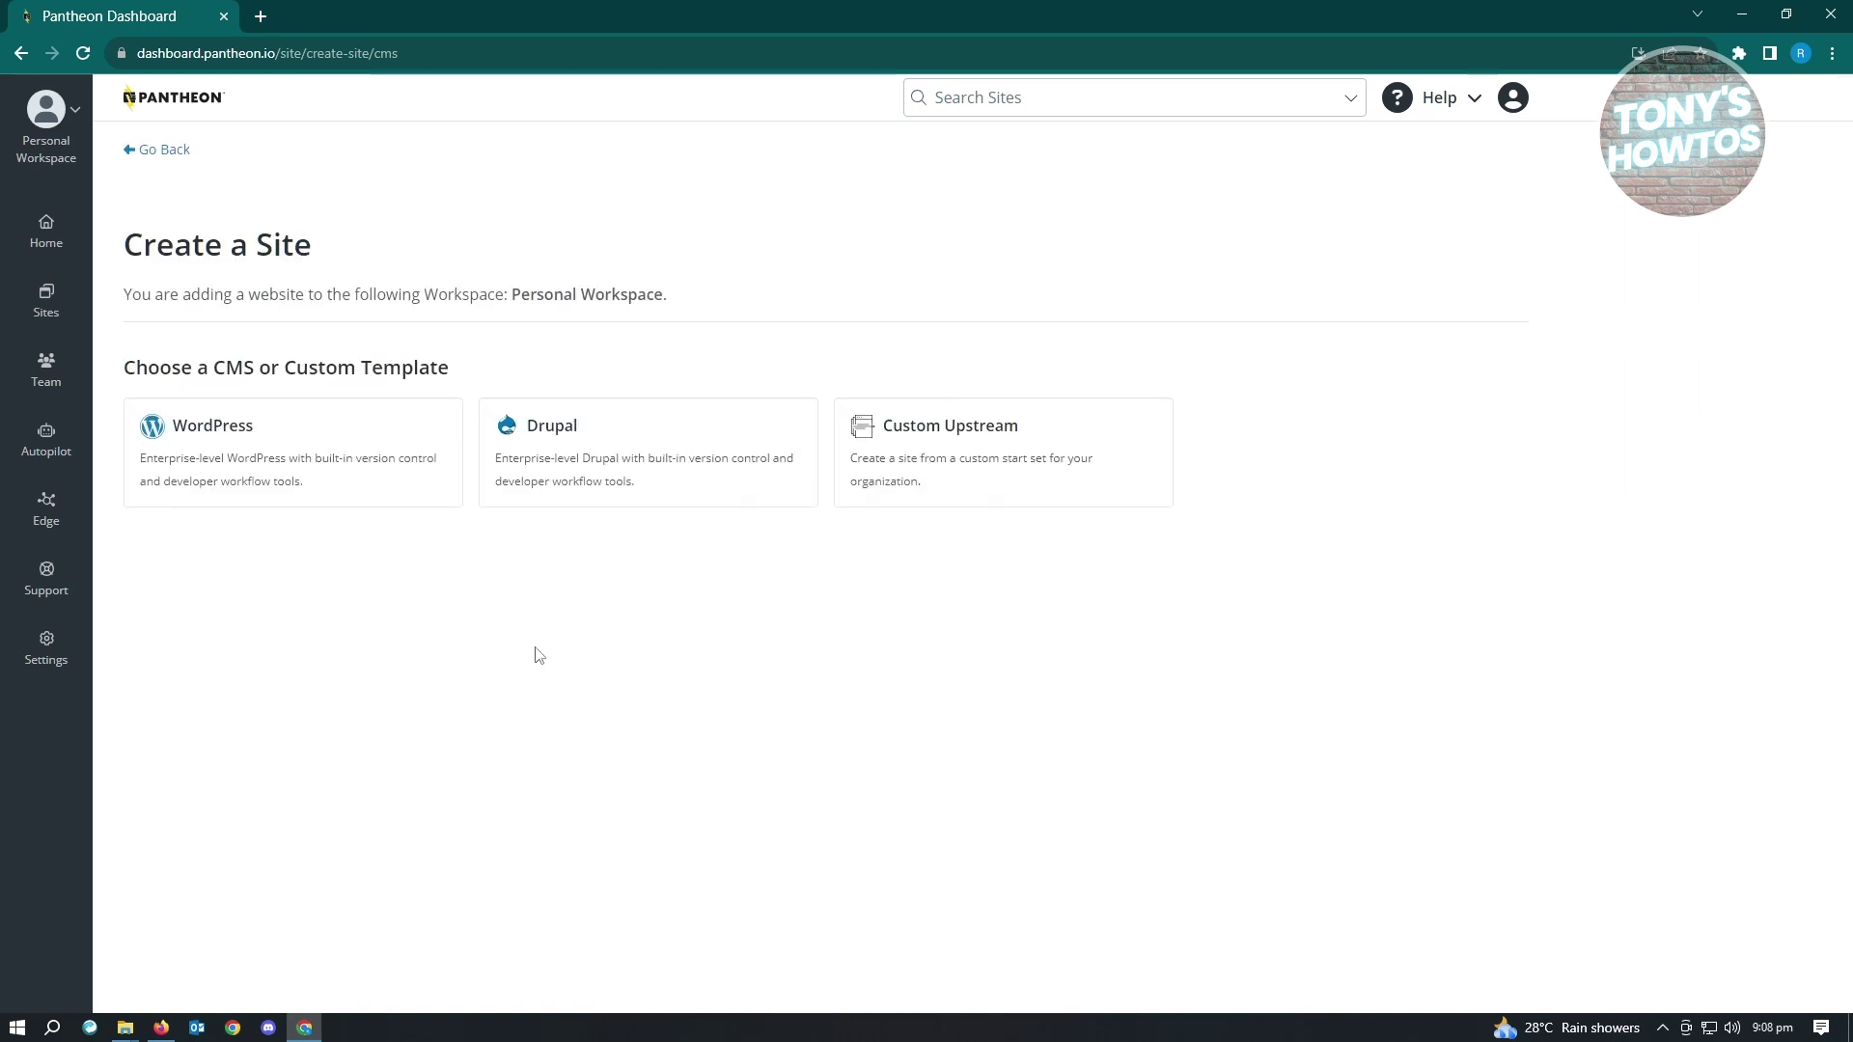
{"action": "left_click", "coordinate": [312, 474]}
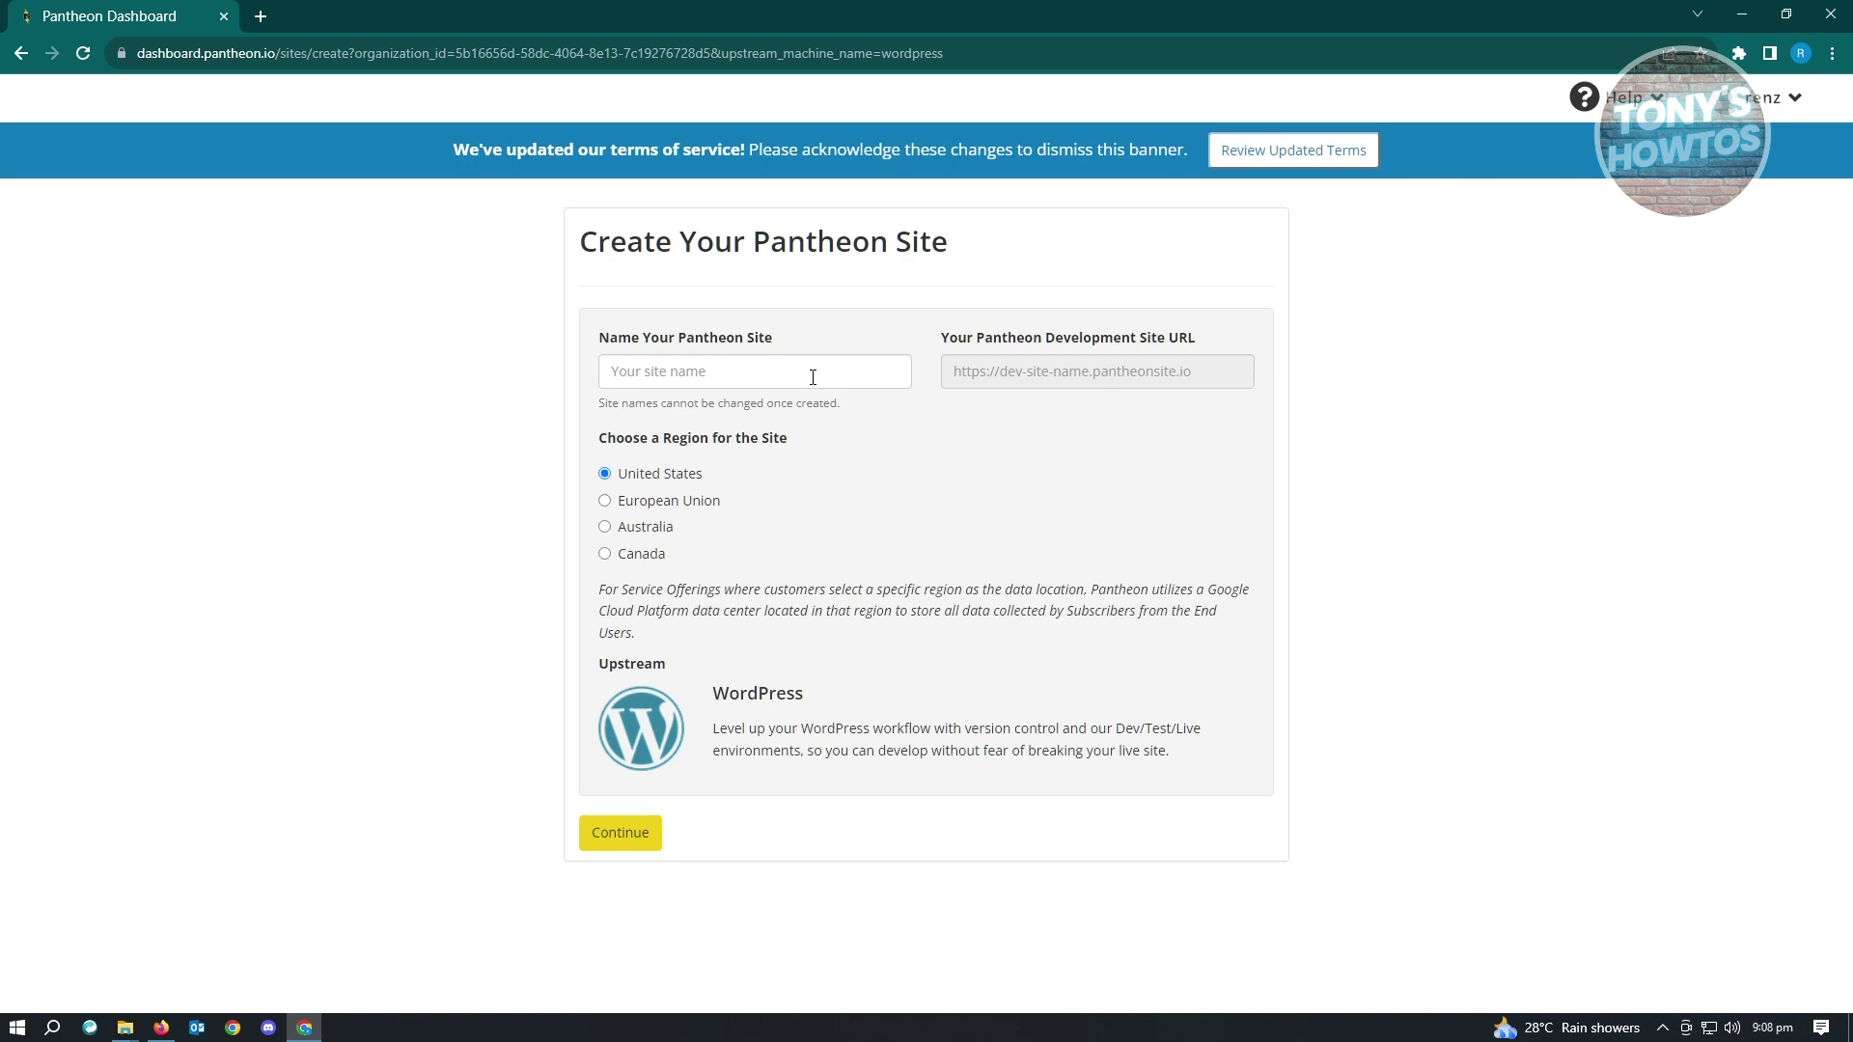
Step: Create the Pantheon site with the name tonyshowtos123 in the Australia region and open its site dashboard
{"action": "left_click", "coordinate": [813, 378]}
{"action": "left_click", "coordinate": [776, 430]}
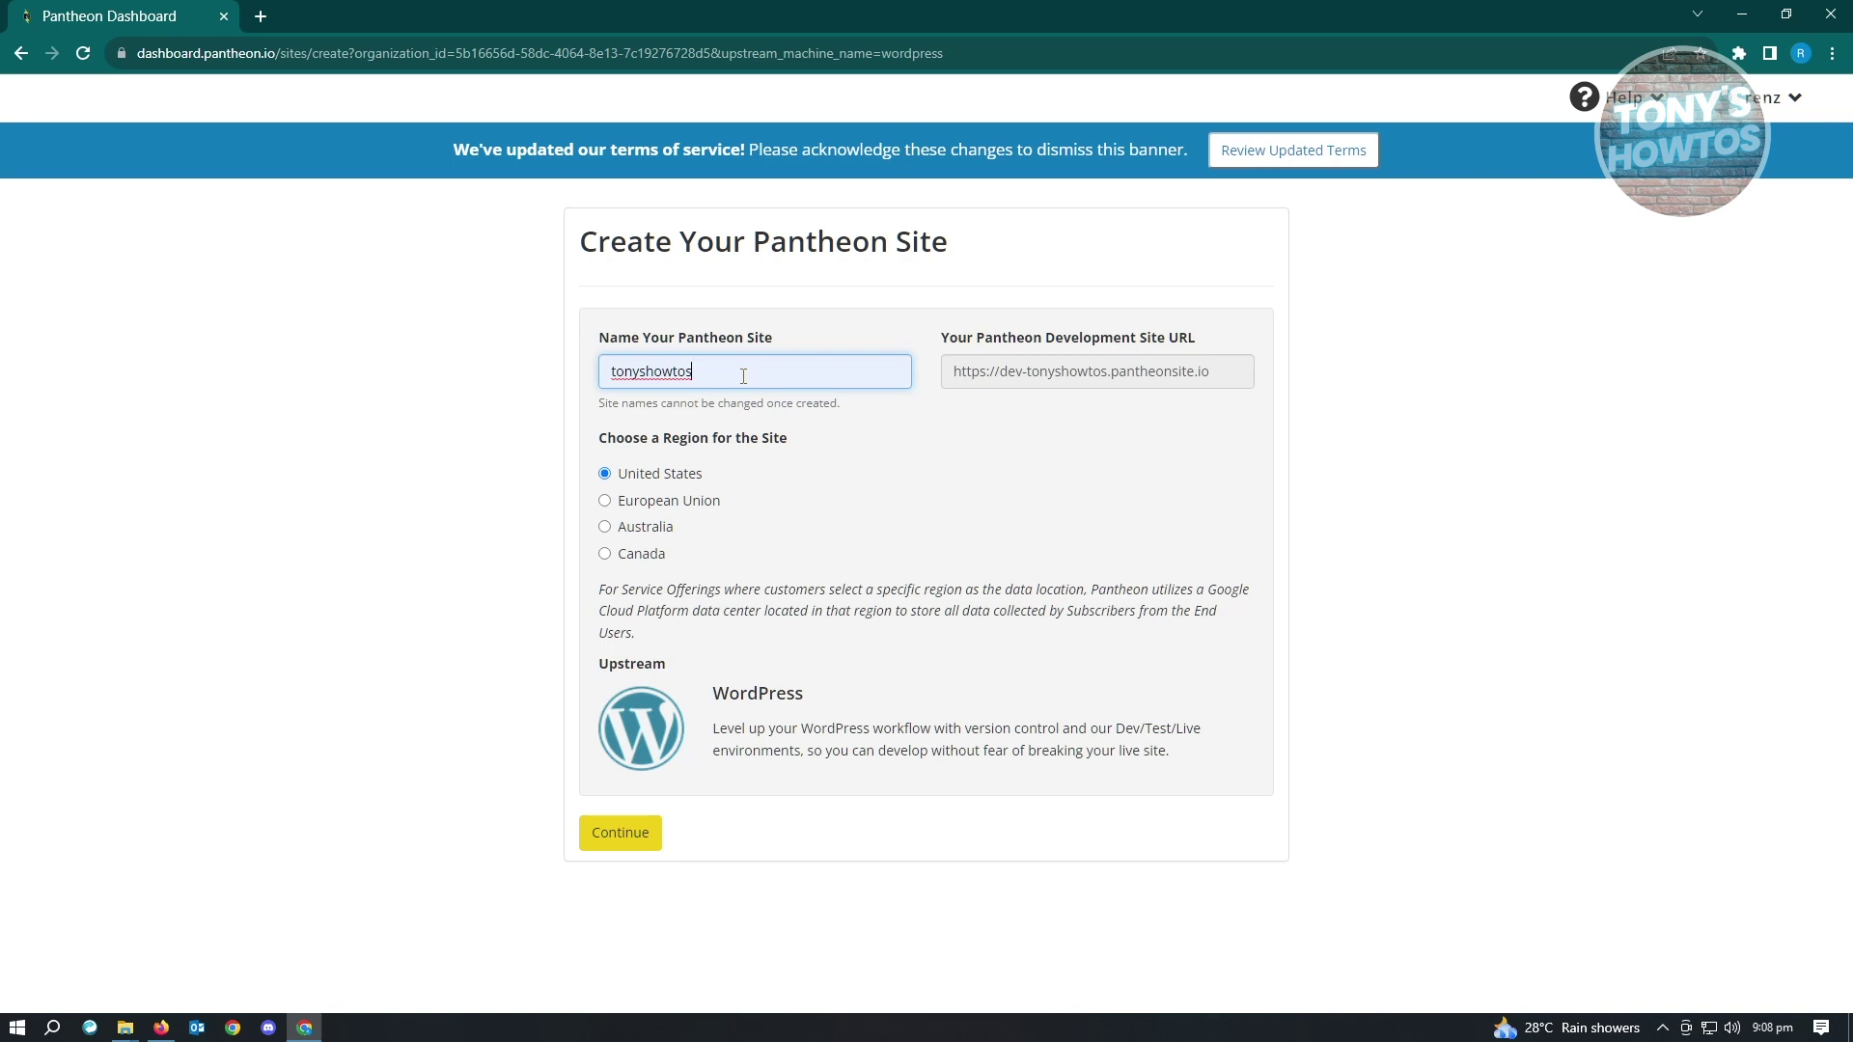
{"action": "type", "text": "123"}
{"action": "left_click", "coordinate": [472, 483]}
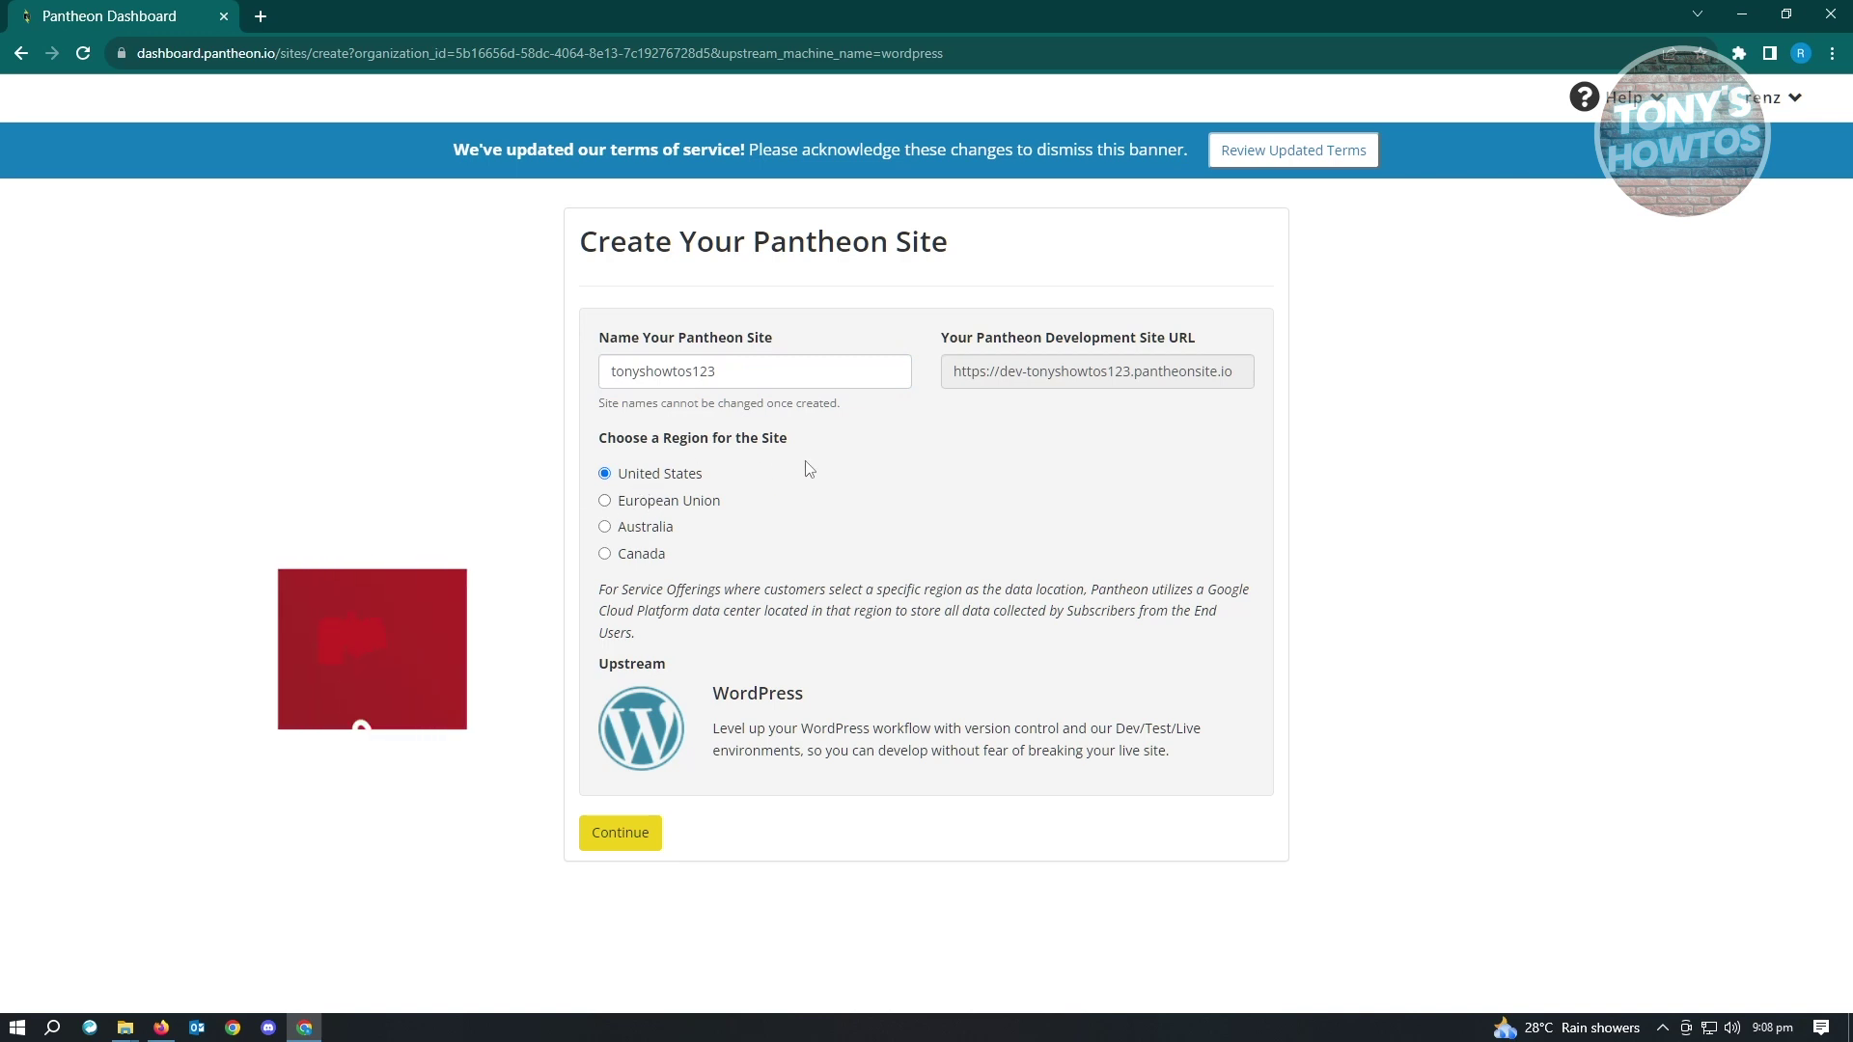
{"action": "left_click", "coordinate": [605, 527]}
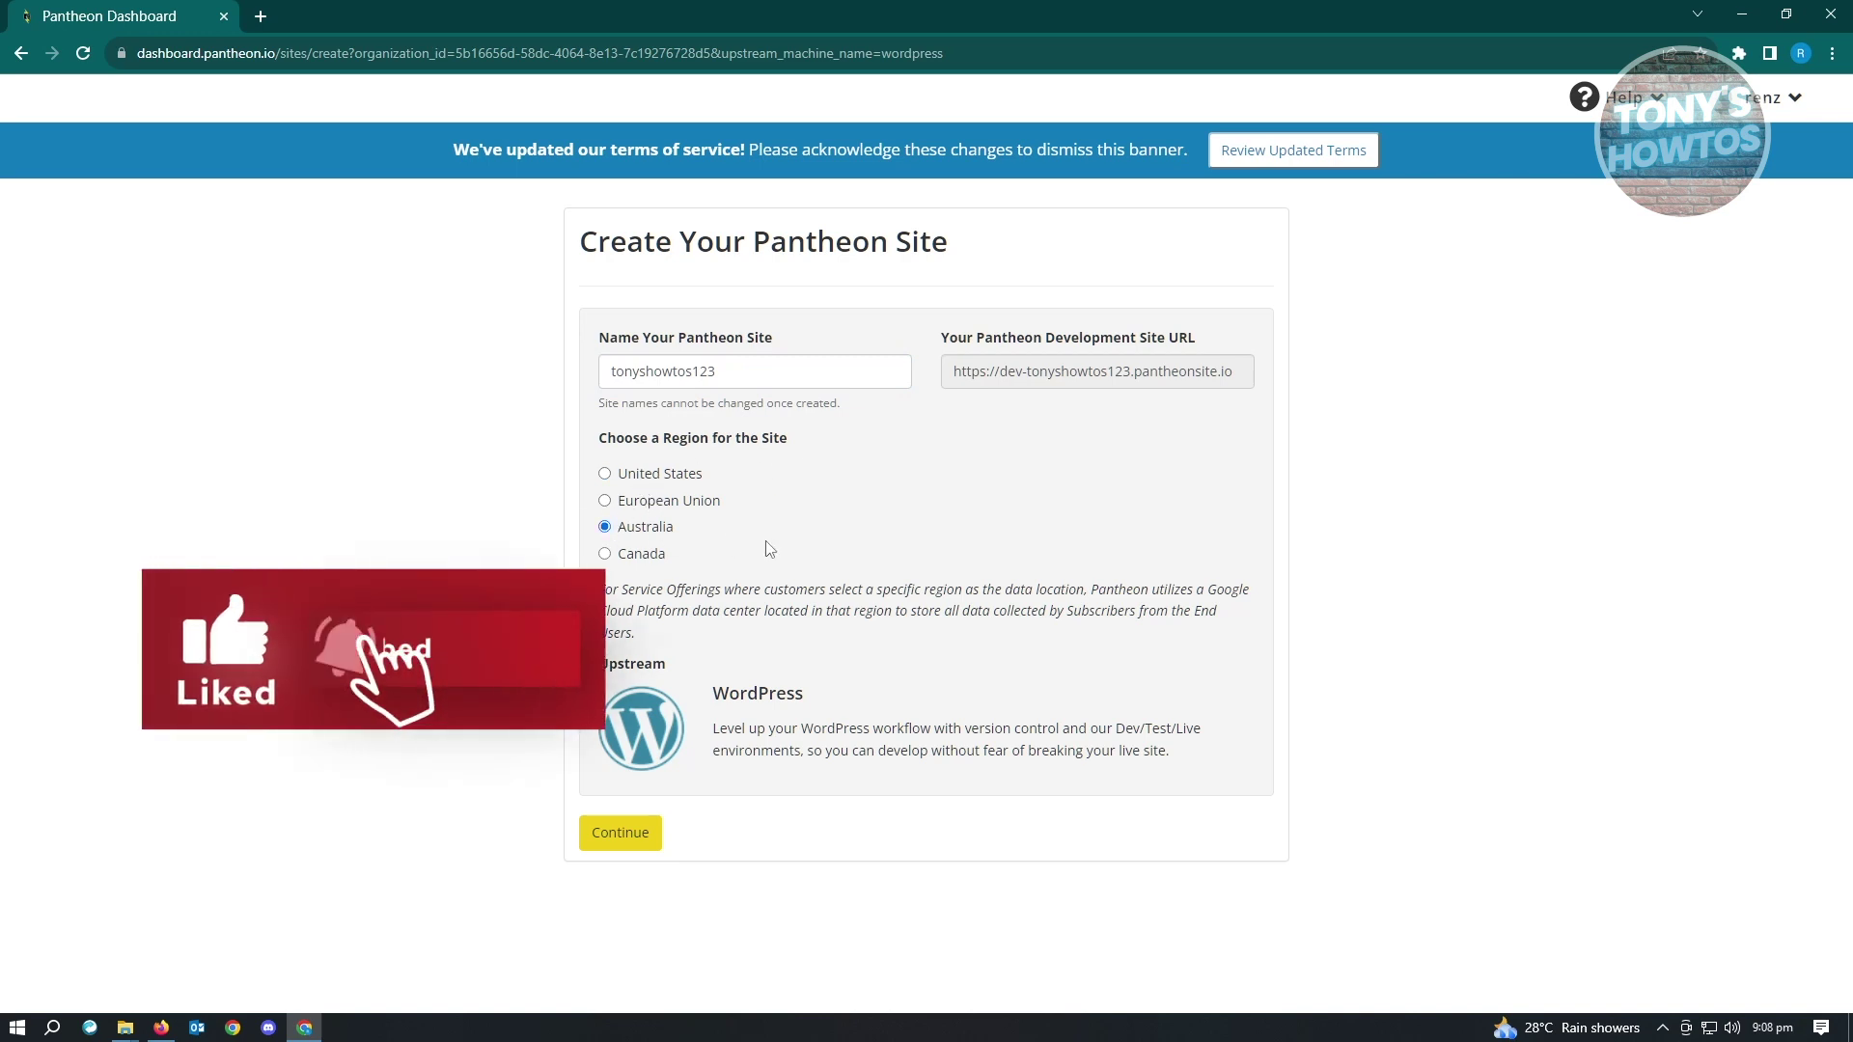
{"action": "left_click", "coordinate": [641, 839]}
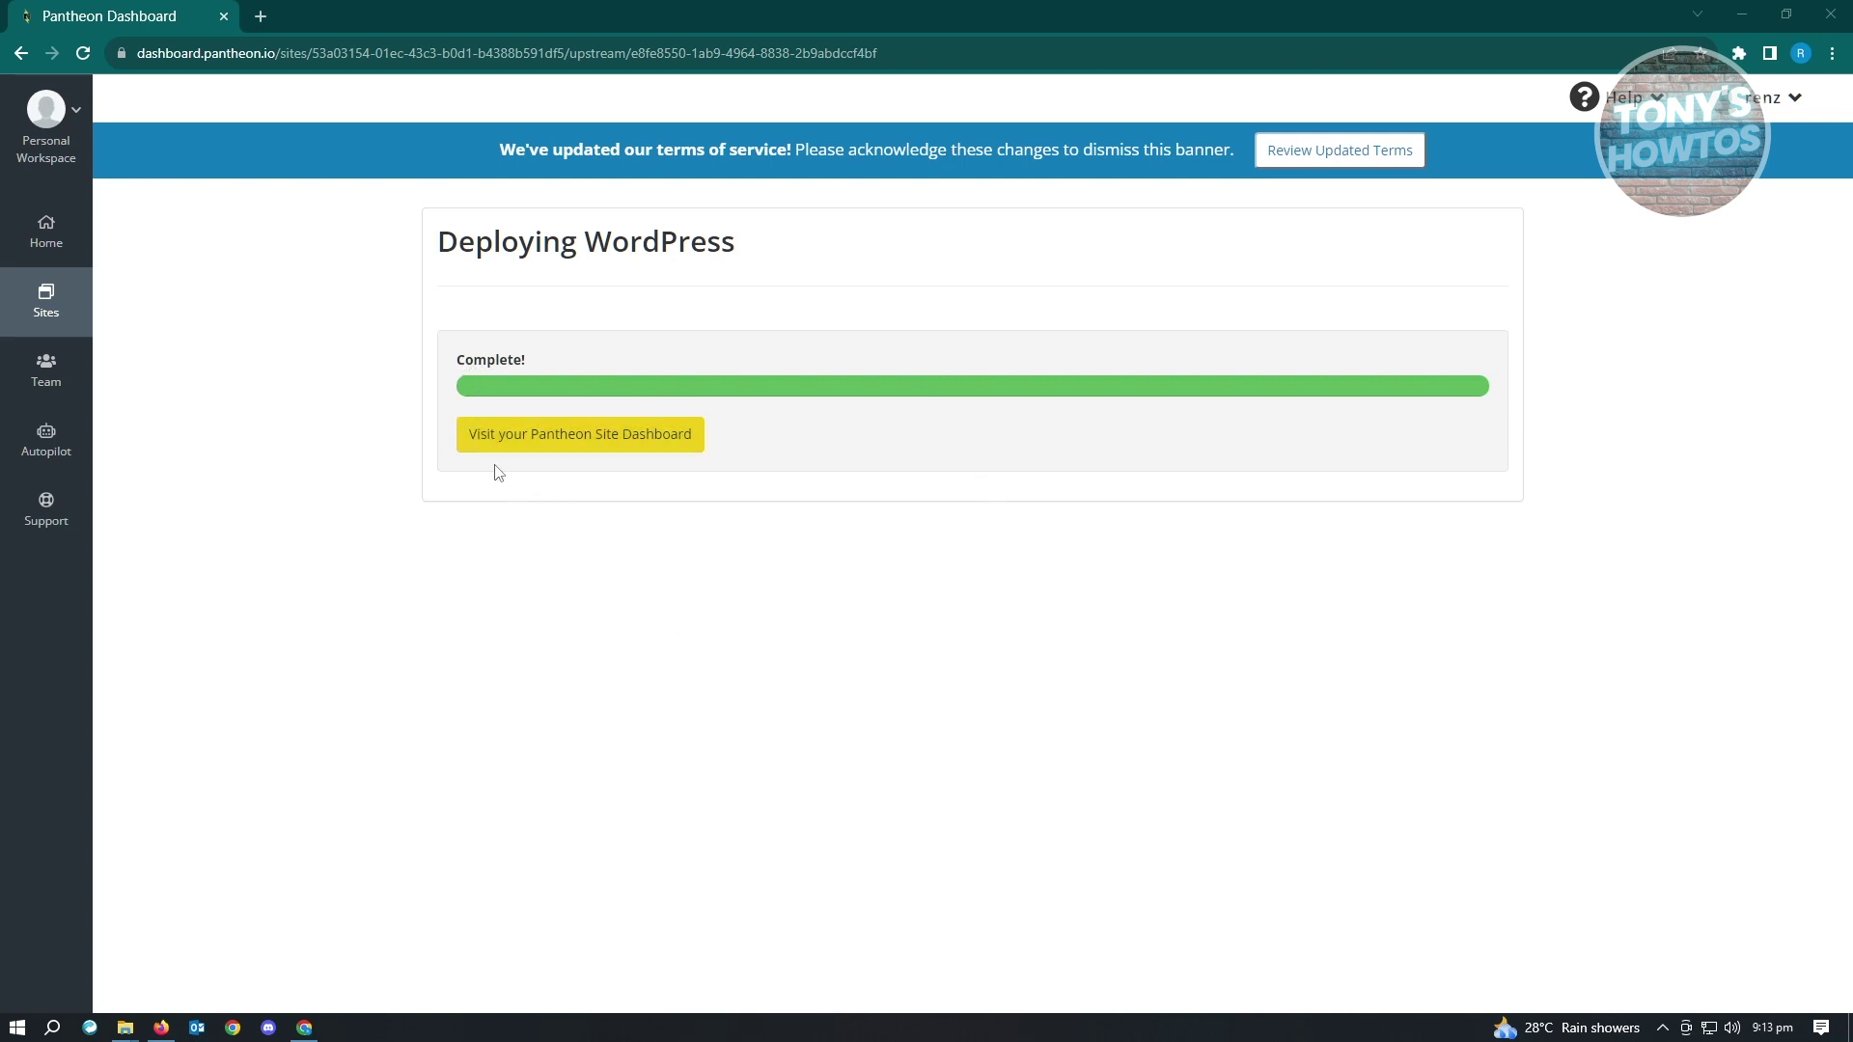
{"action": "left_click", "coordinate": [555, 443]}
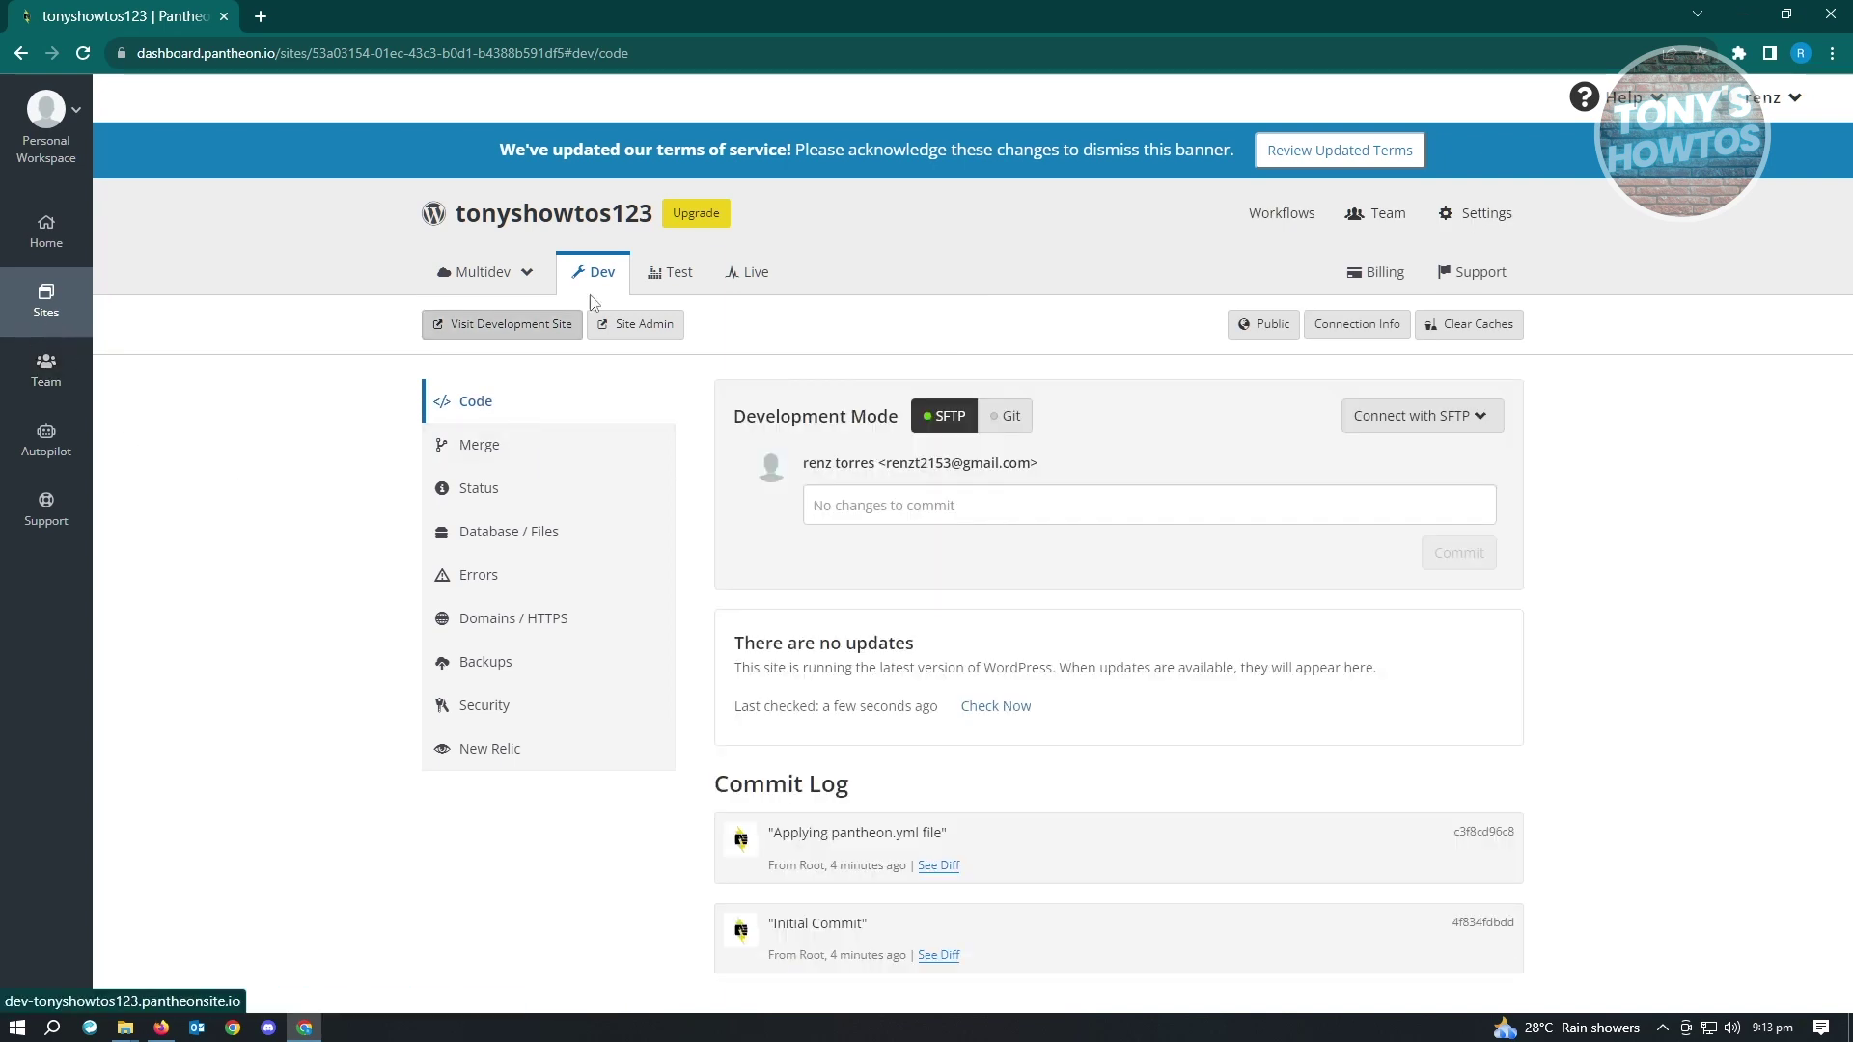
Step: Look at the site's Test and Live environments and return to the Dev environment
{"action": "left_click", "coordinate": [679, 284]}
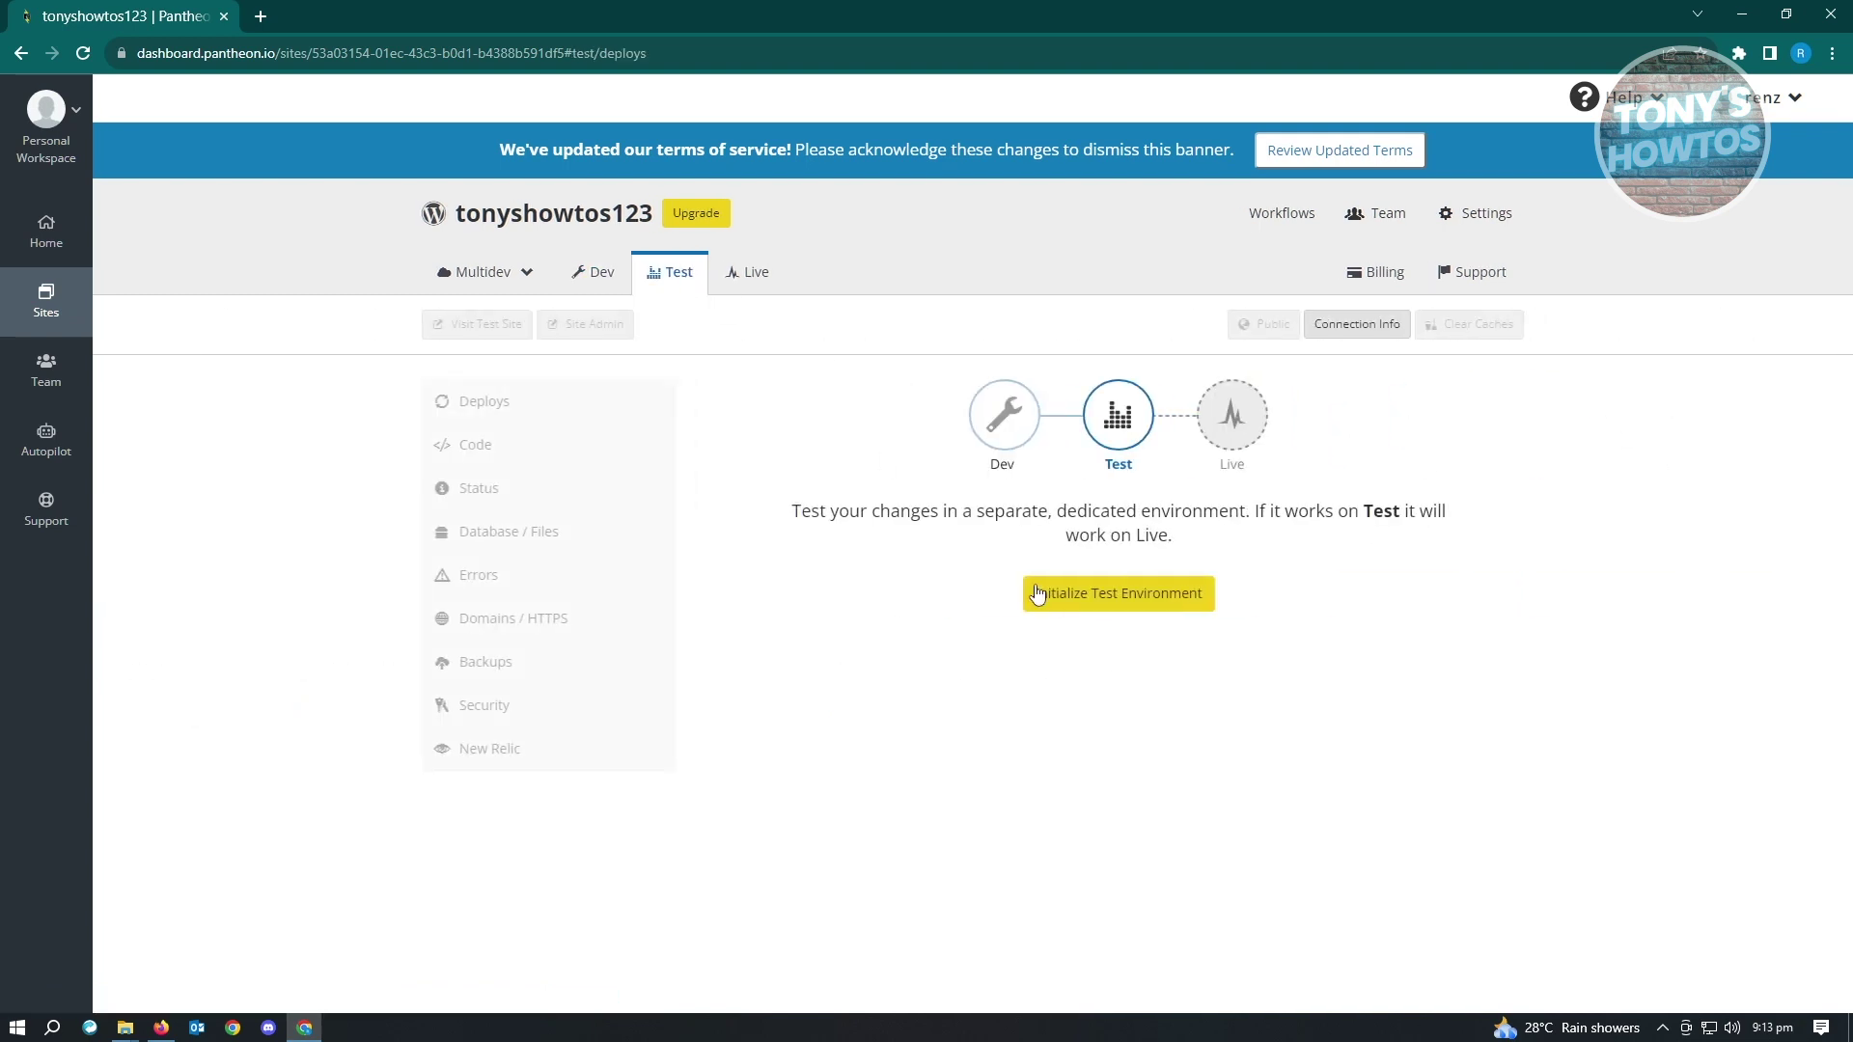
{"action": "left_click", "coordinate": [763, 283]}
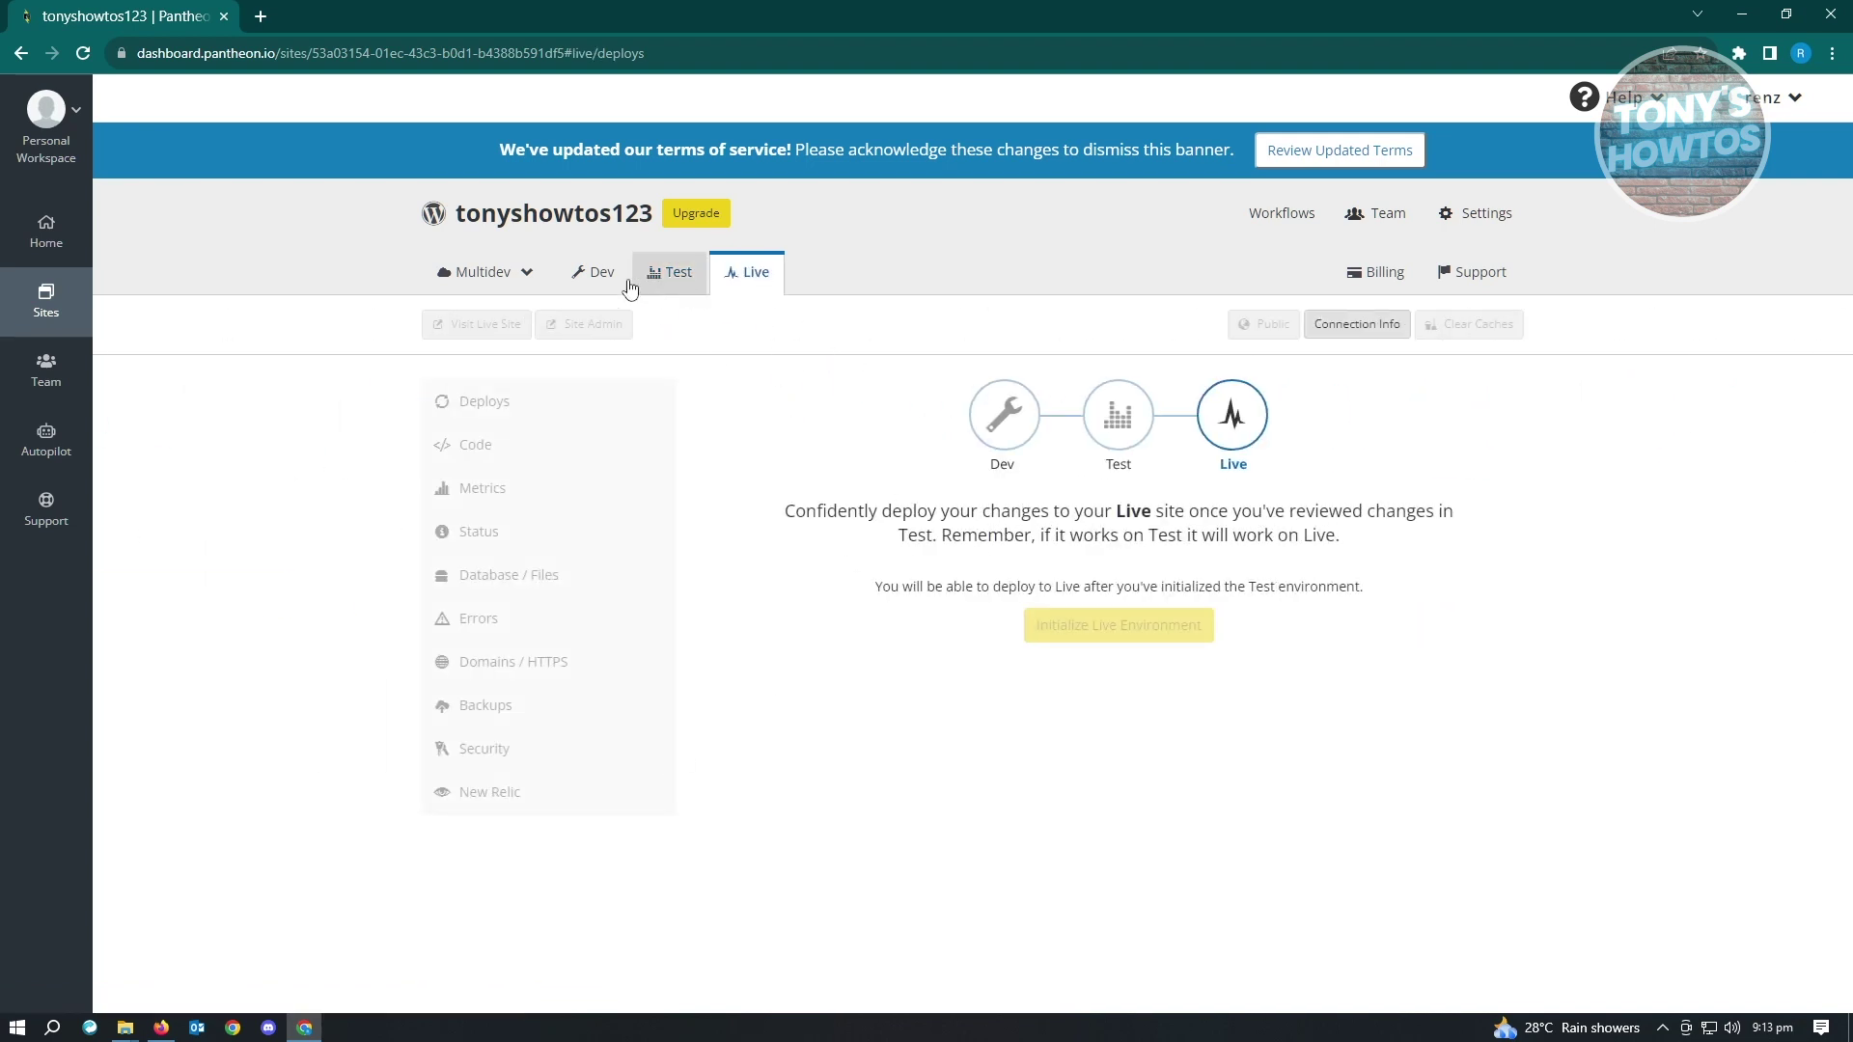
{"action": "left_click", "coordinate": [596, 275]}
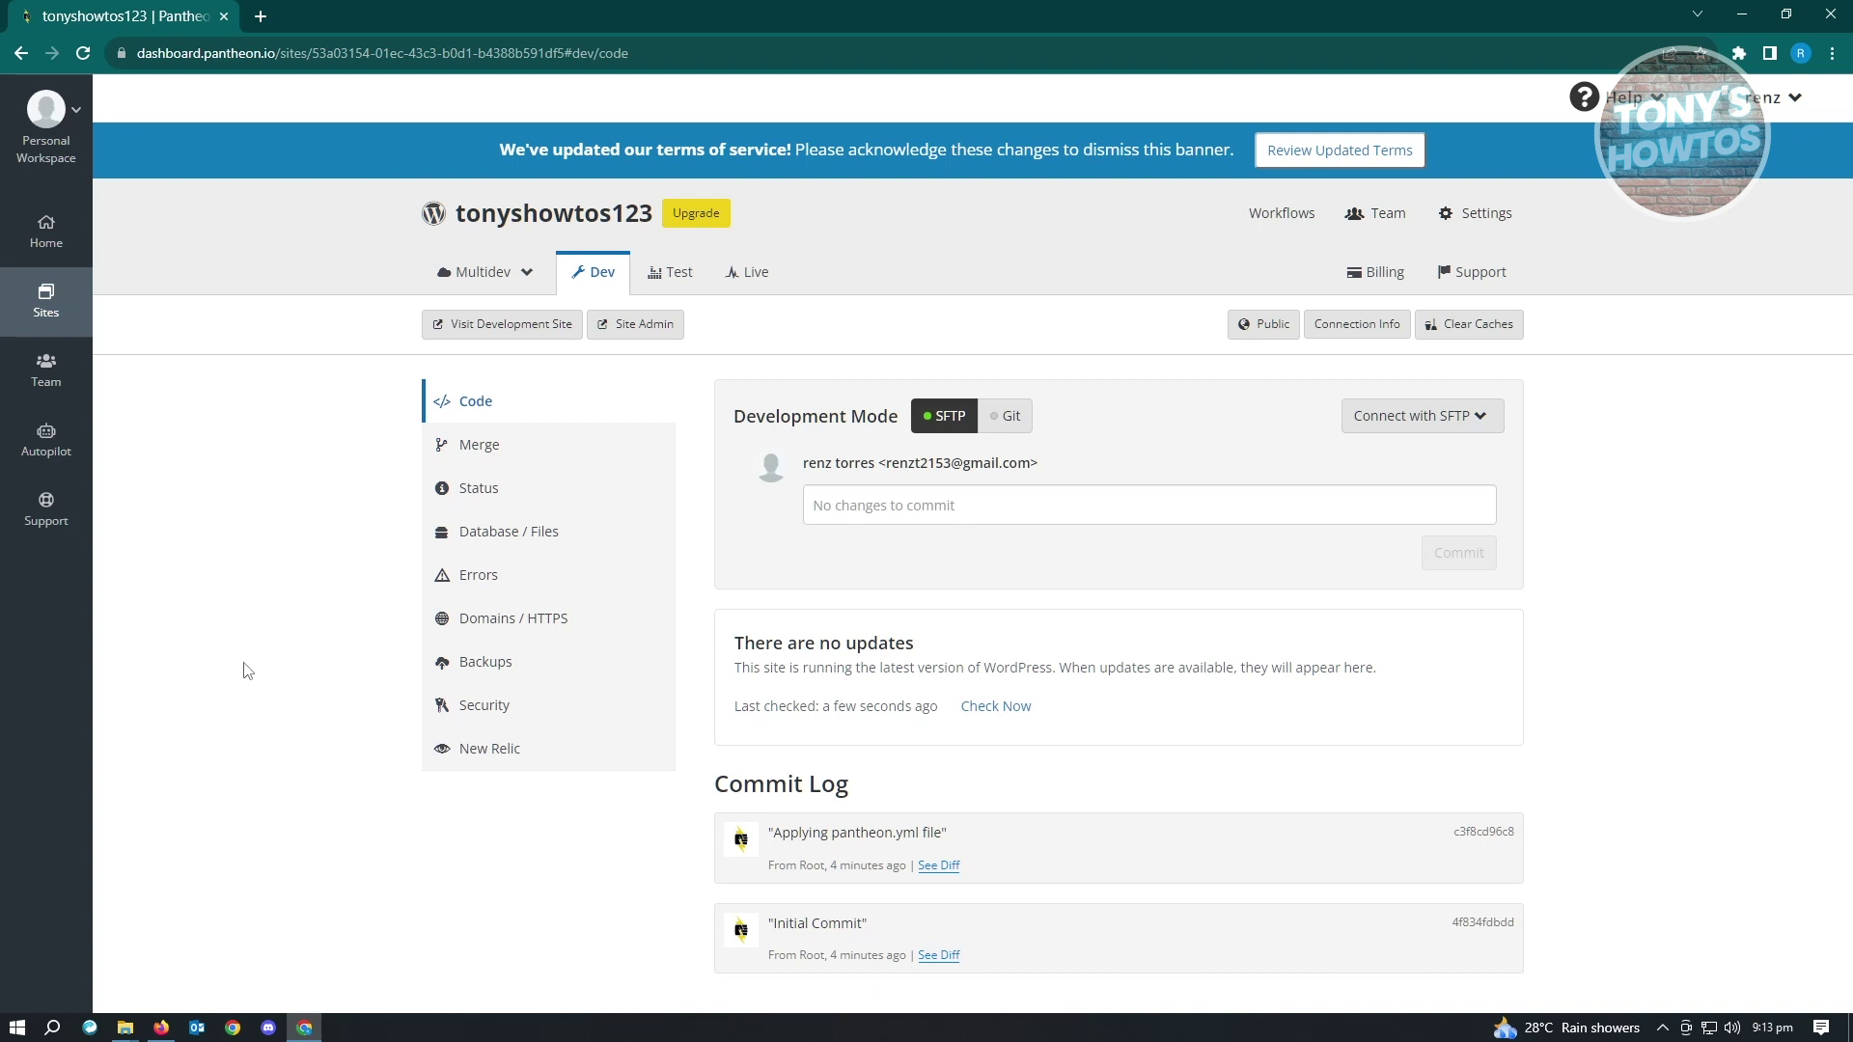
Step: Open the development site and choose English (United States) as the WordPress installation language
{"action": "left_click", "coordinate": [550, 339]}
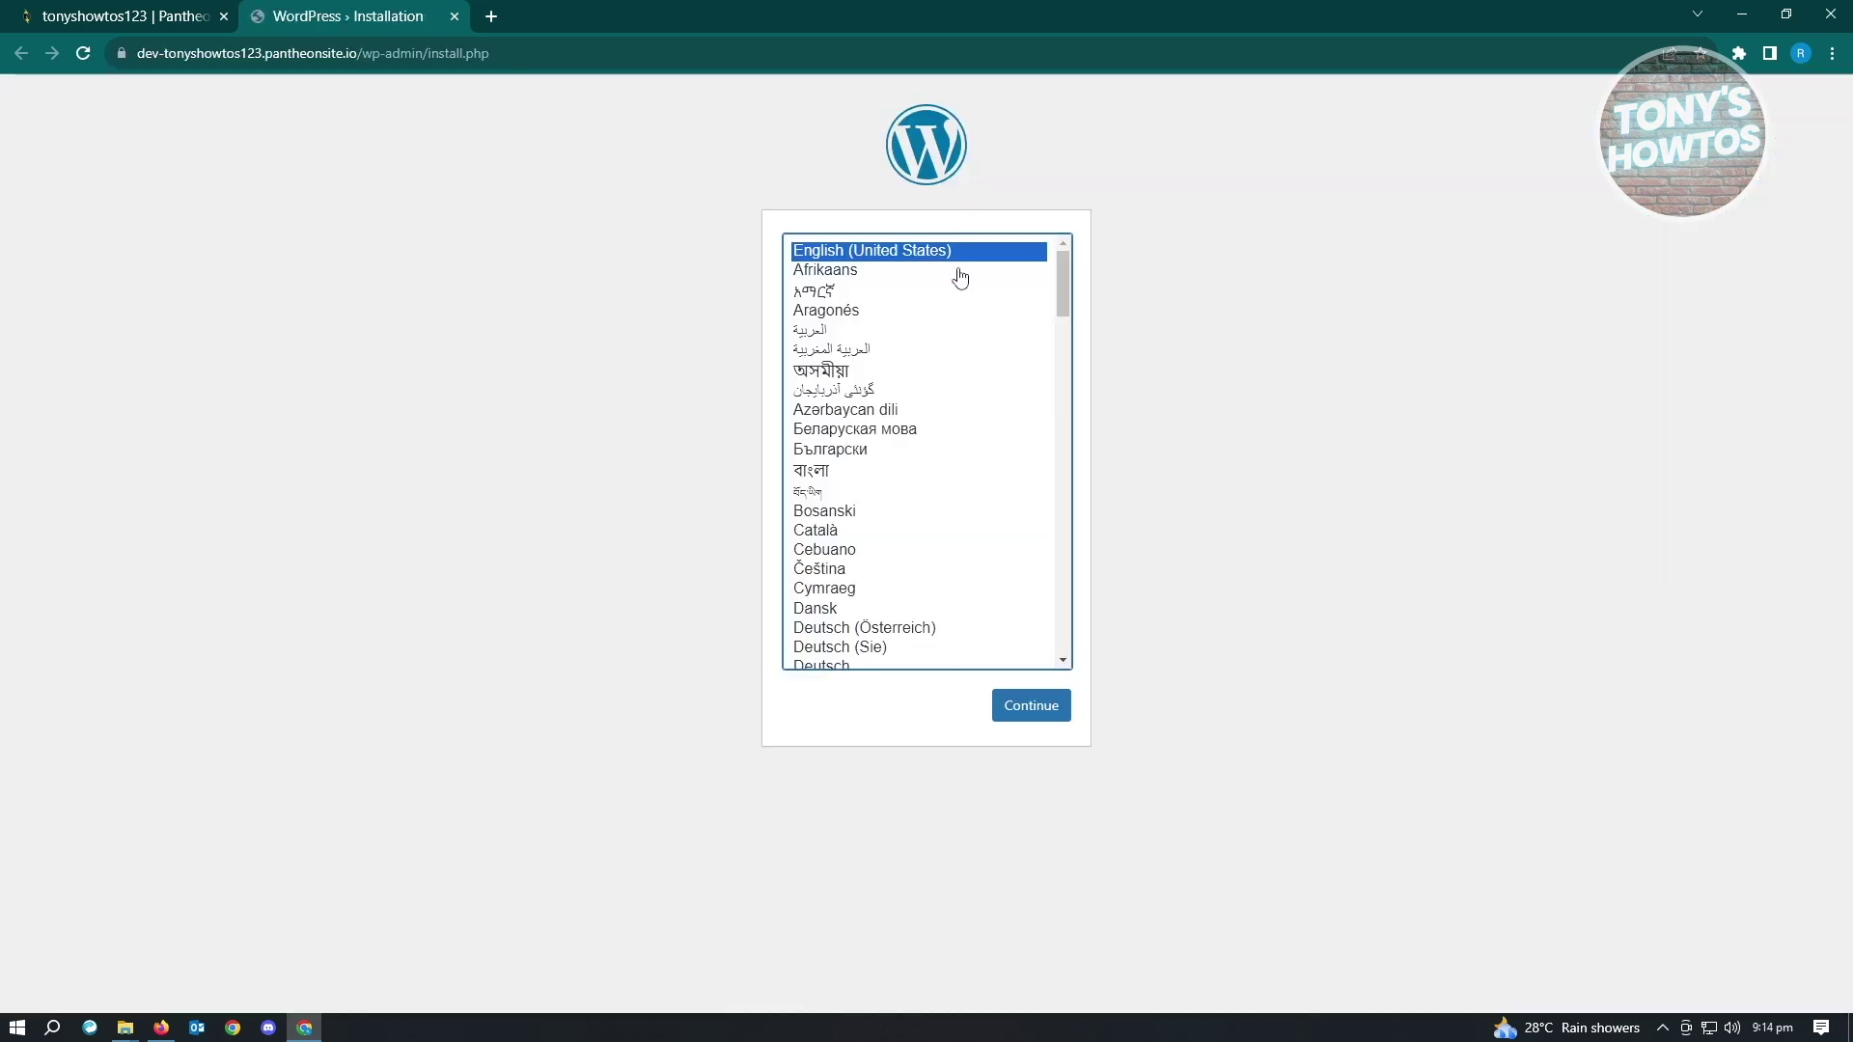
{"action": "left_click", "coordinate": [897, 256]}
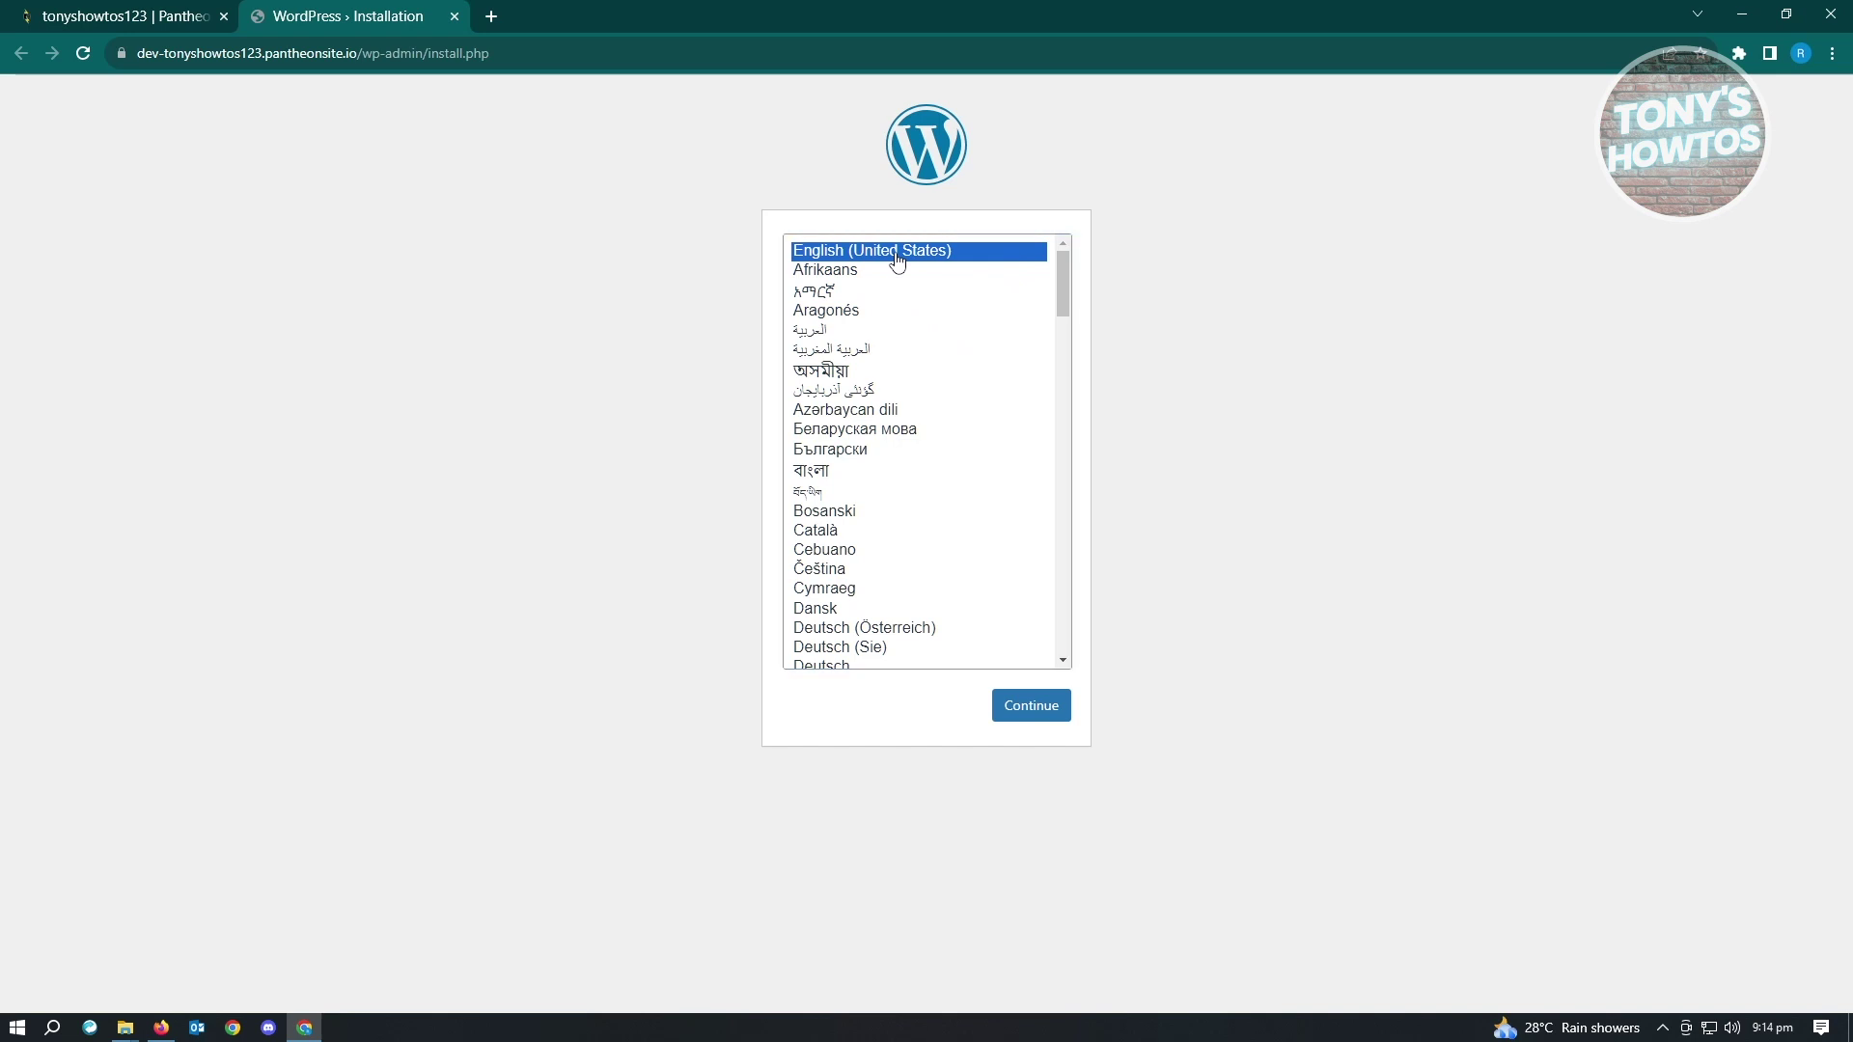
{"action": "left_click", "coordinate": [1004, 711]}
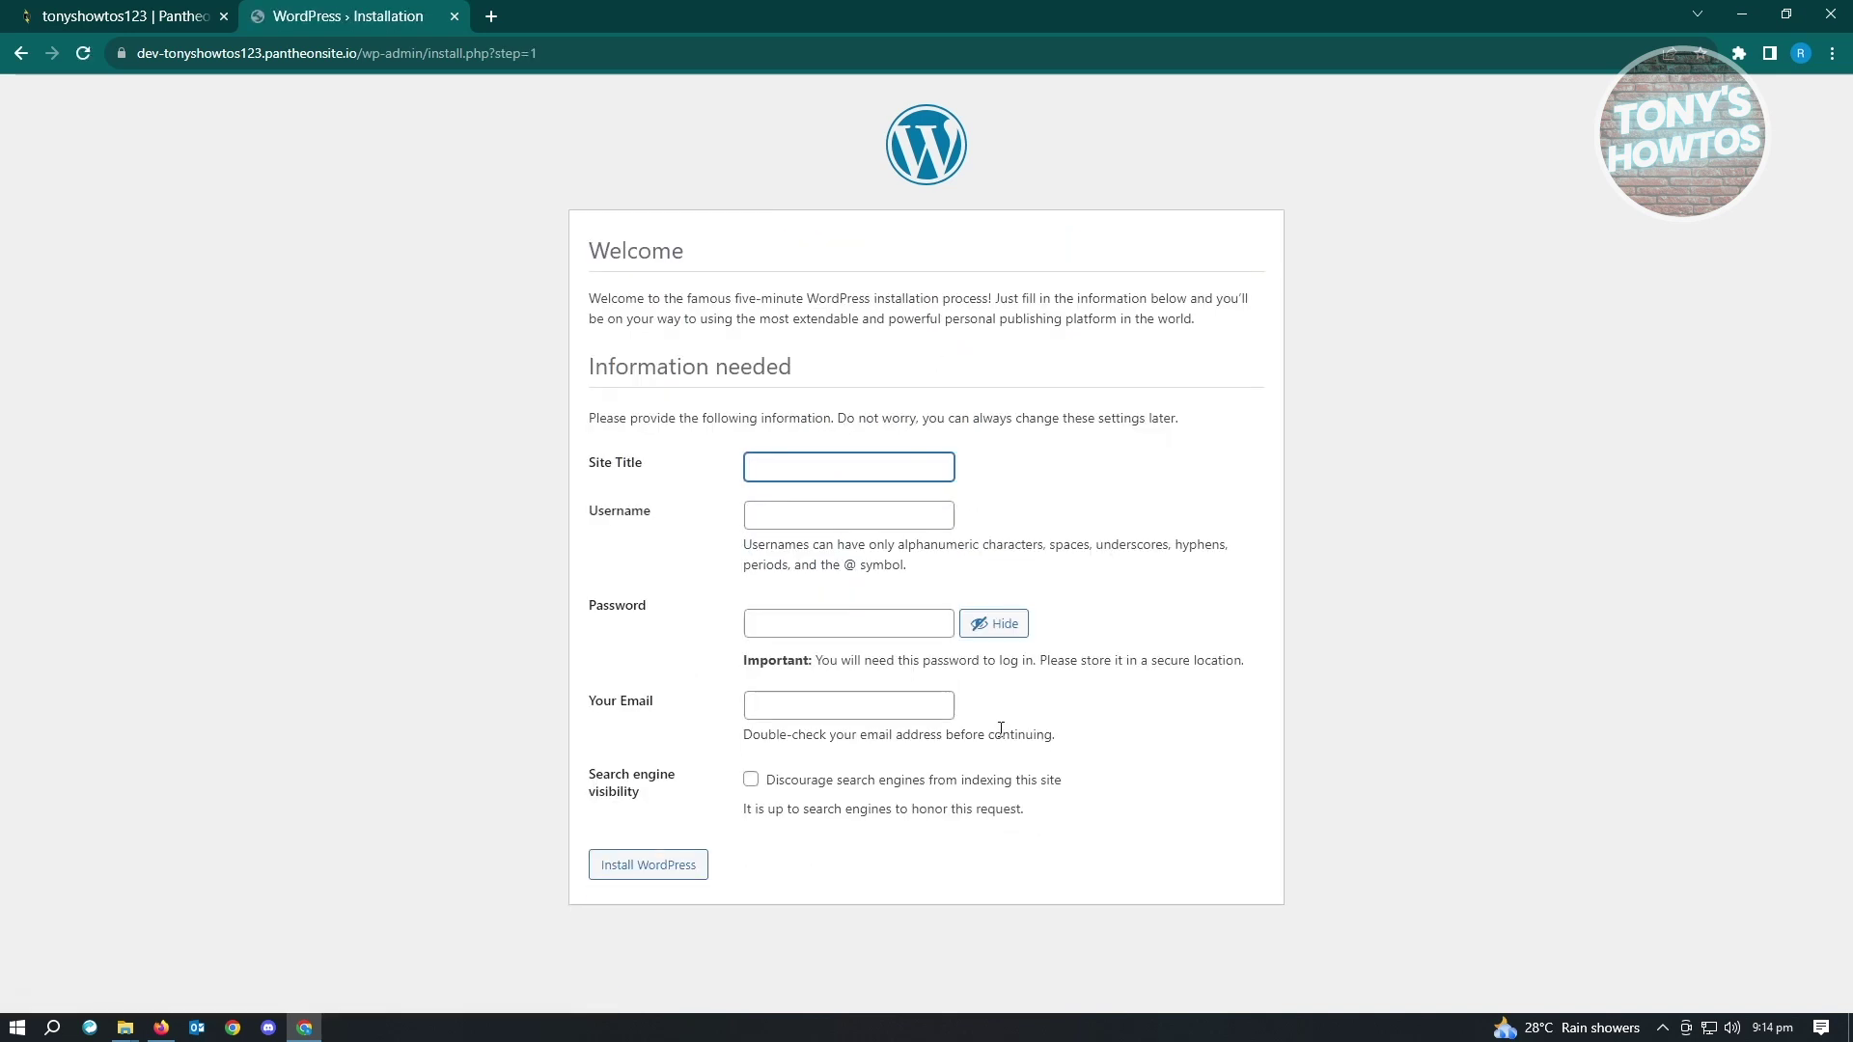
Step: Set the site title to Tony's How To, fill in the account username, and install WordPress
{"action": "left_click", "coordinate": [803, 463]}
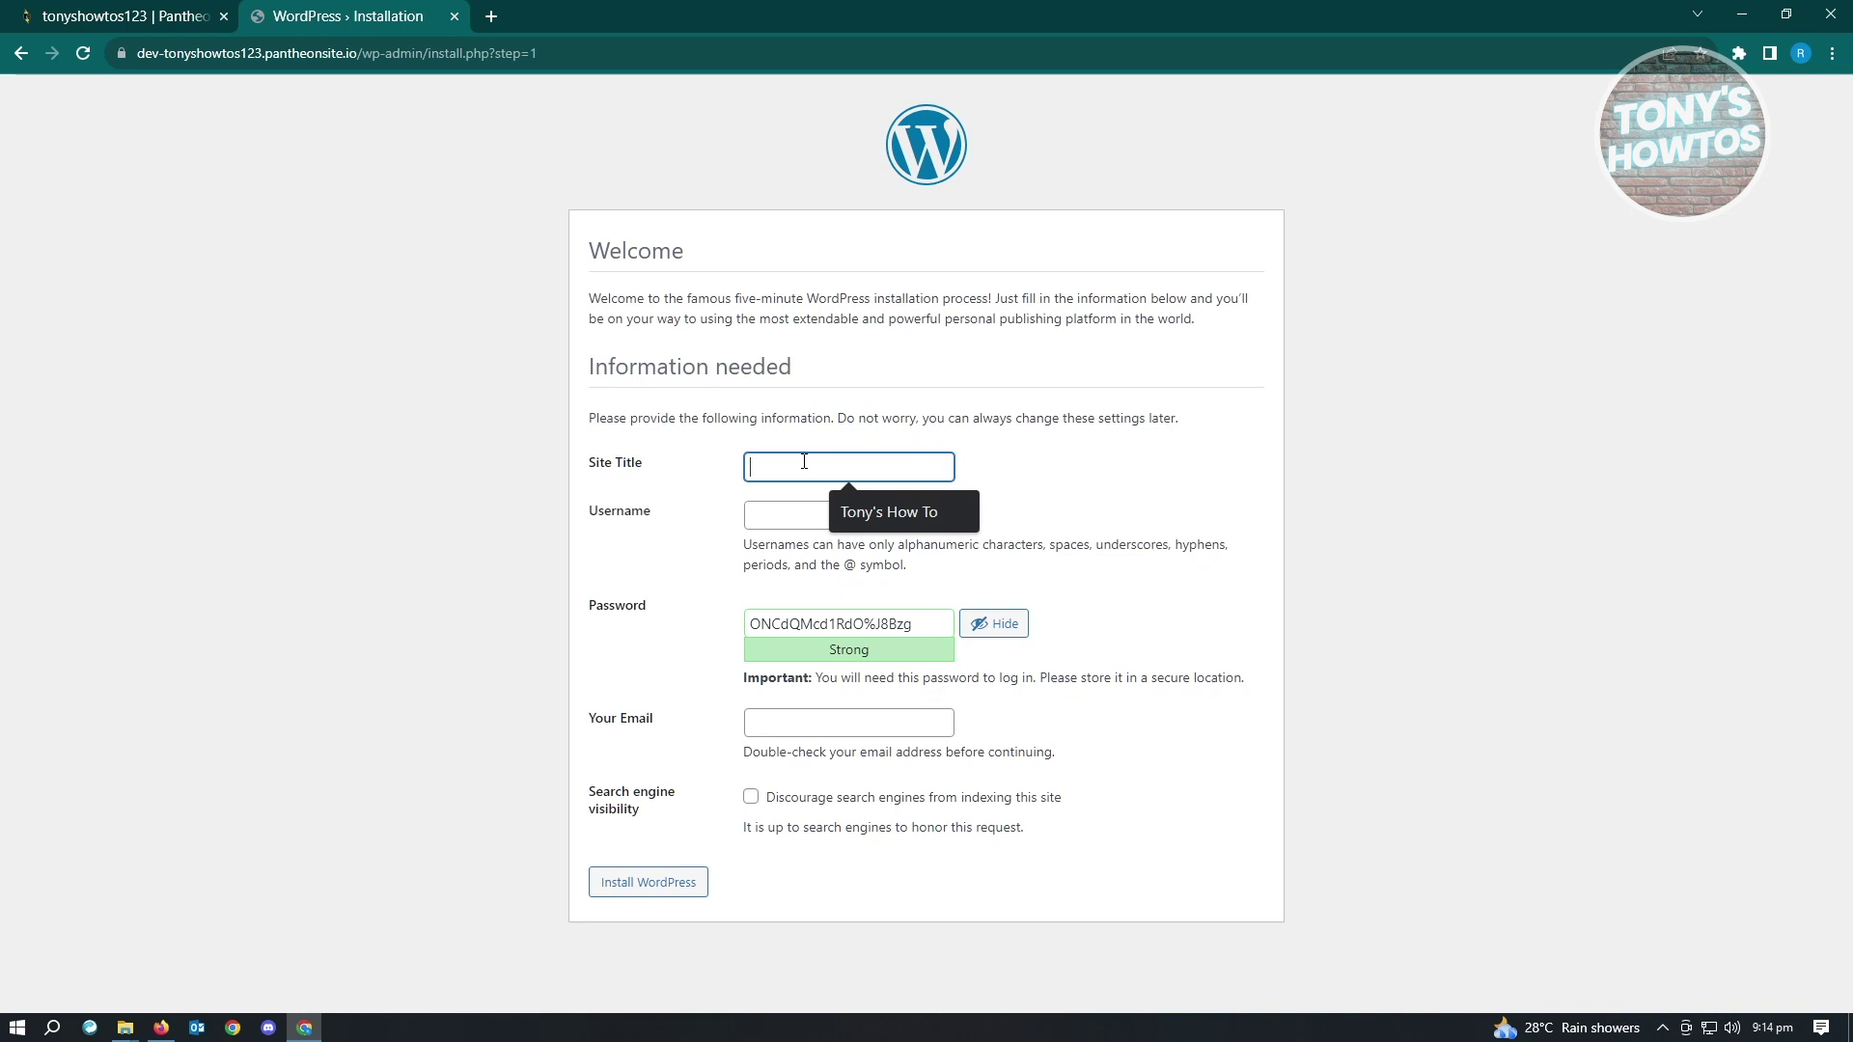
{"action": "left_click", "coordinate": [883, 510]}
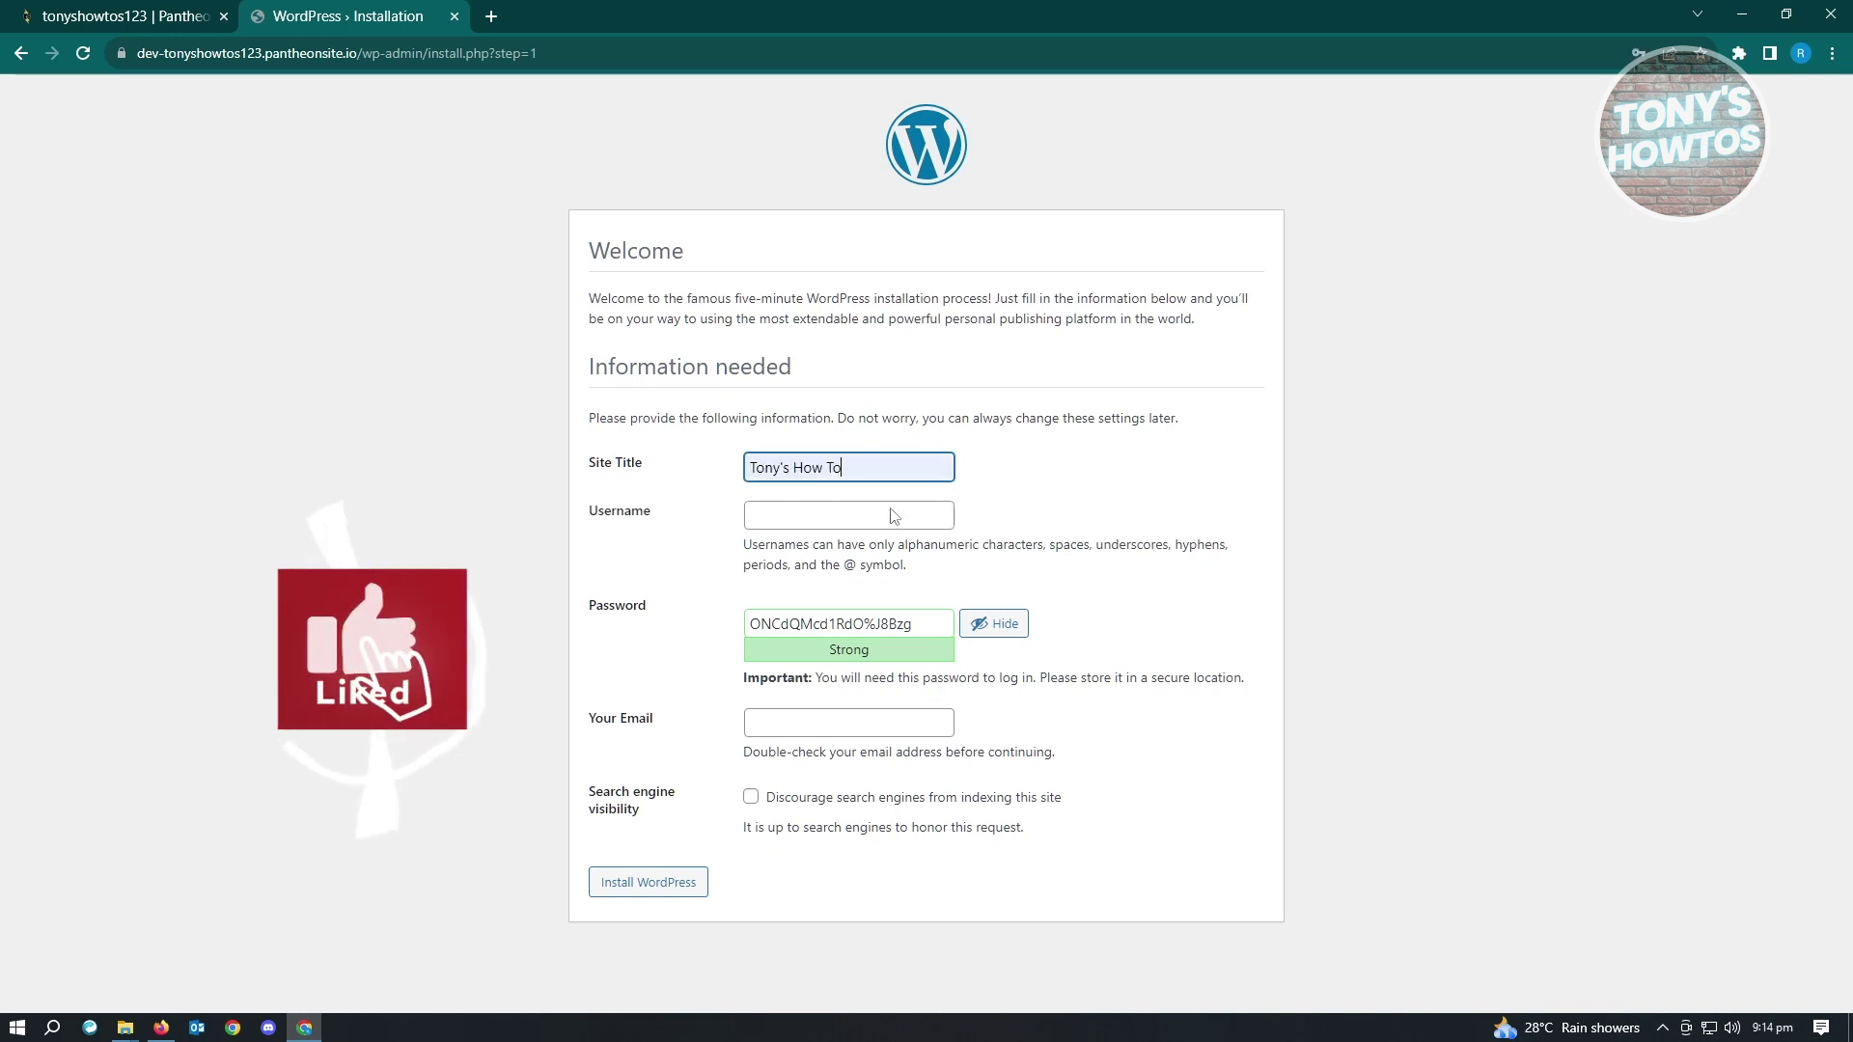
{"action": "left_click", "coordinate": [813, 515]}
{"action": "left_click", "coordinate": [869, 556]}
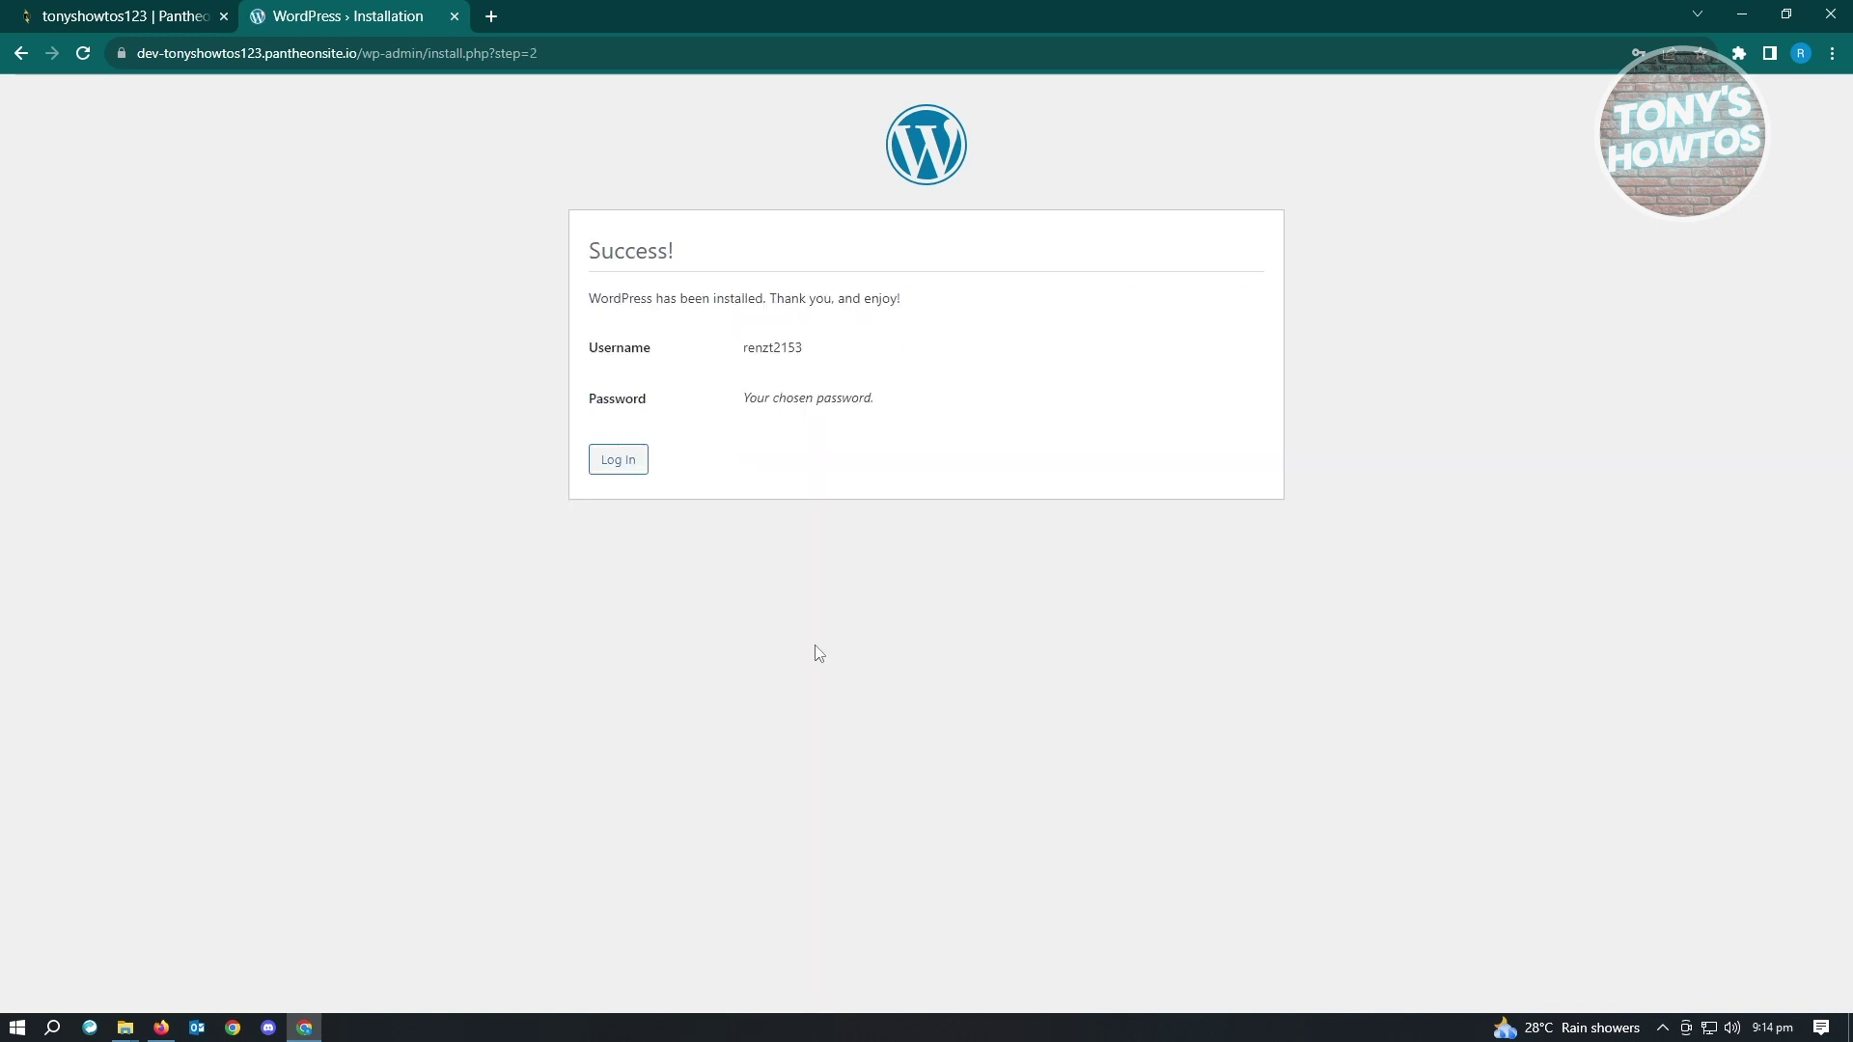
Step: Log in to the newly installed WordPress site with the account username and password
{"action": "left_click", "coordinate": [630, 465]}
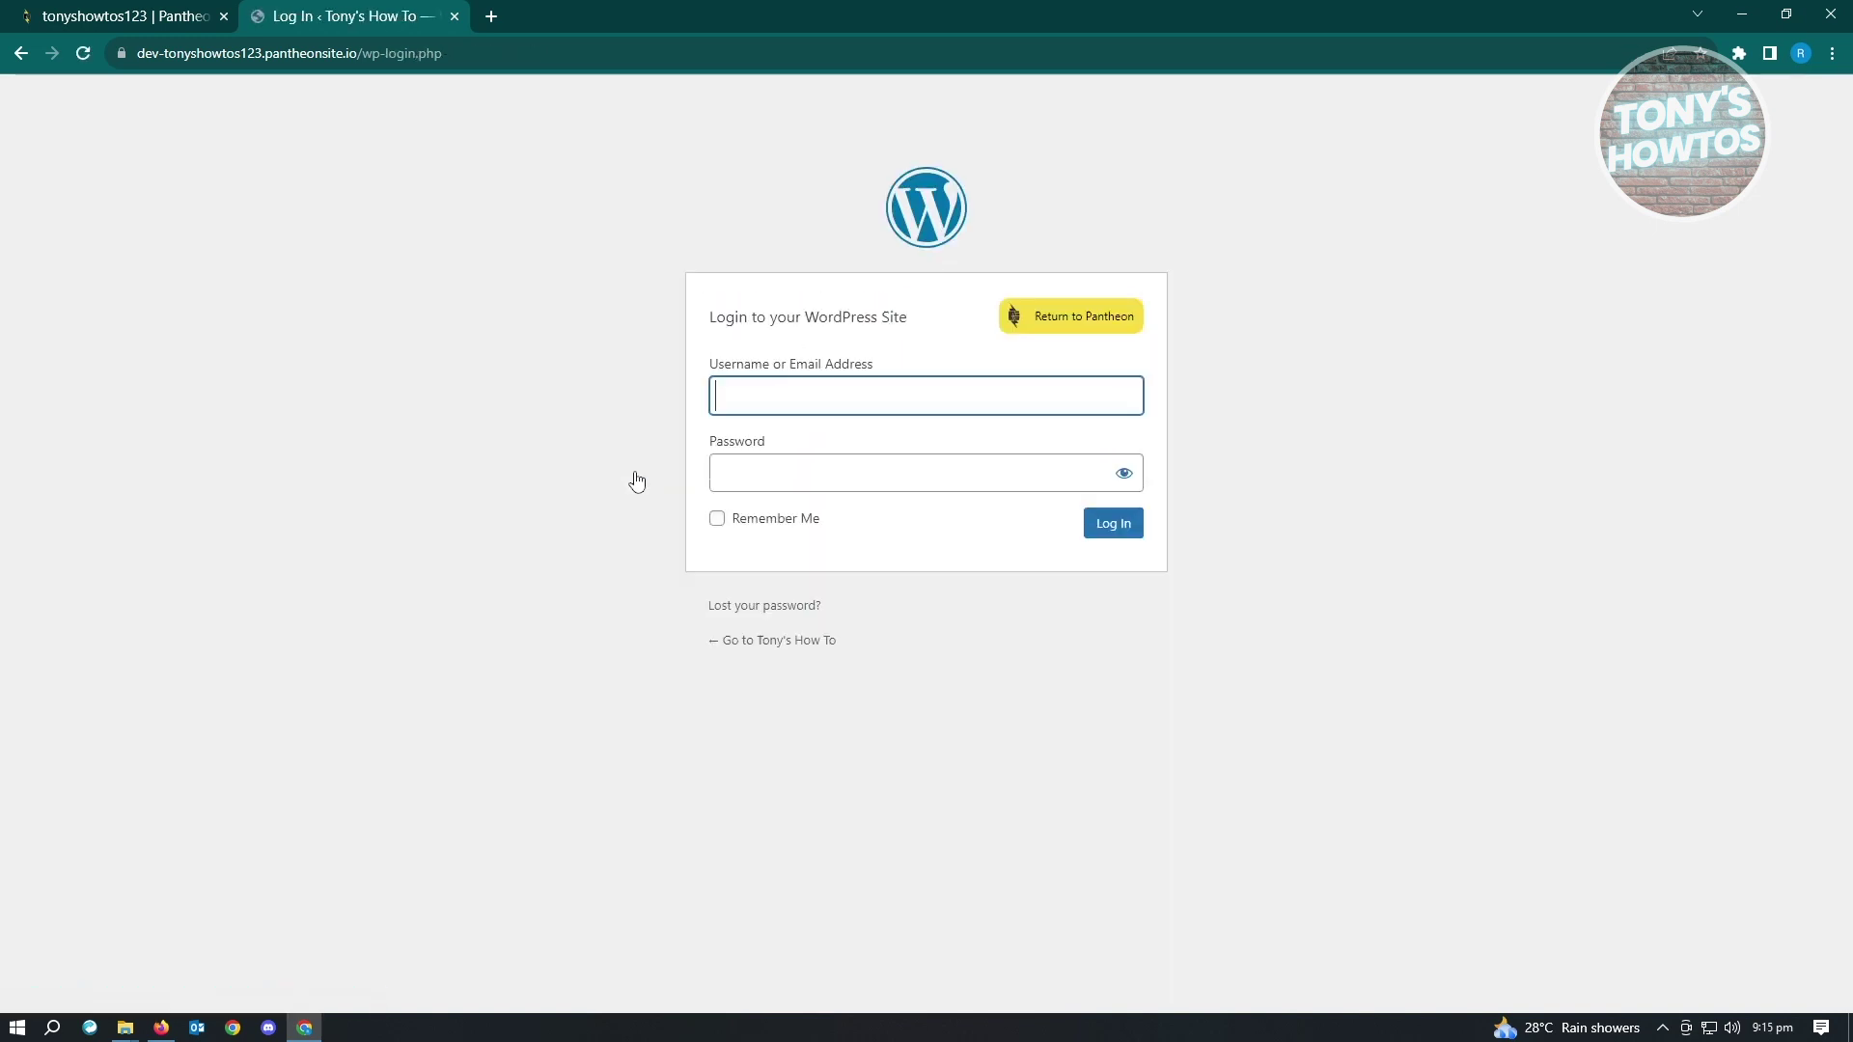
{"action": "left_click", "coordinate": [894, 400]}
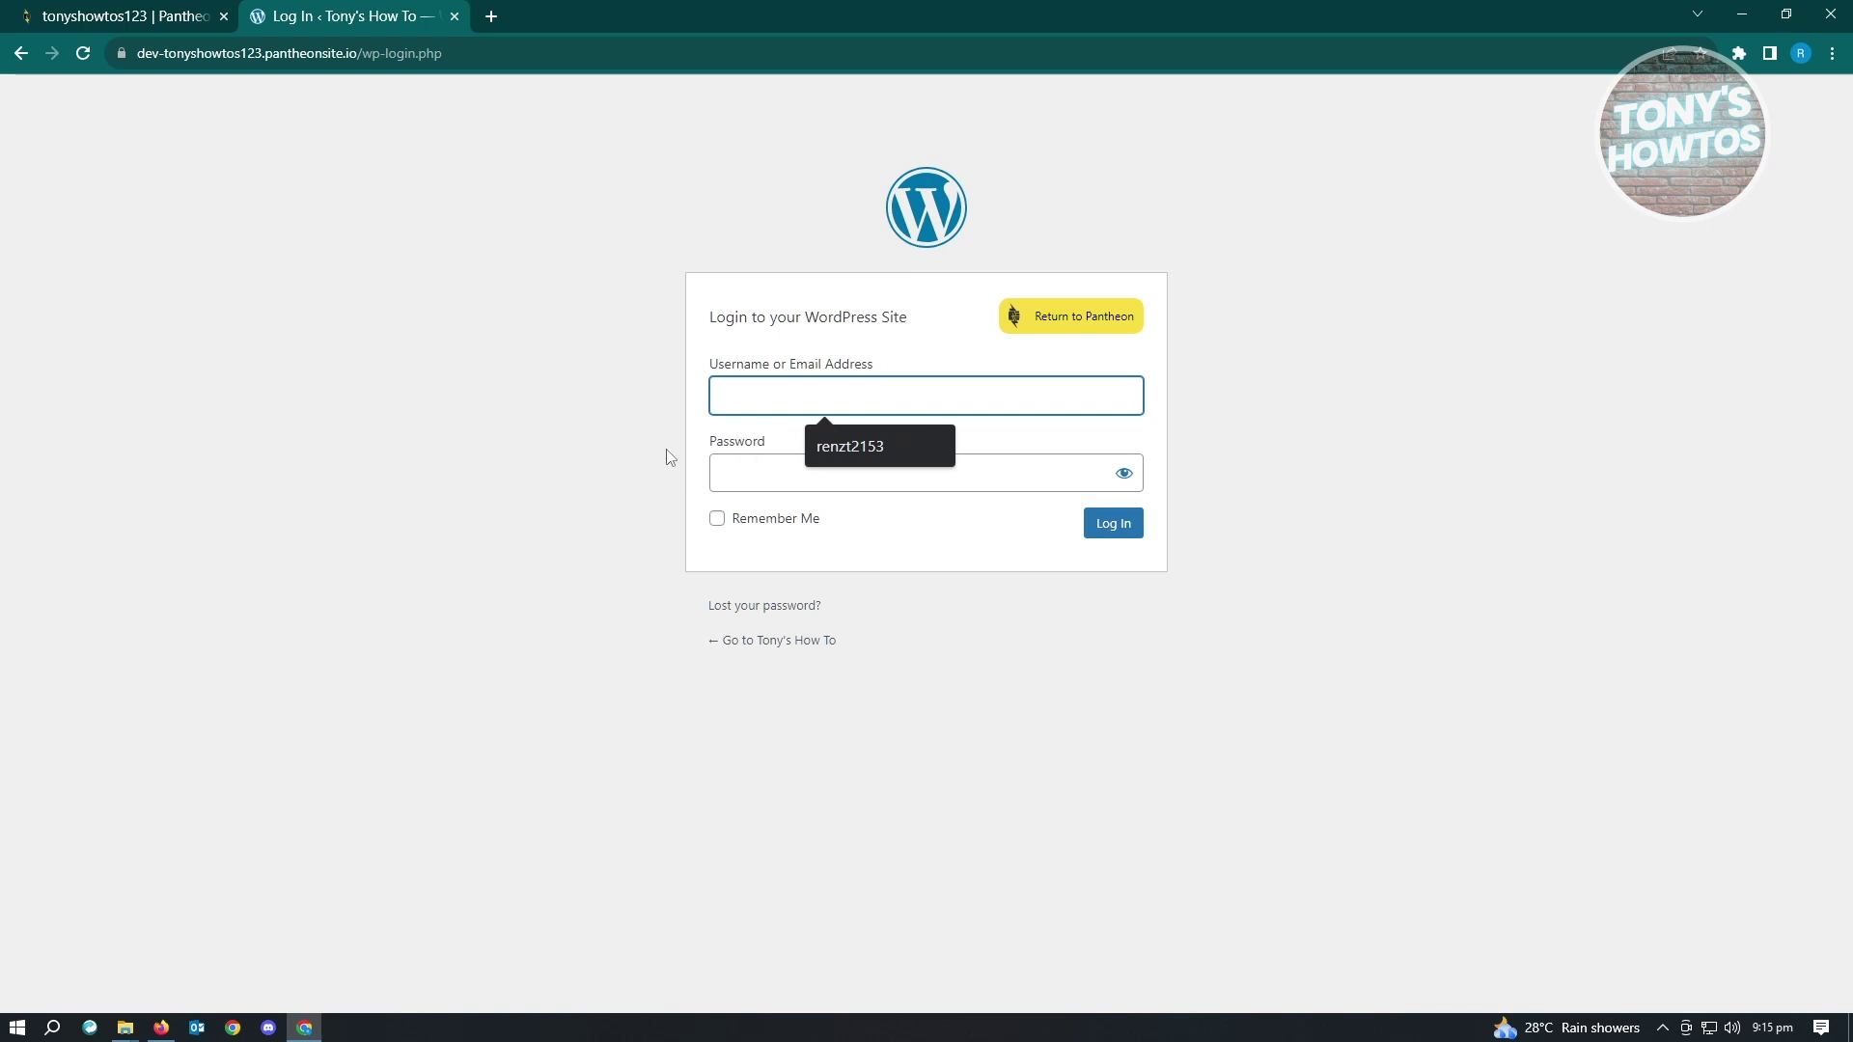
{"action": "left_click", "coordinate": [880, 446]}
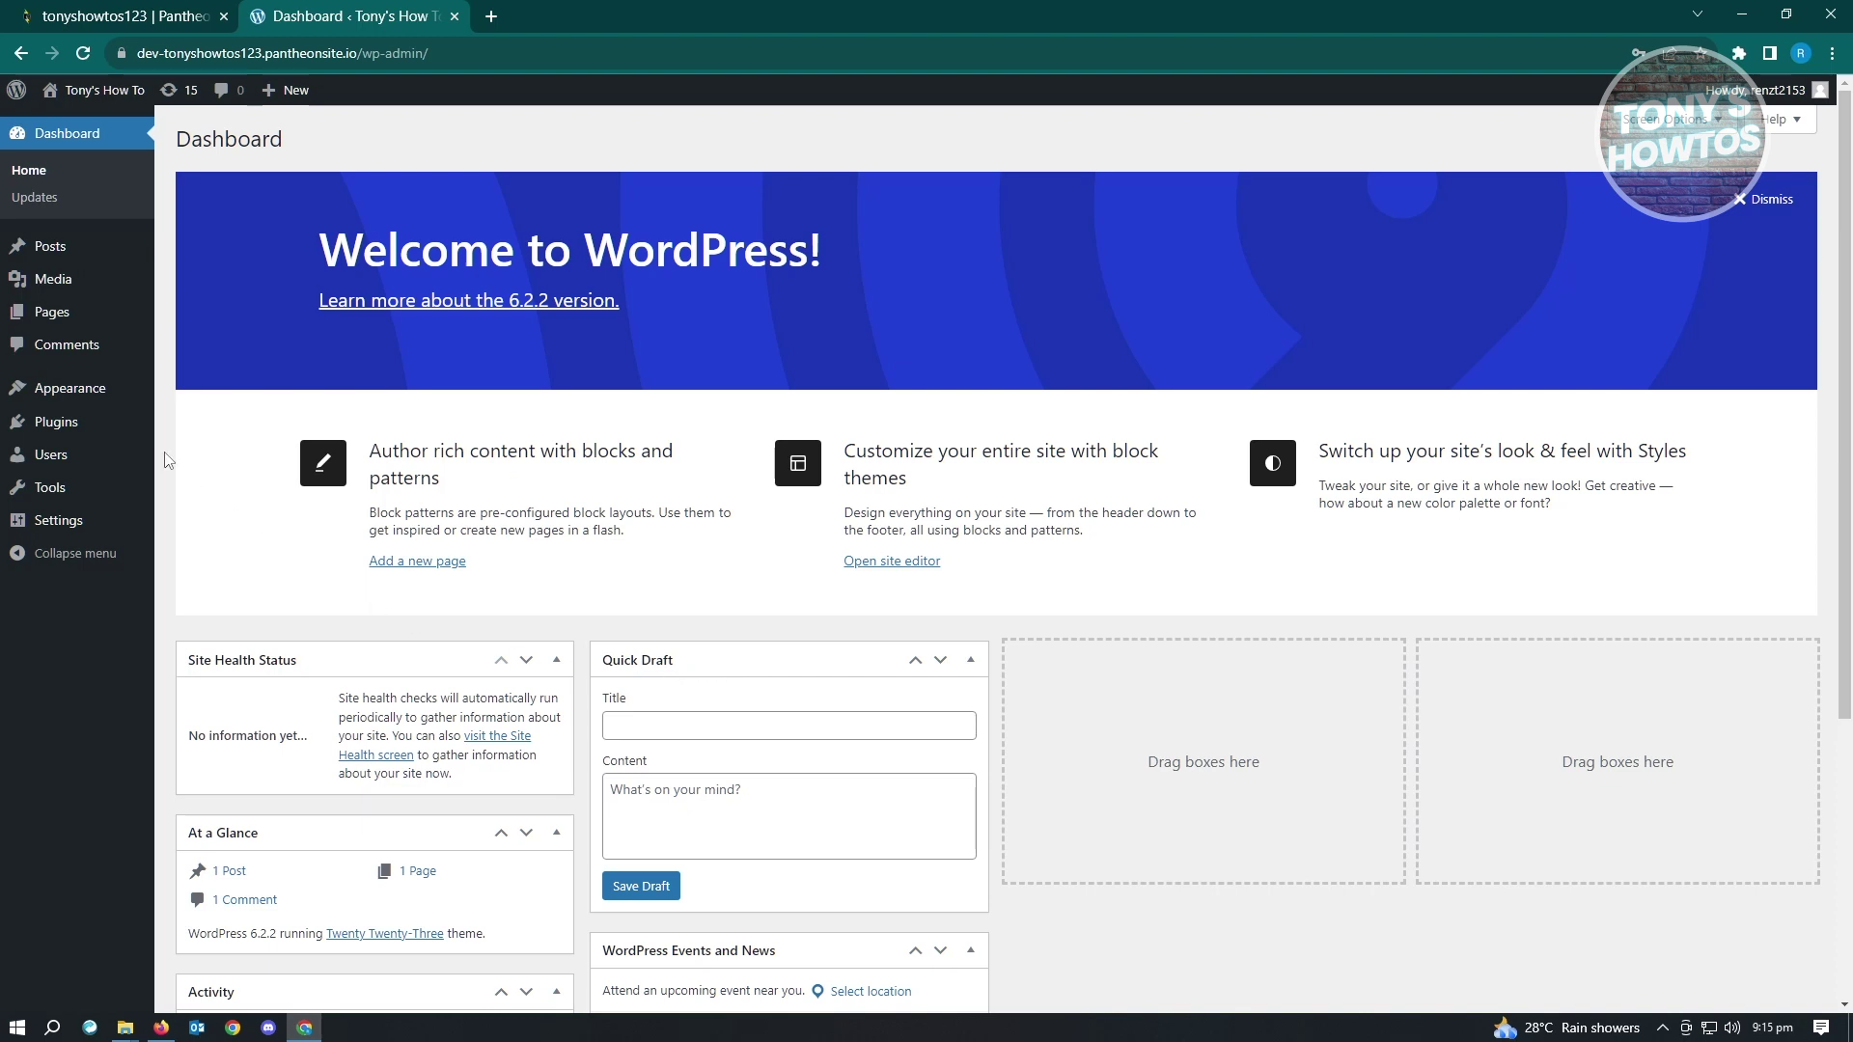
Step: Activate the Twenty Twenty theme from the installed themes
{"action": "mouse_move", "coordinate": [74, 396]}
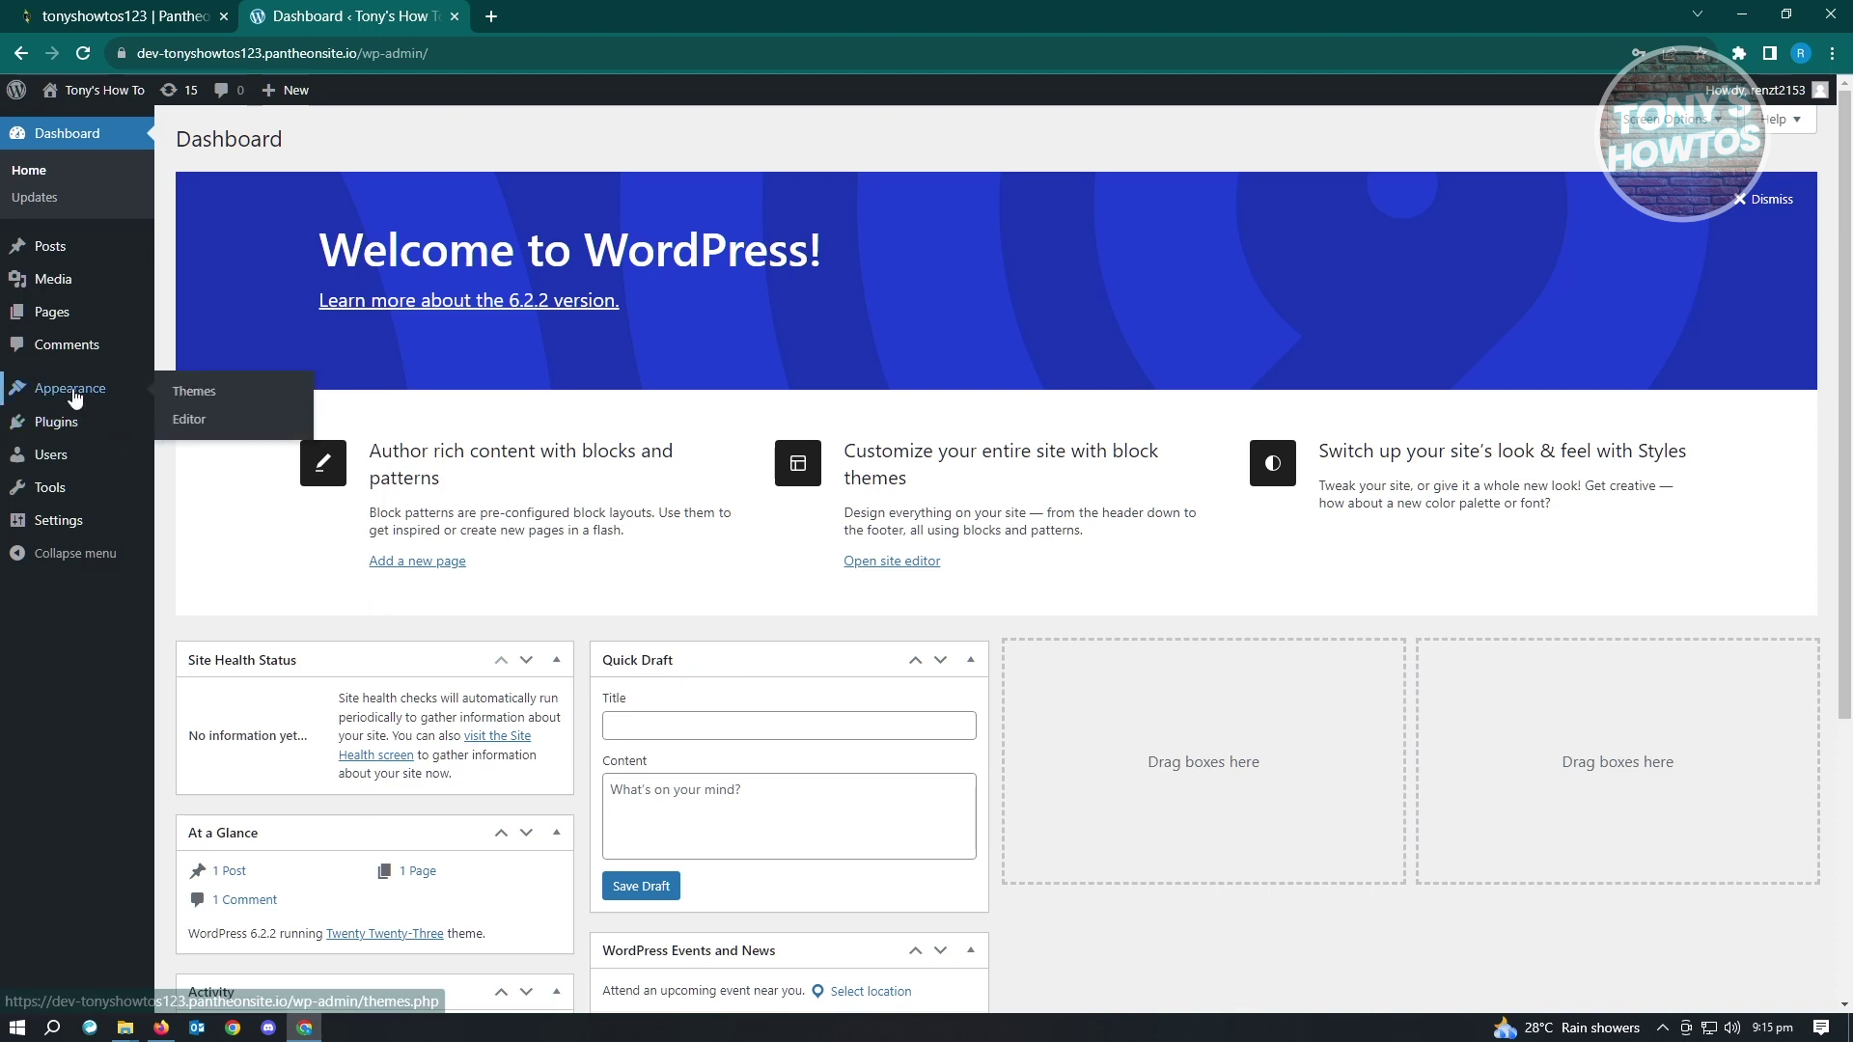
{"action": "left_click", "coordinate": [229, 400]}
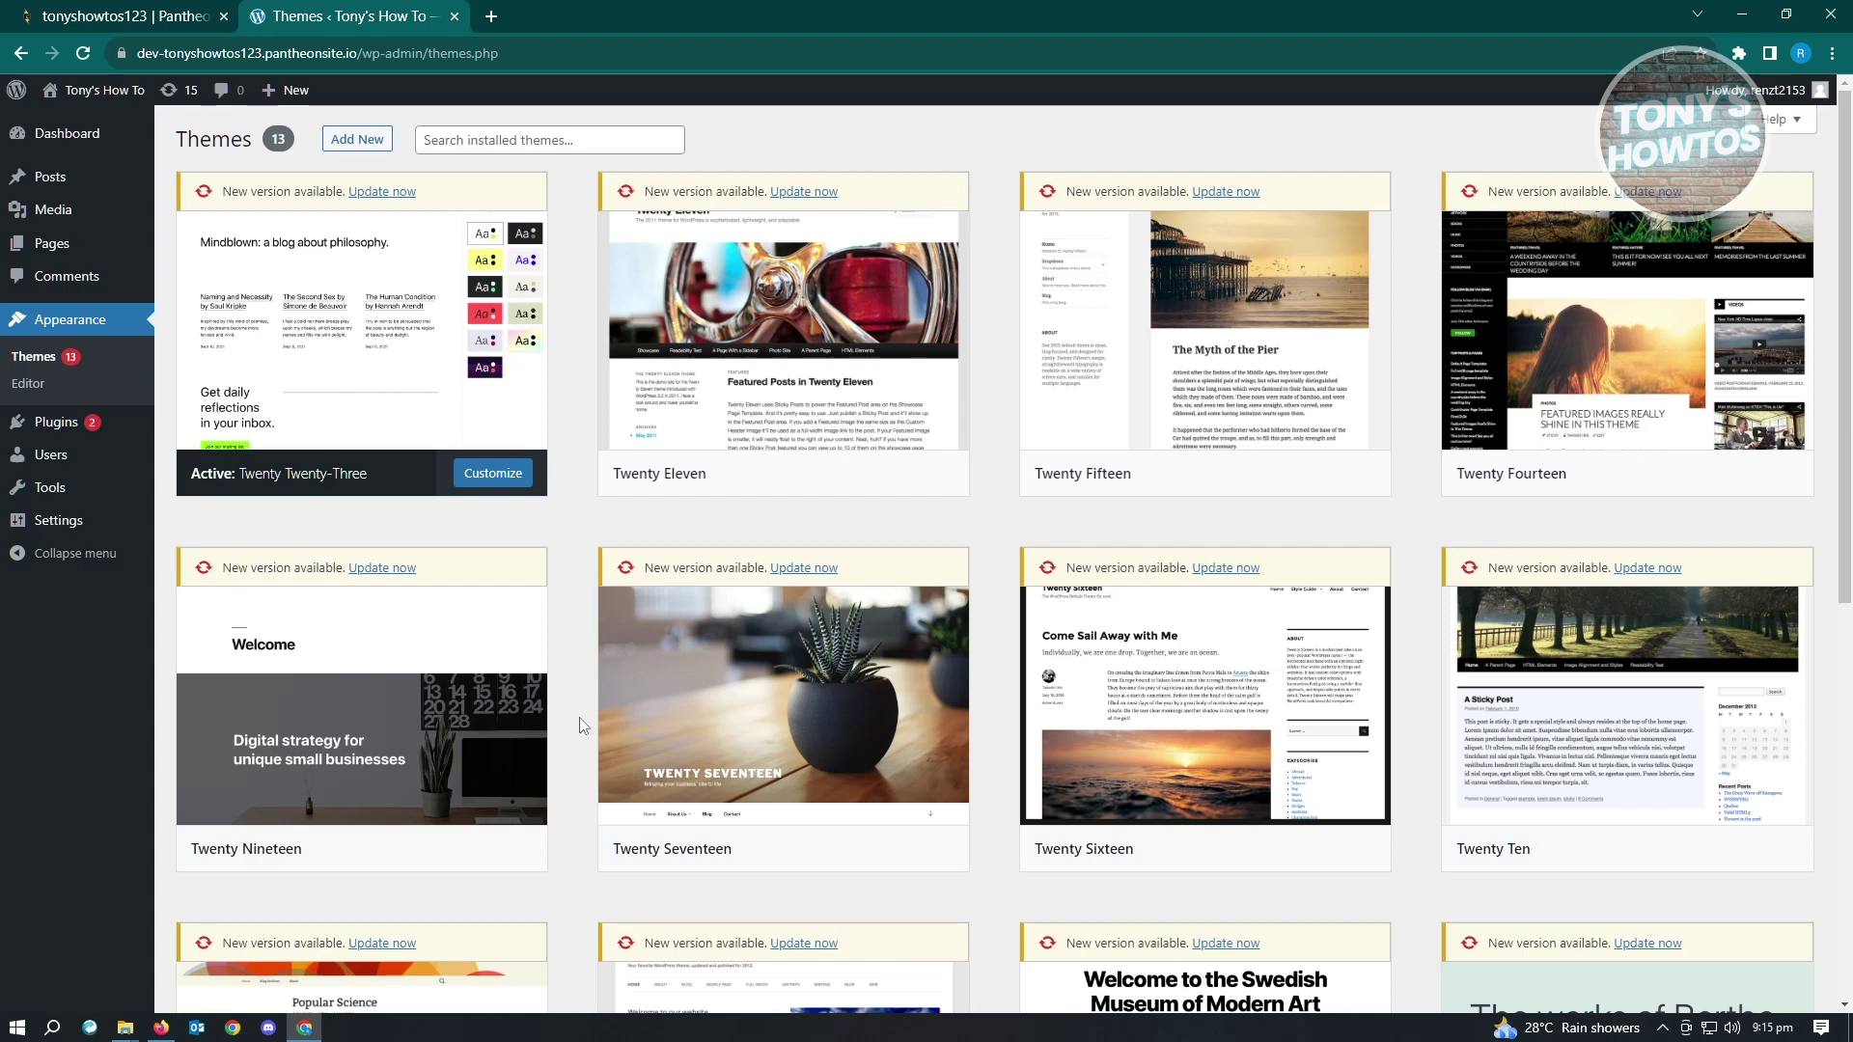
{"action": "scroll", "coordinate": [579, 724], "scroll_direction": "down", "scroll_amount": 6}
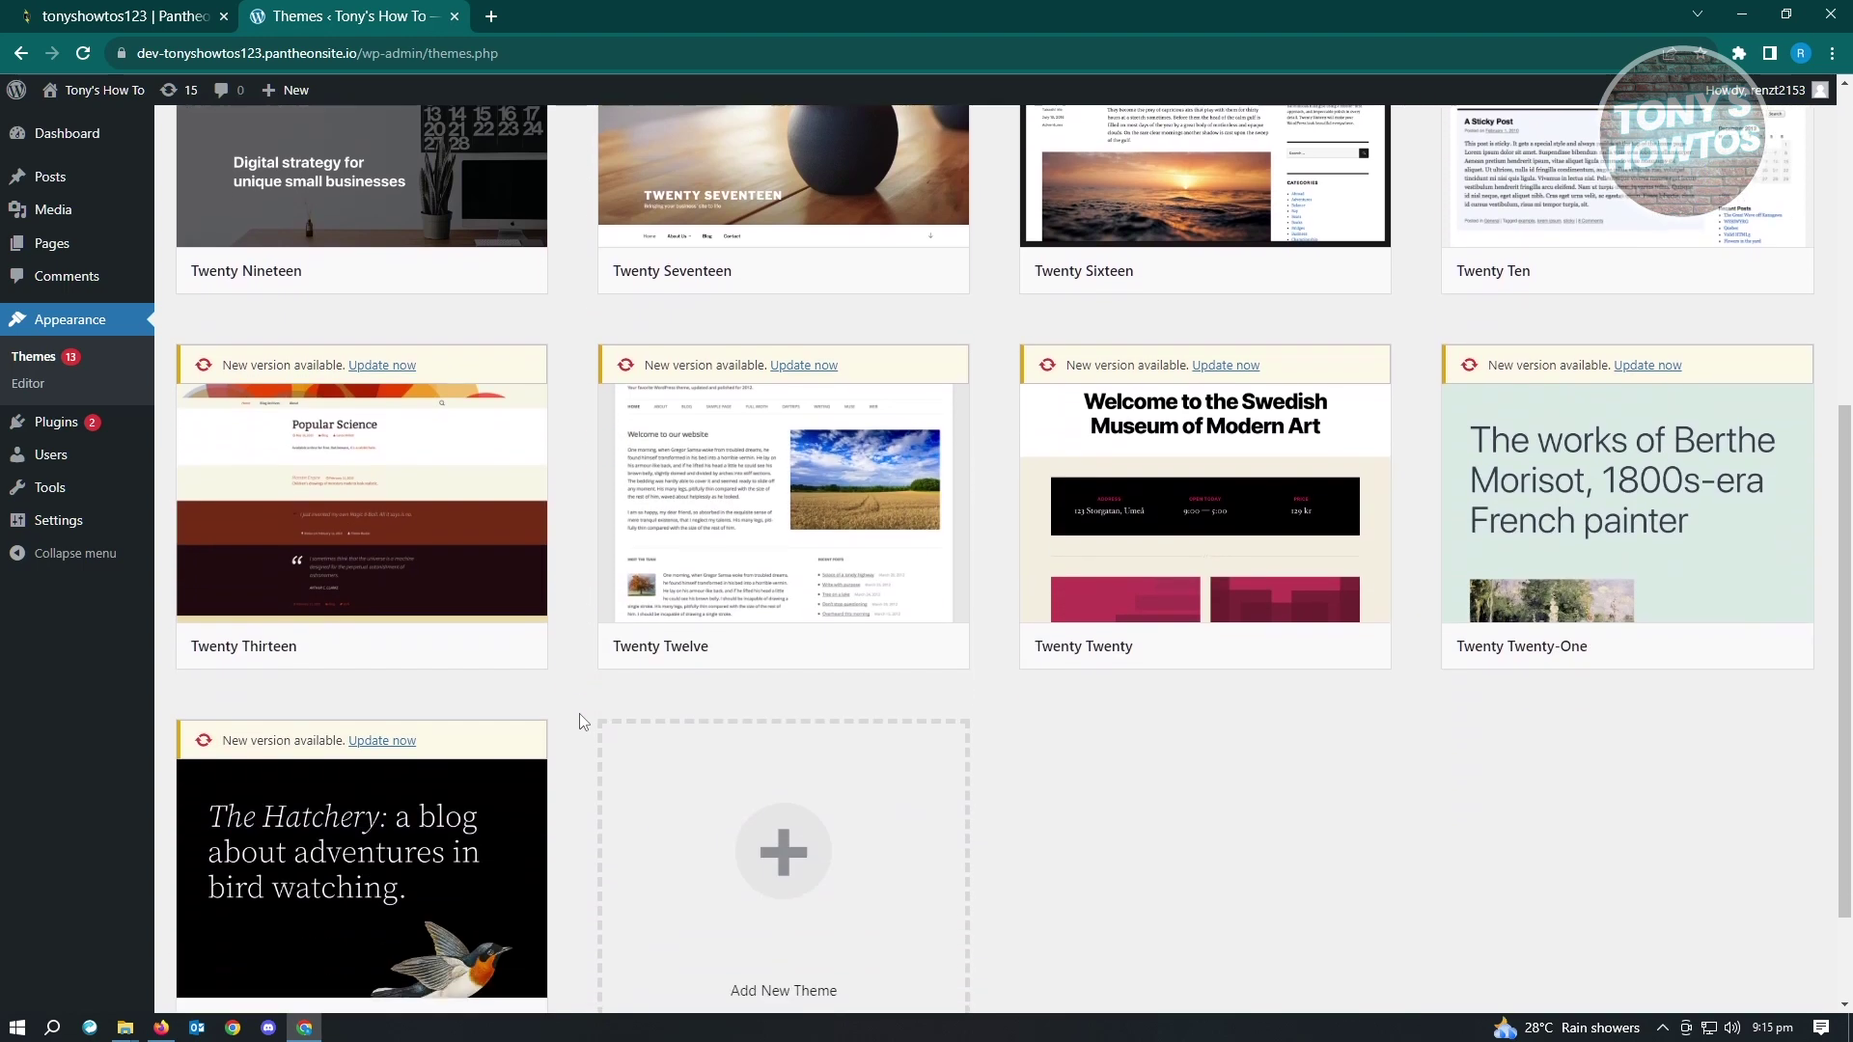
{"action": "mouse_move", "coordinate": [1240, 645]}
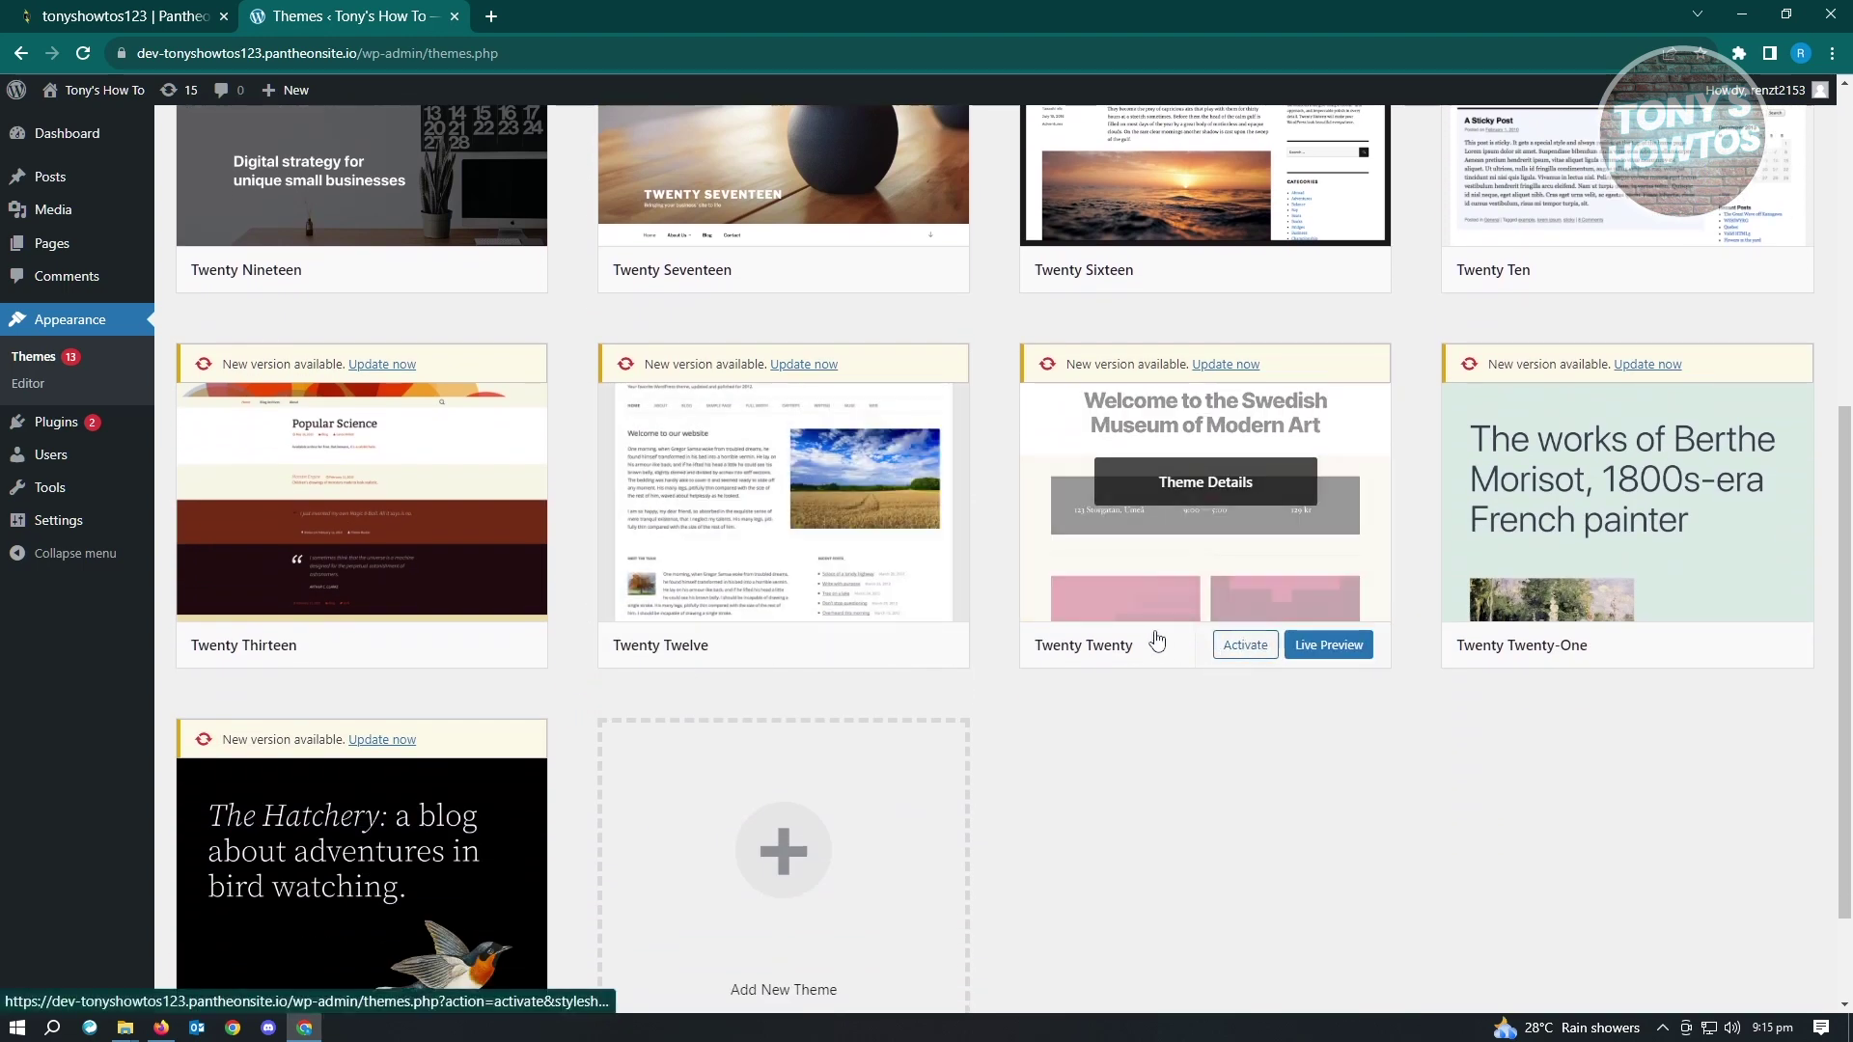
{"action": "left_click", "coordinate": [1239, 652]}
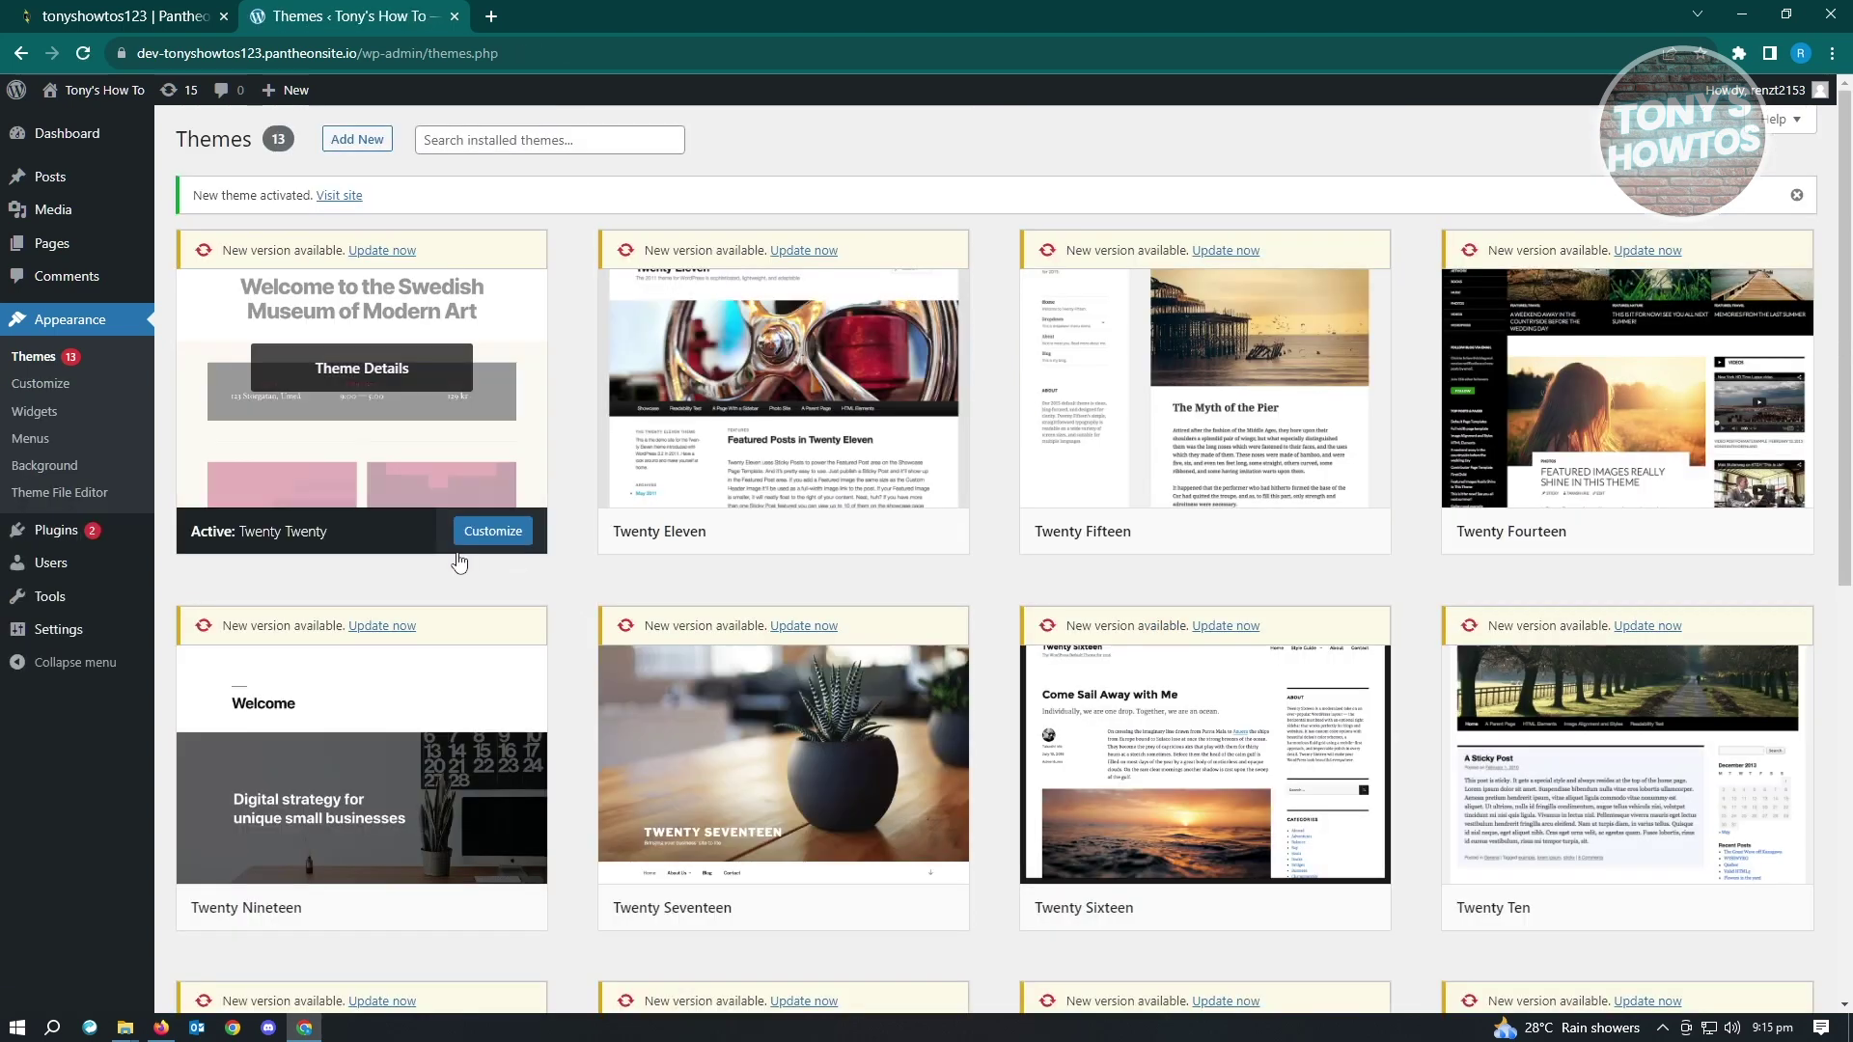
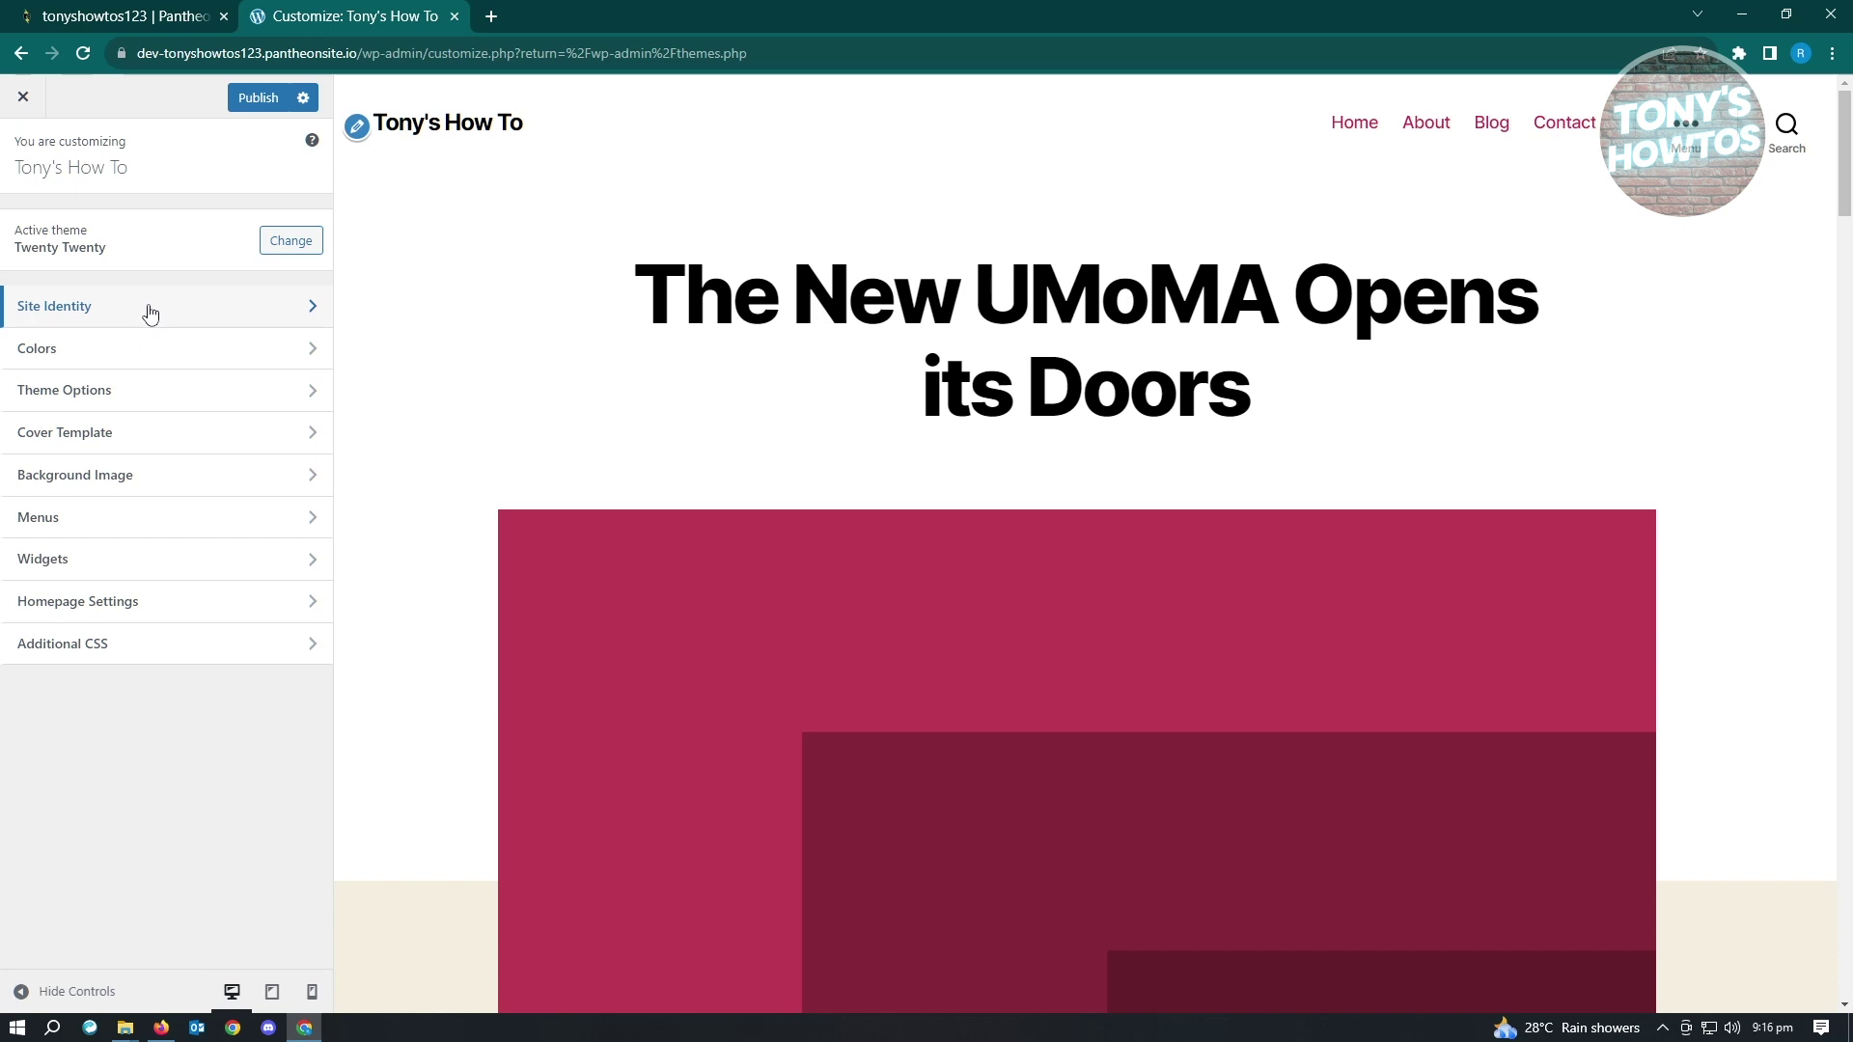
Step: Examine the Site Identity and Theme Options settings in the theme customizer
{"action": "left_click", "coordinate": [134, 394]}
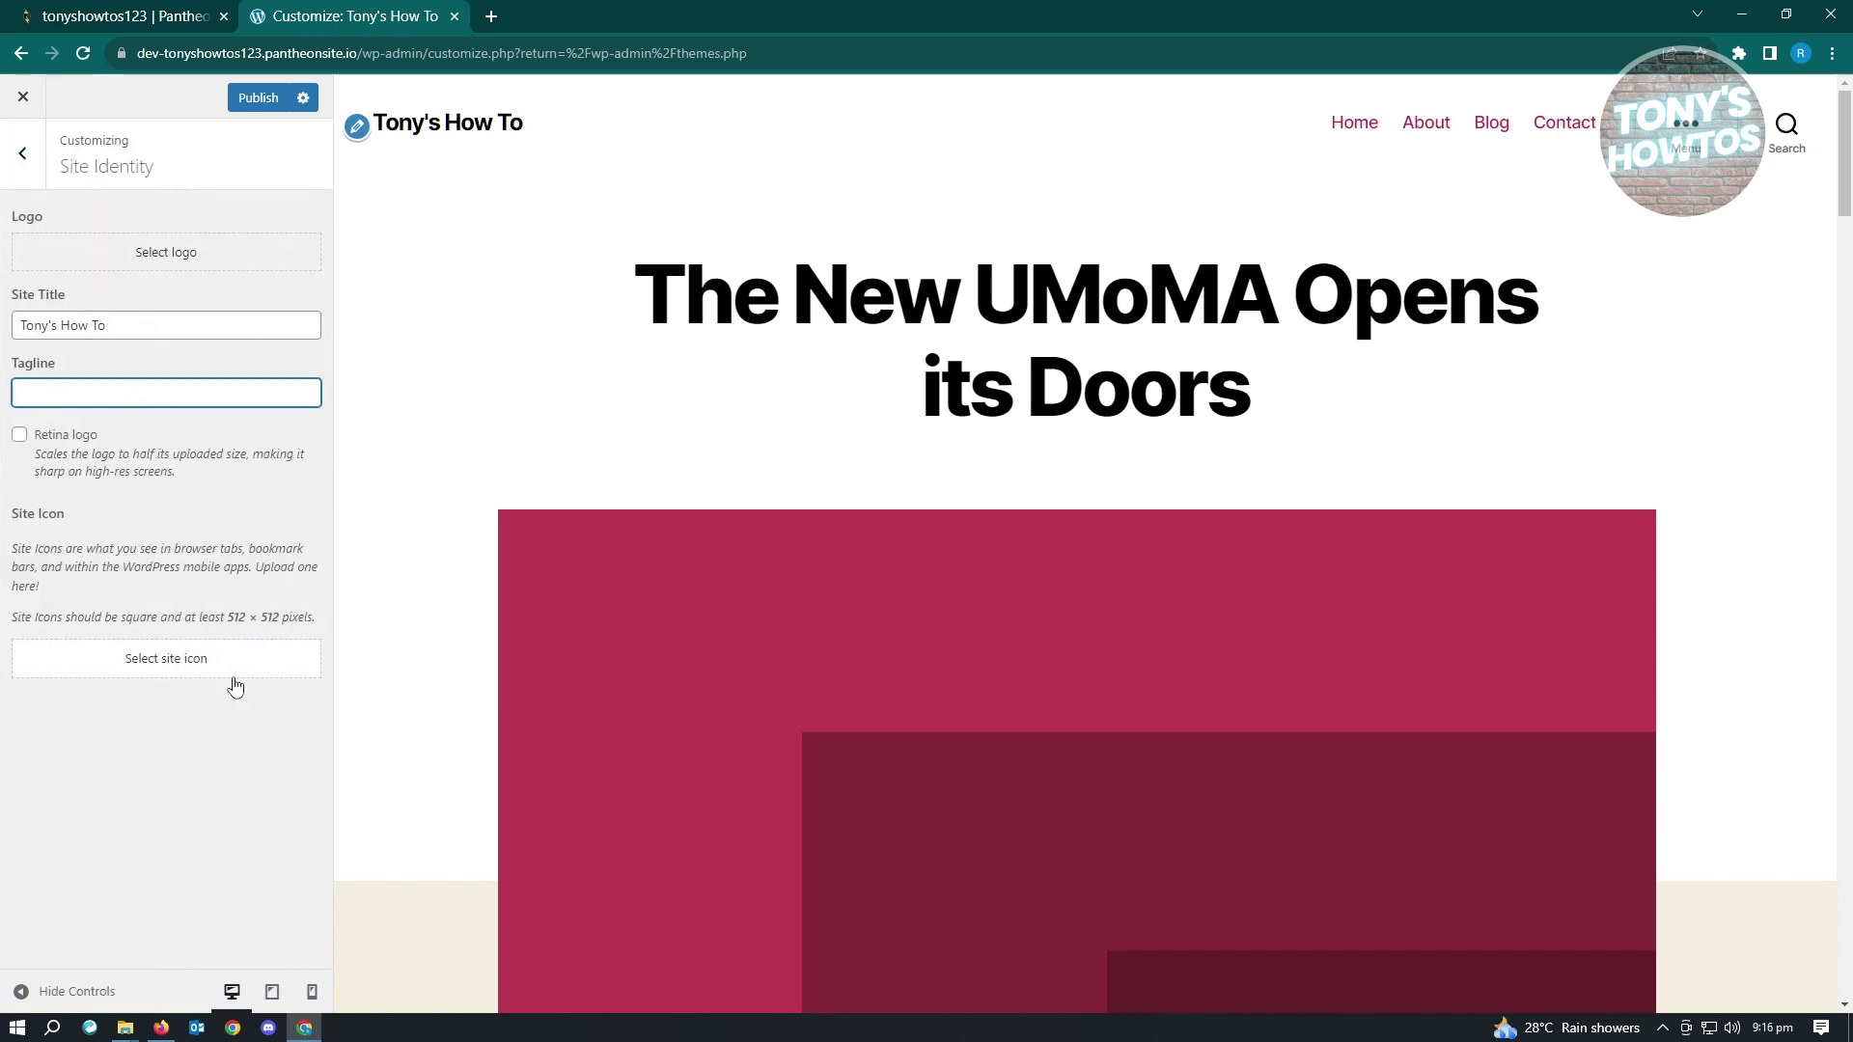
{"action": "left_click", "coordinate": [27, 157]}
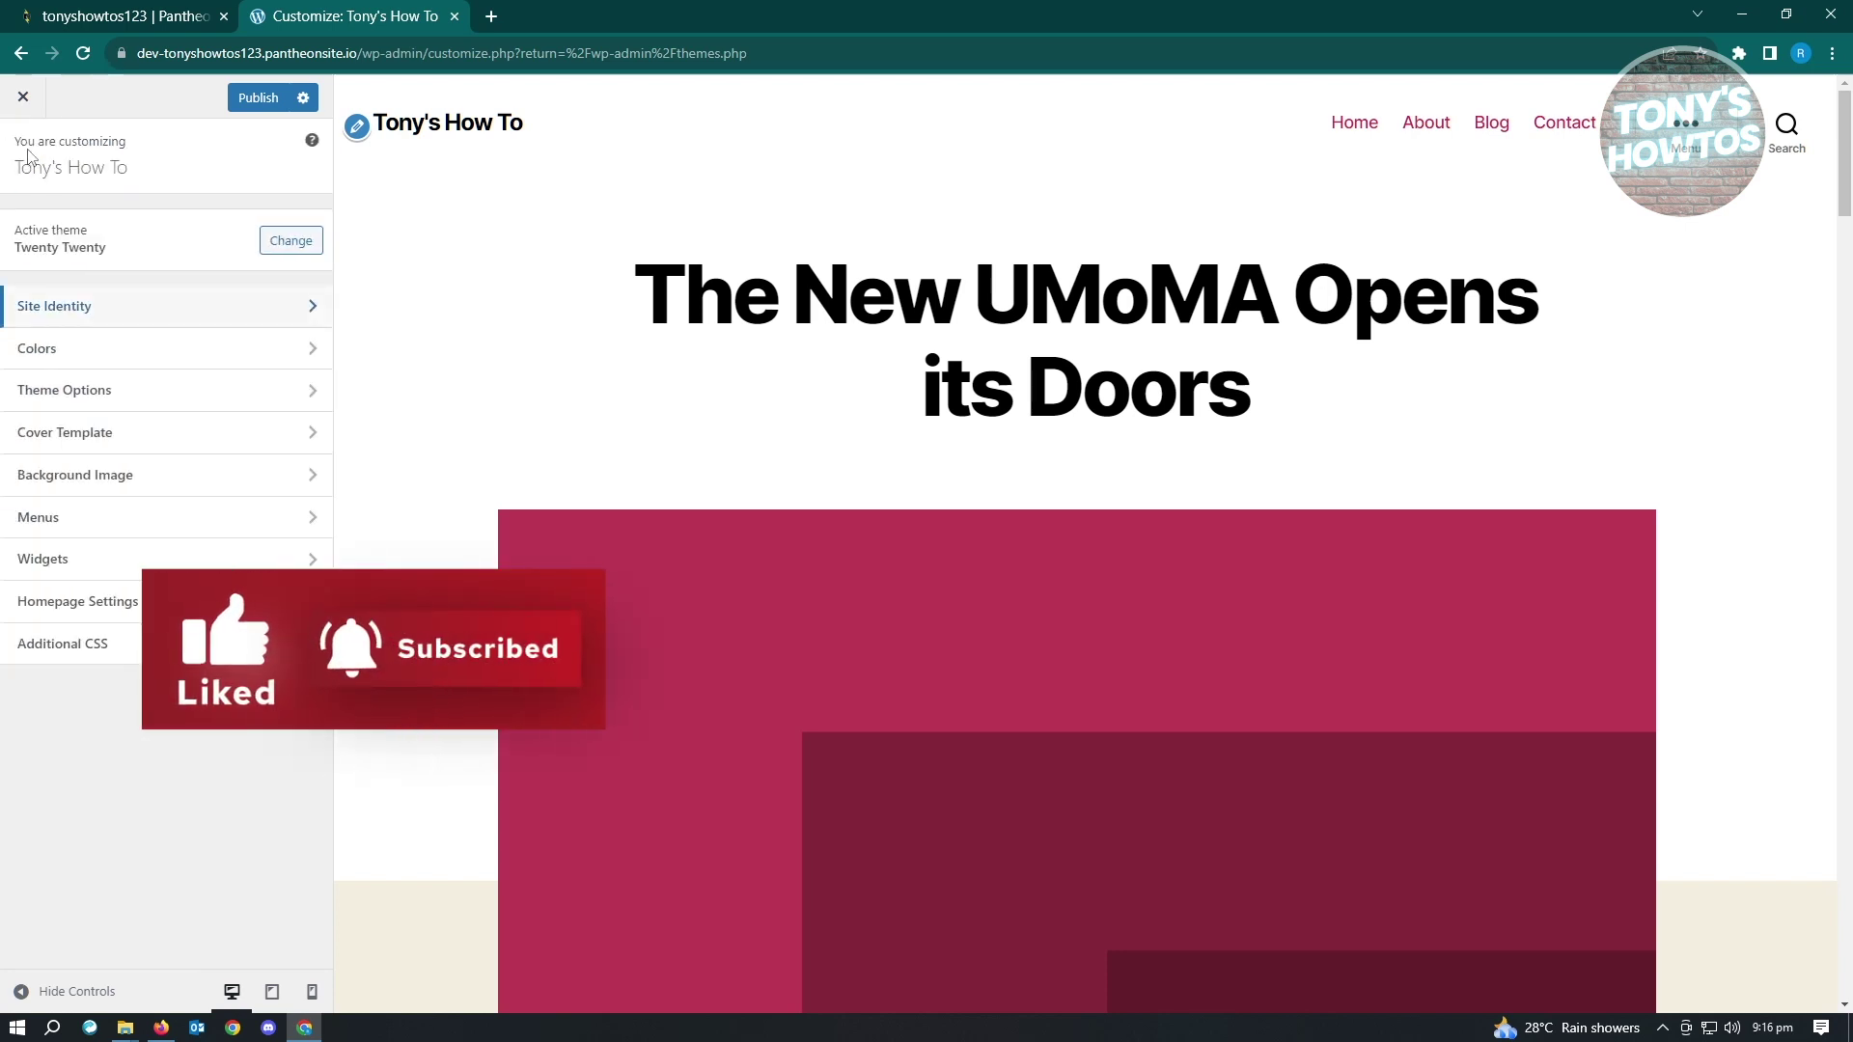
{"action": "left_click", "coordinate": [115, 400]}
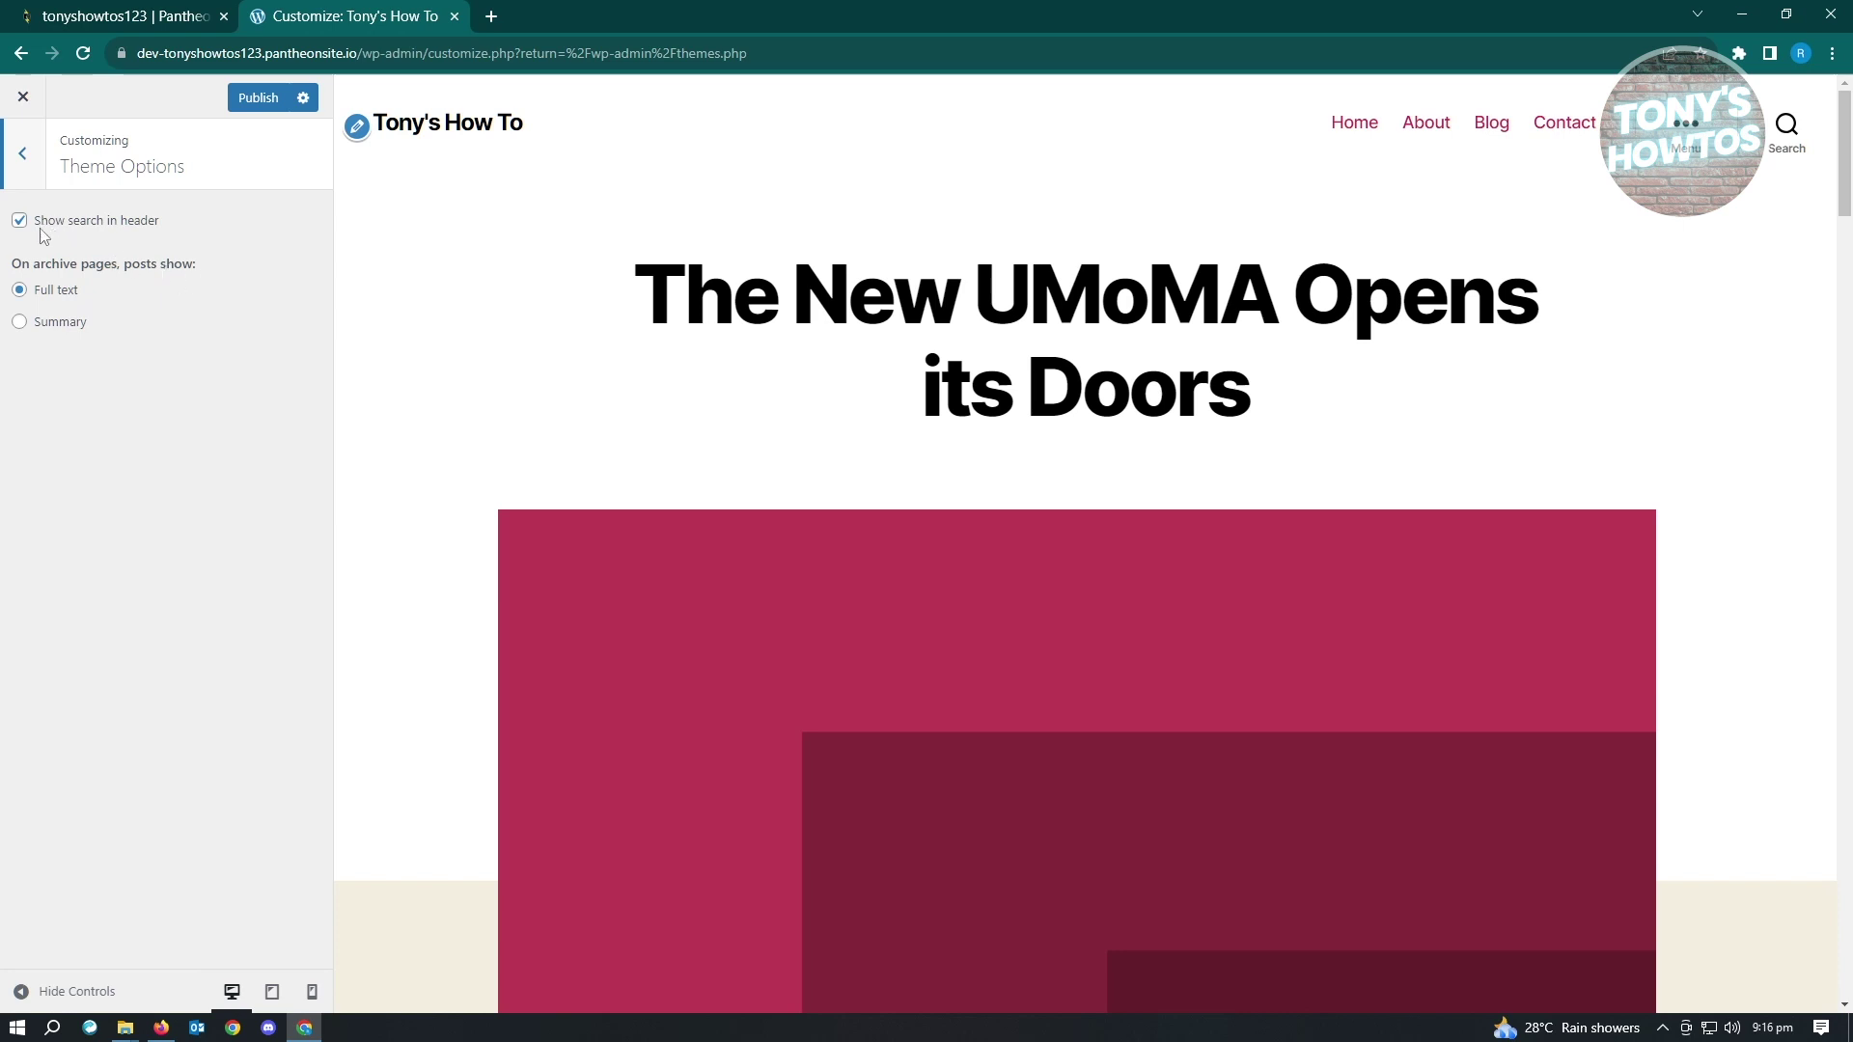
{"action": "left_click", "coordinate": [24, 166]}
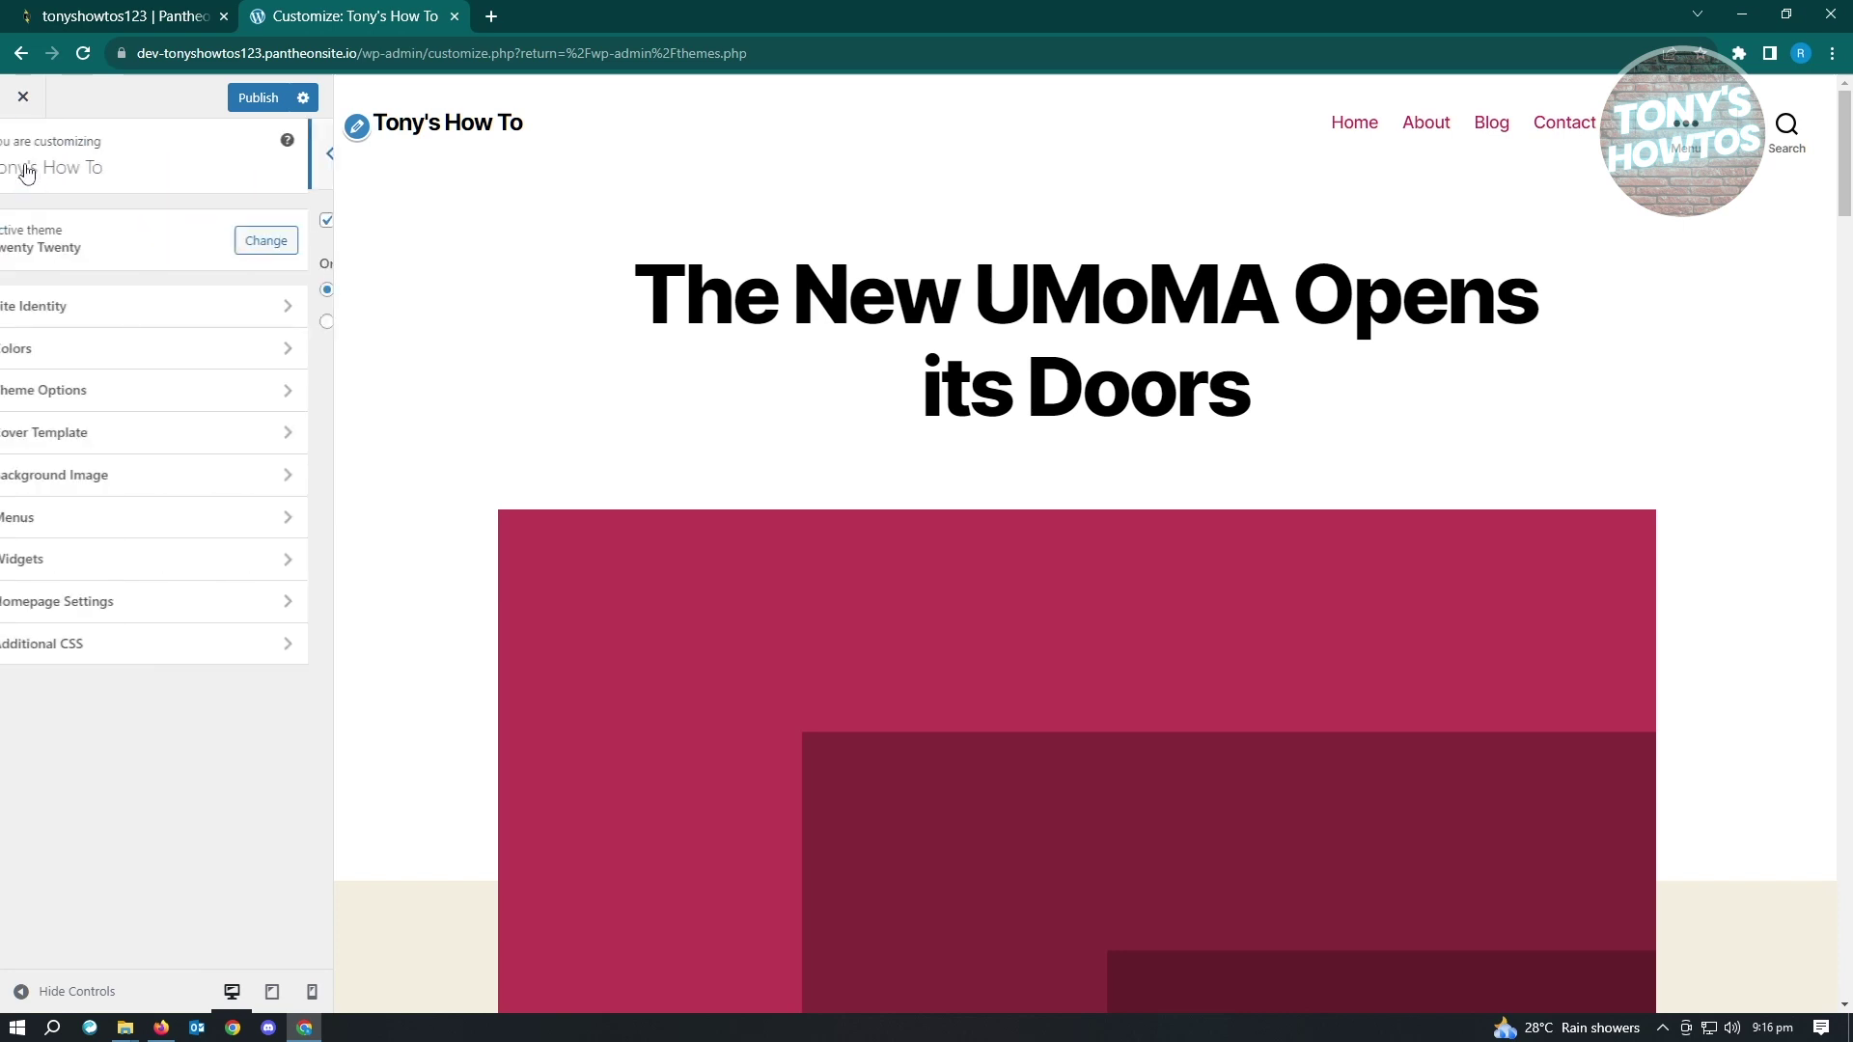
Step: Examine the Cover Template settings and the Footer #1 and Footer #2 widget areas in the theme customizer
{"action": "left_click", "coordinate": [156, 444]}
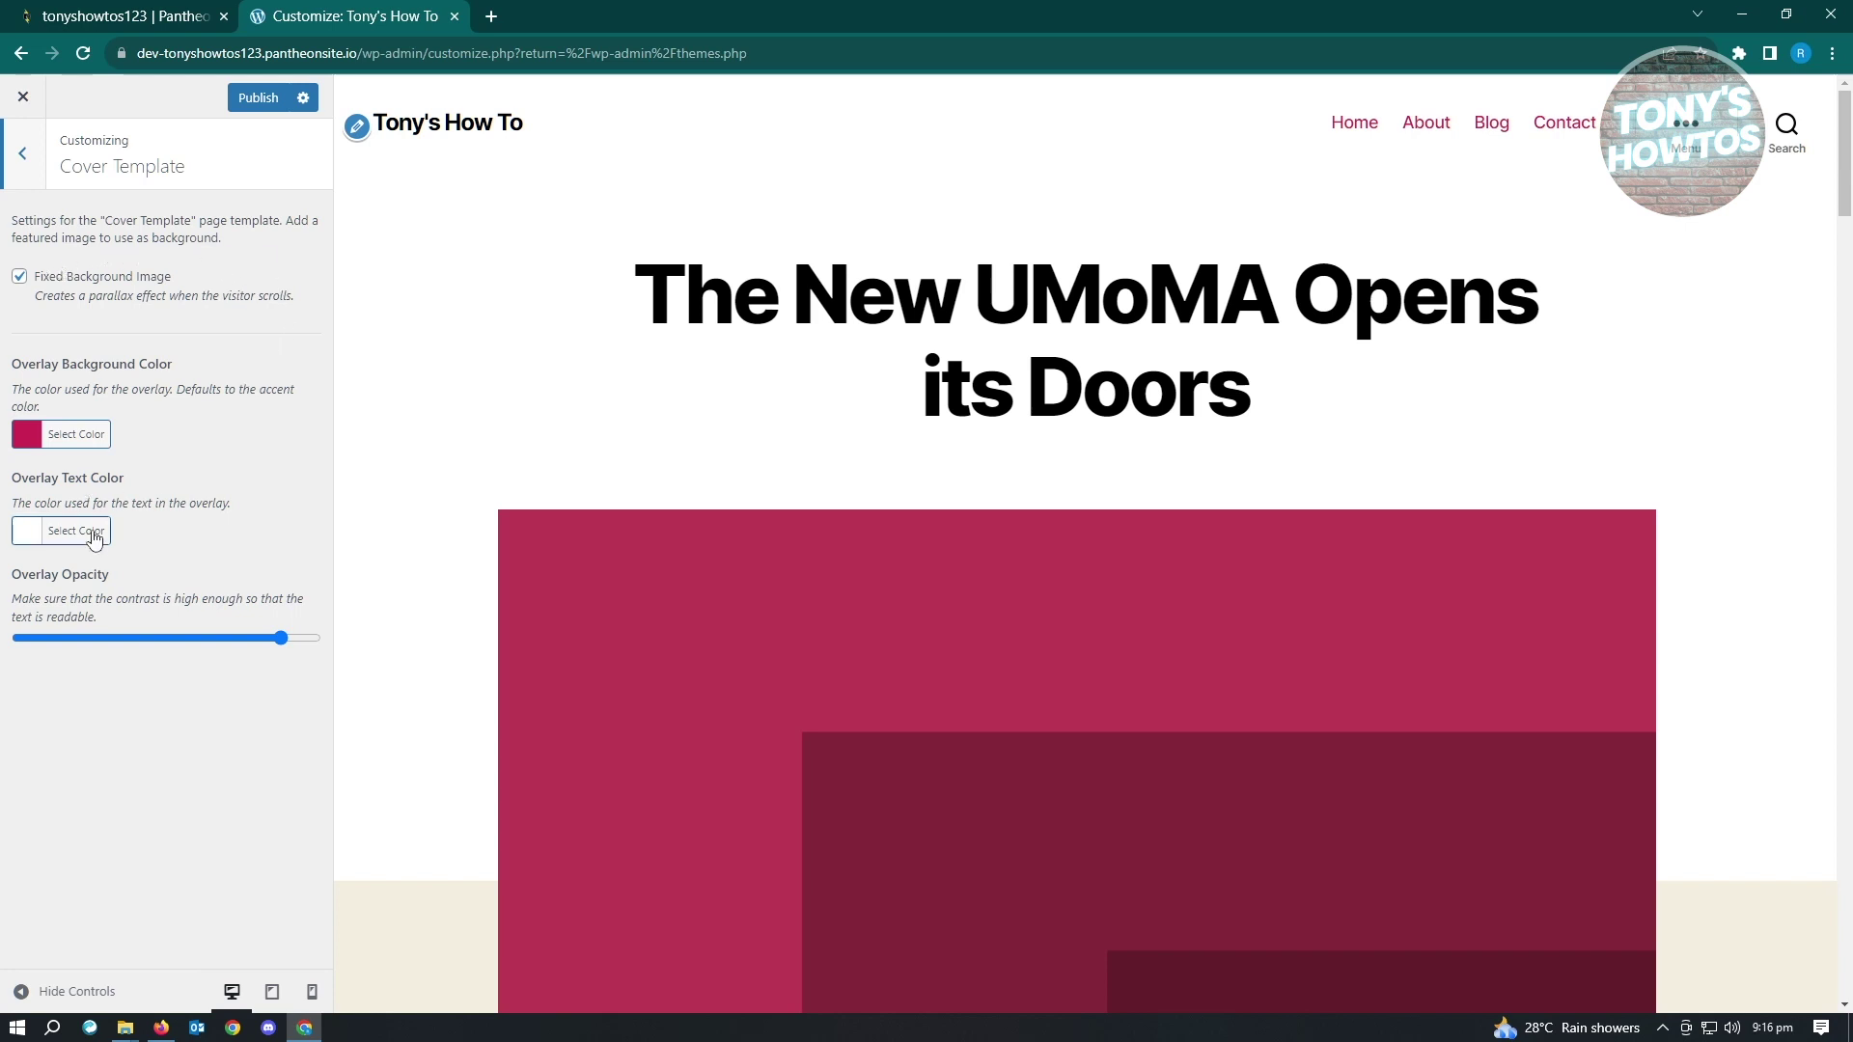
{"action": "left_click", "coordinate": [25, 154]}
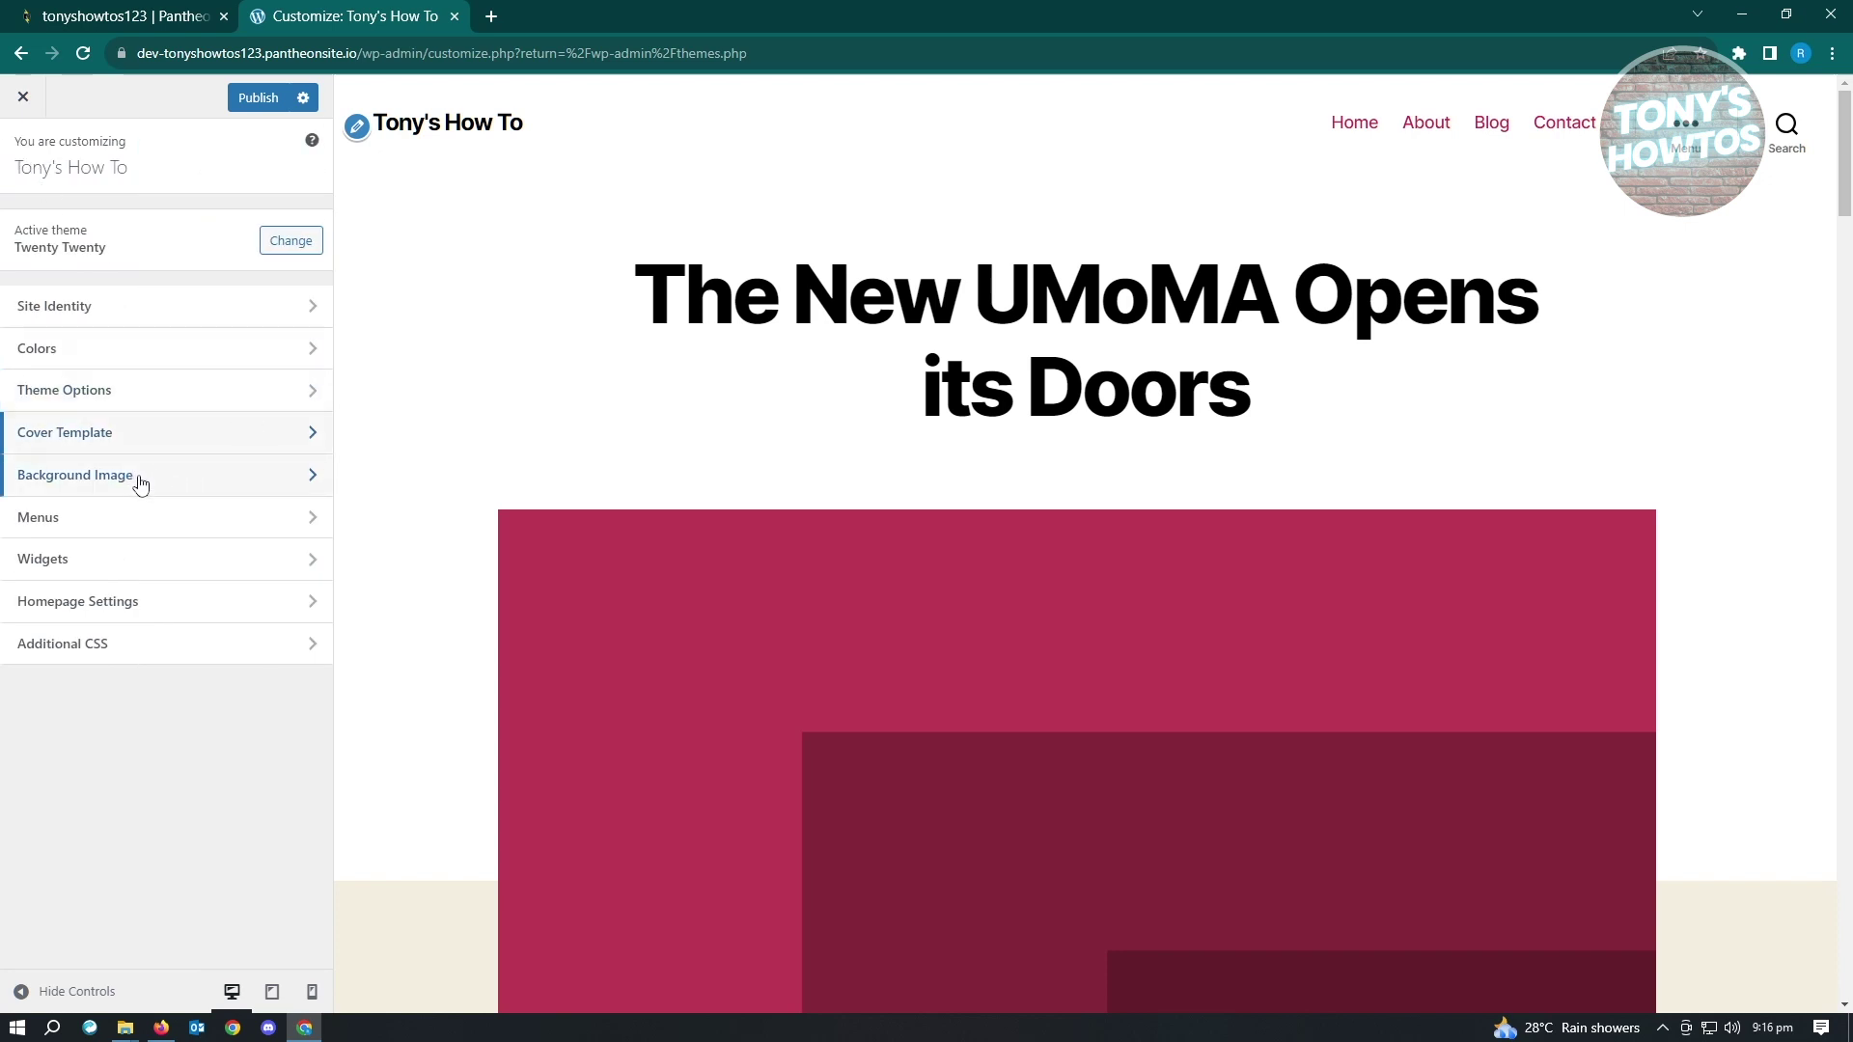
{"action": "left_click", "coordinate": [135, 566]}
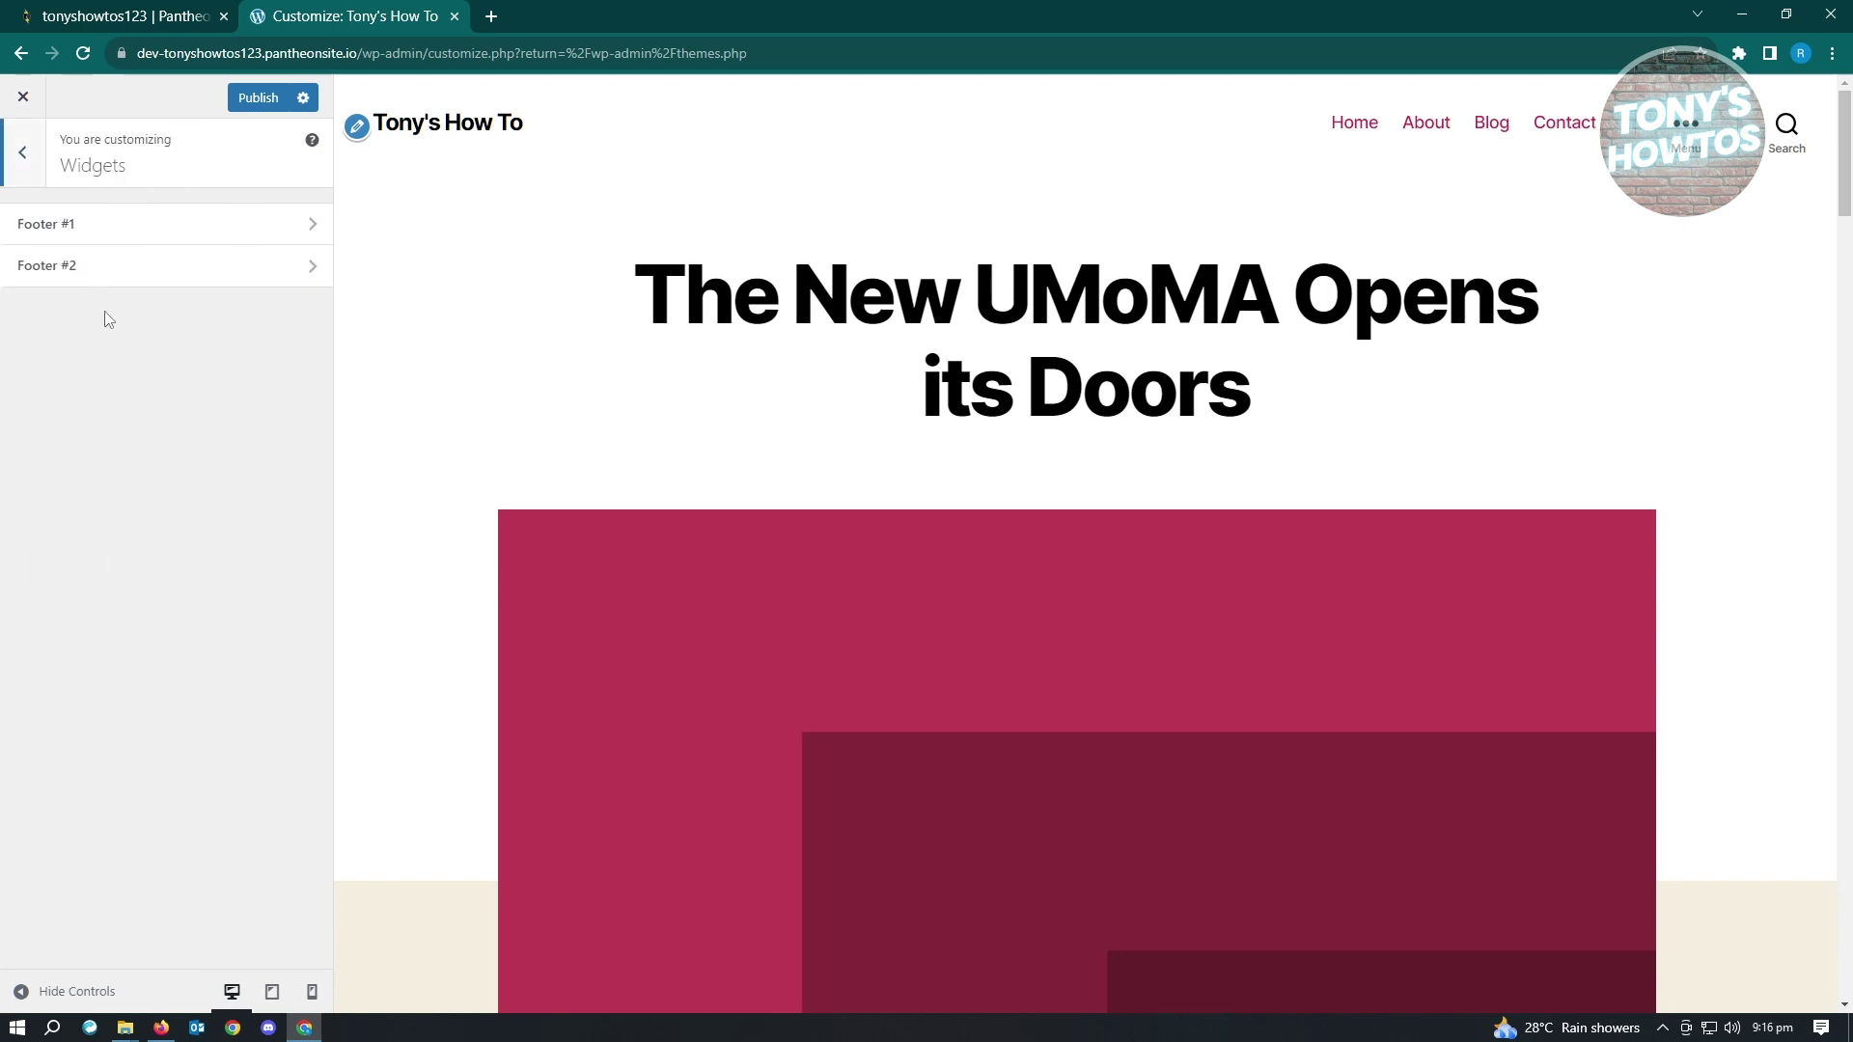
{"action": "left_click", "coordinate": [155, 230]}
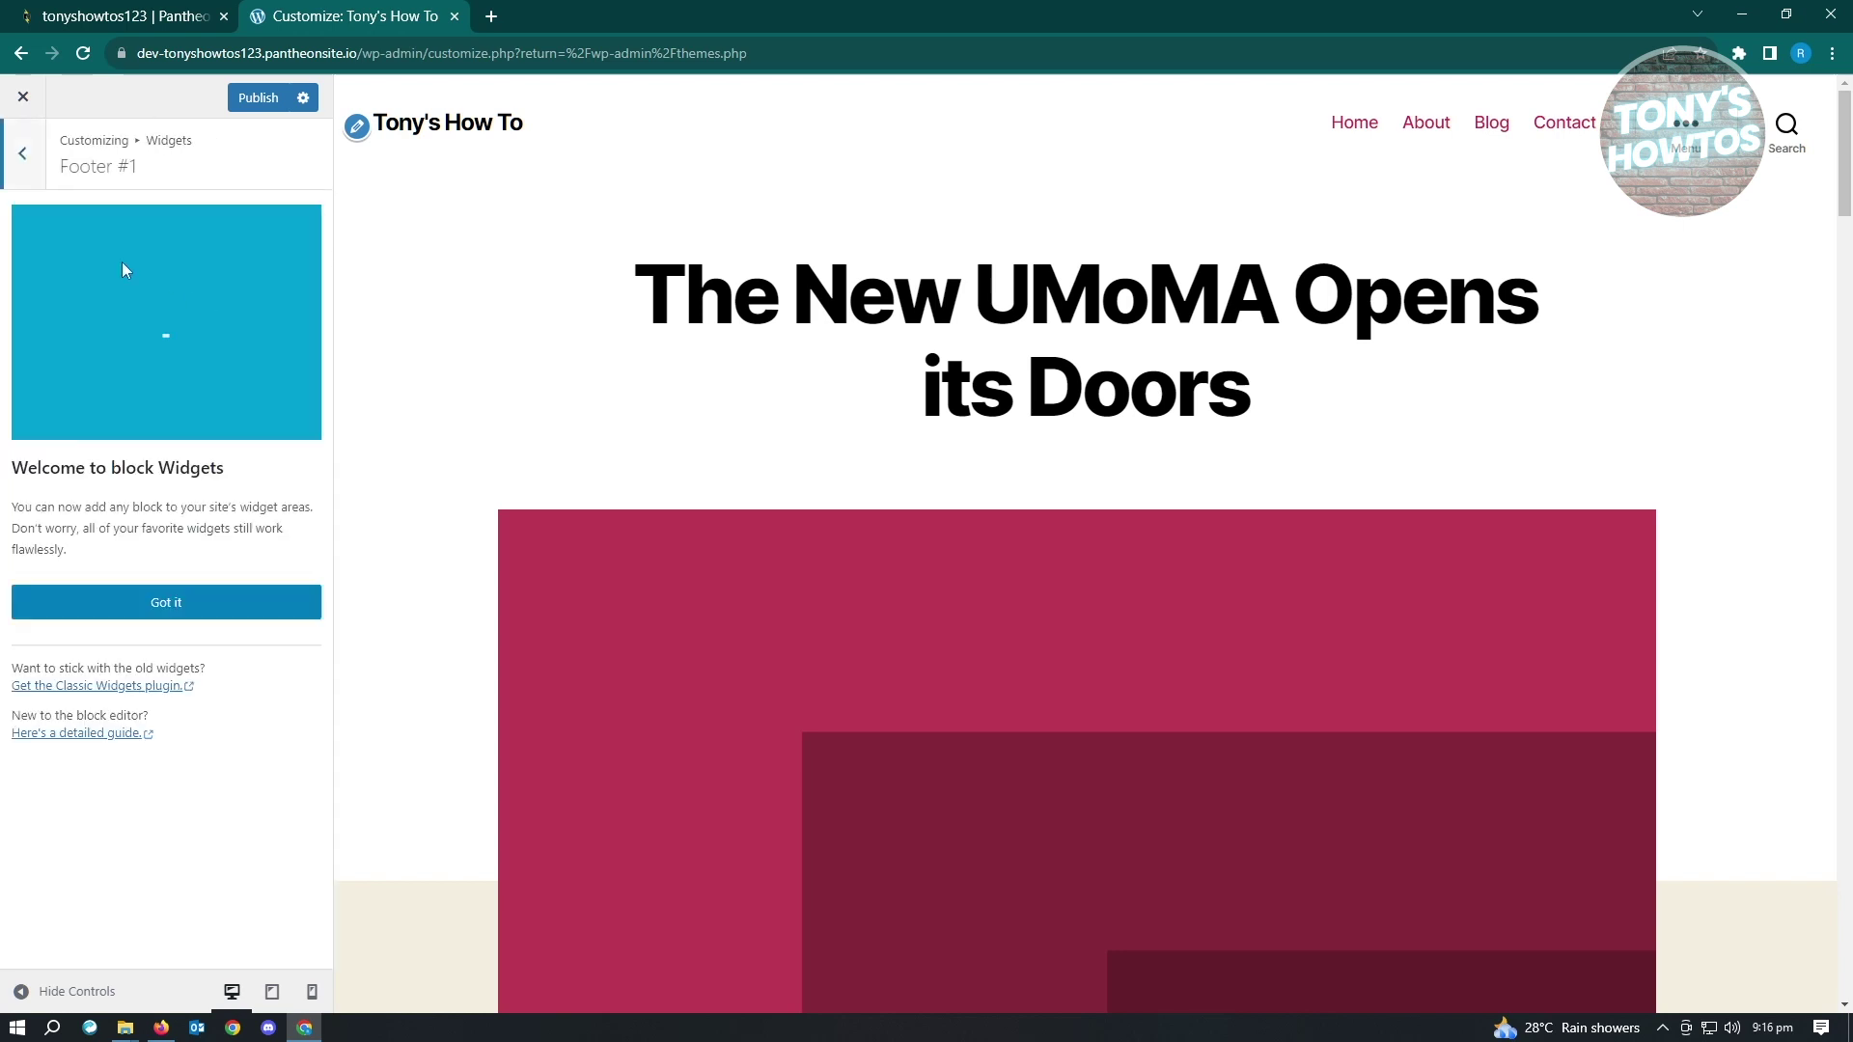
{"action": "left_click", "coordinate": [22, 153]}
{"action": "left_click", "coordinate": [125, 270]}
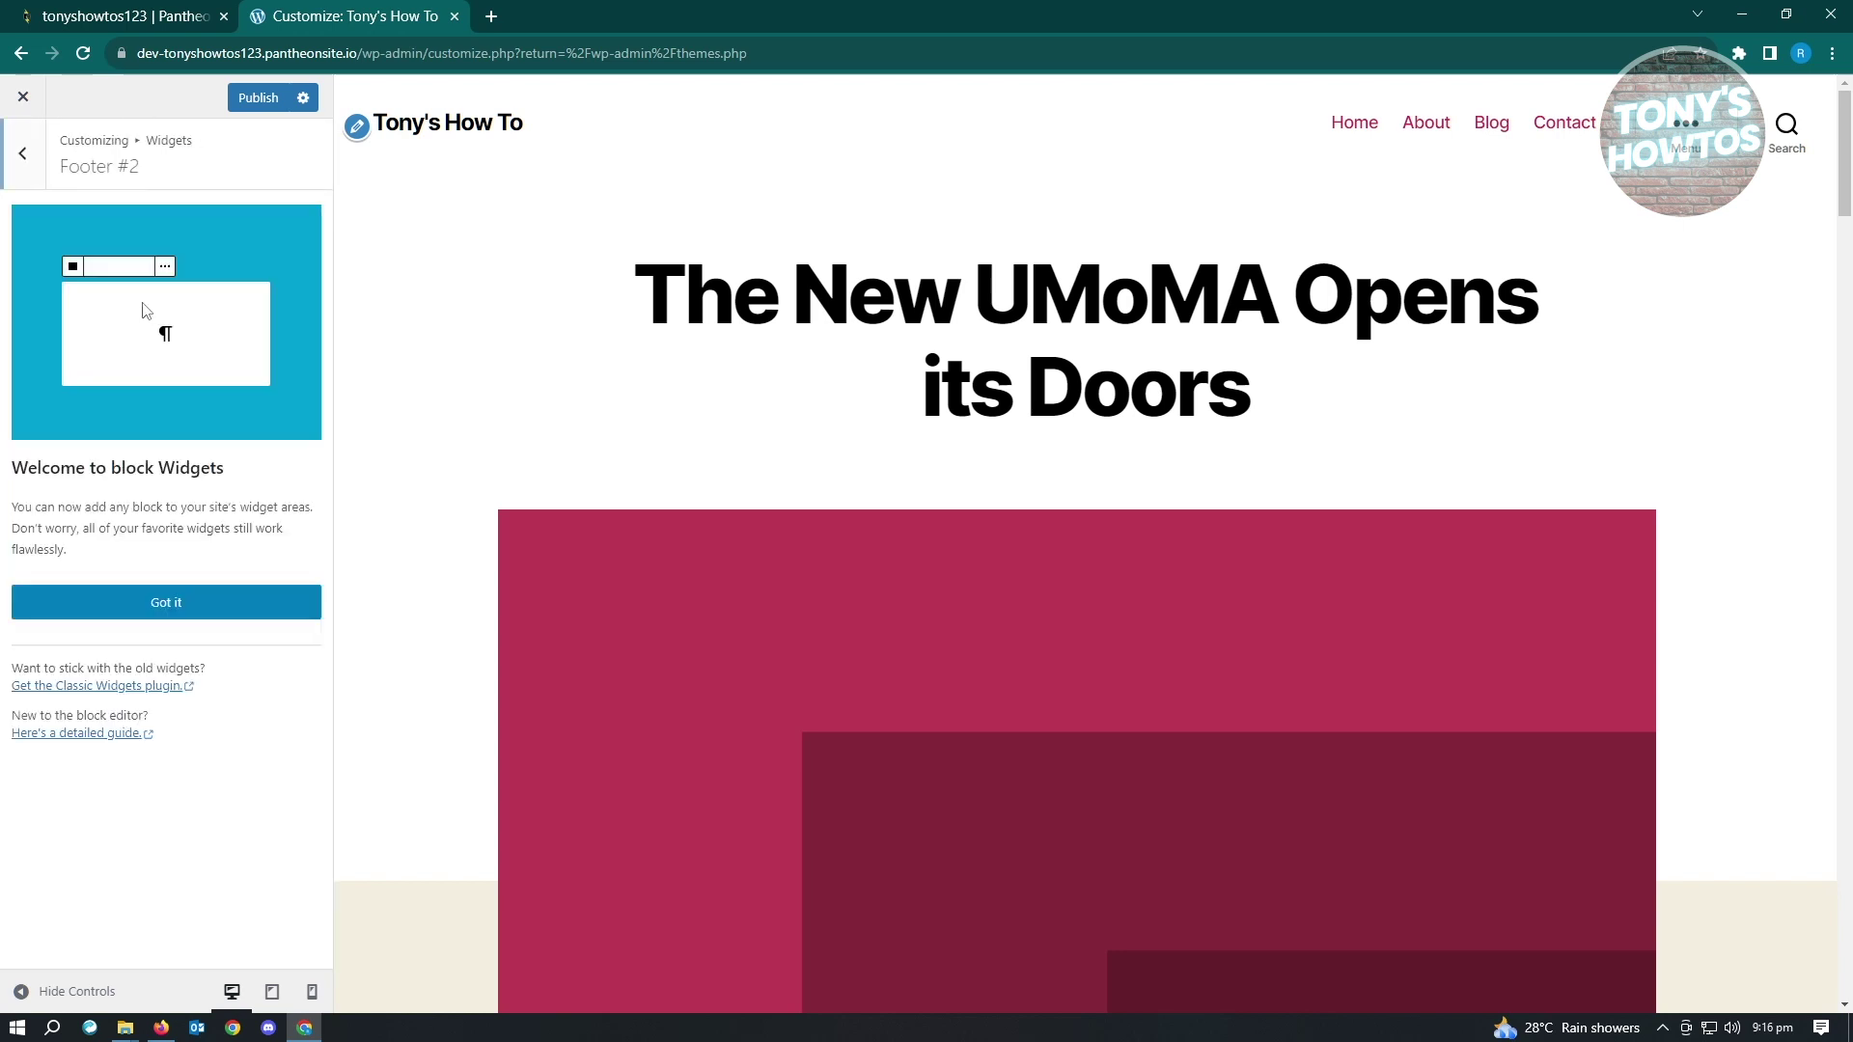
{"action": "left_click", "coordinate": [26, 153]}
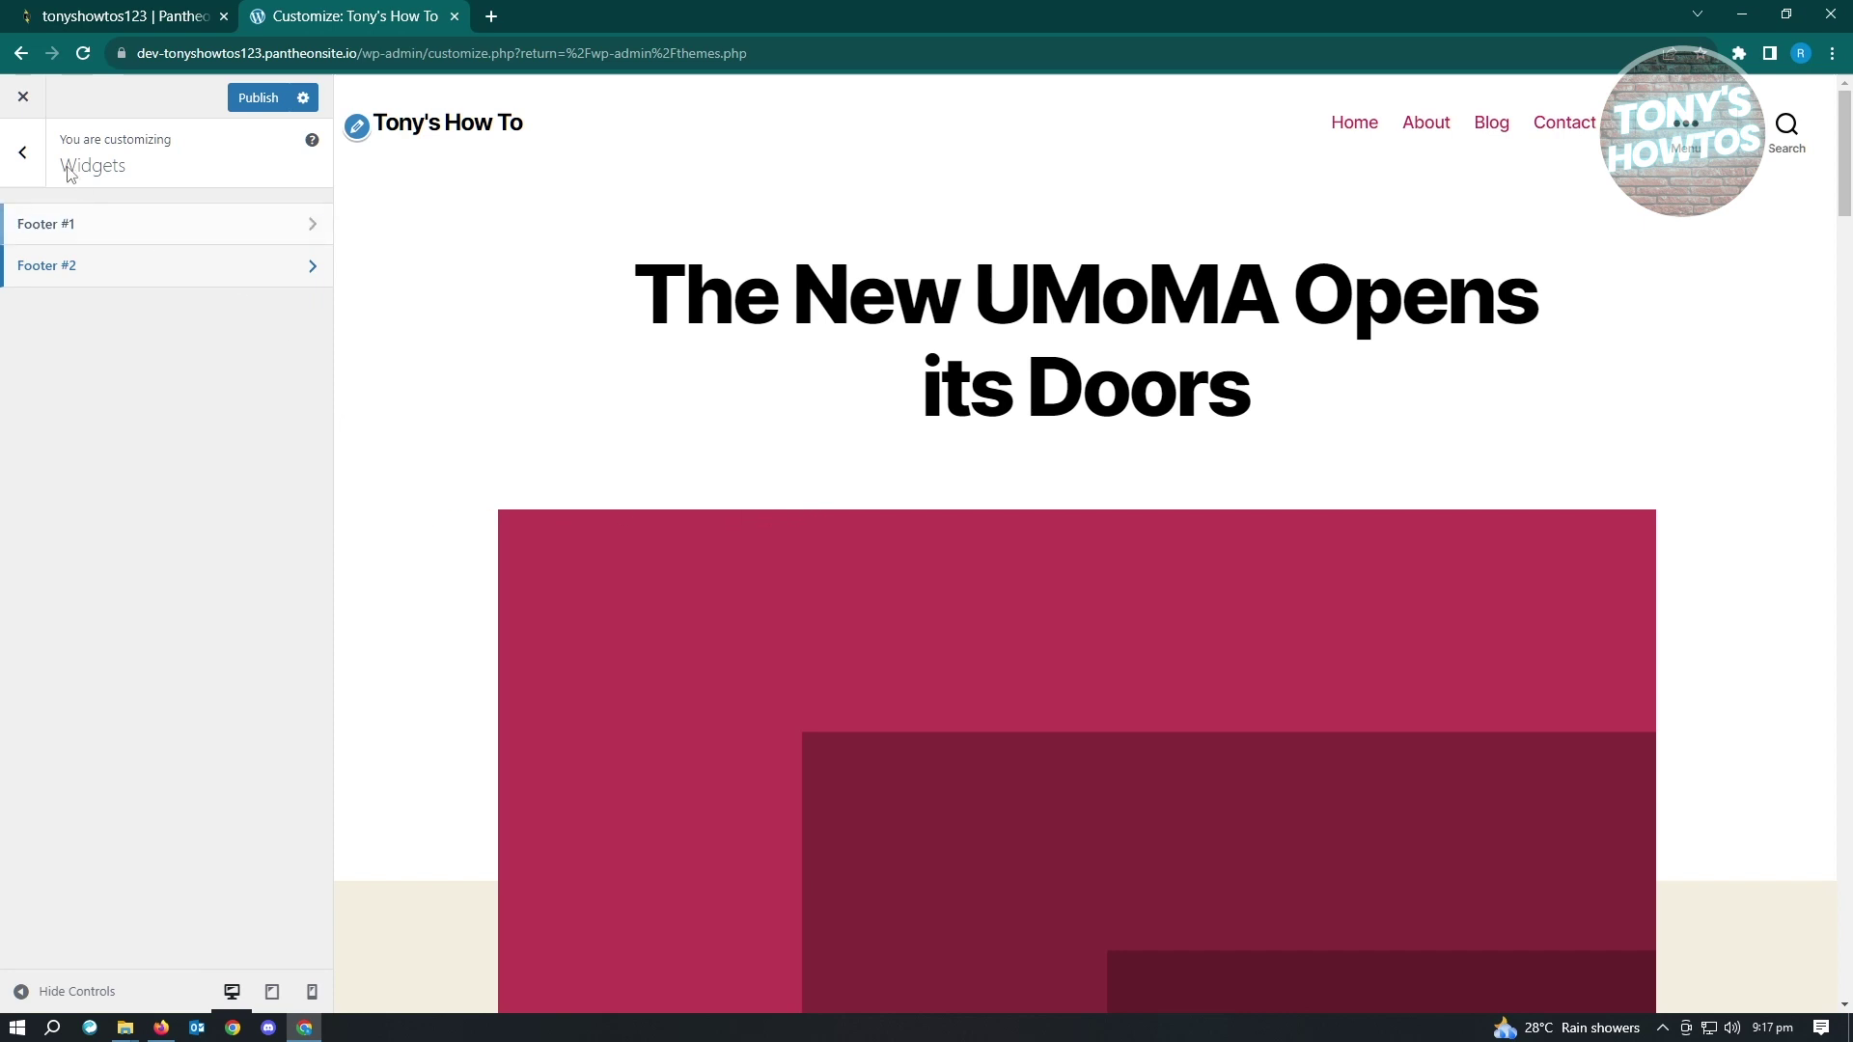
{"action": "left_click", "coordinate": [22, 154]}
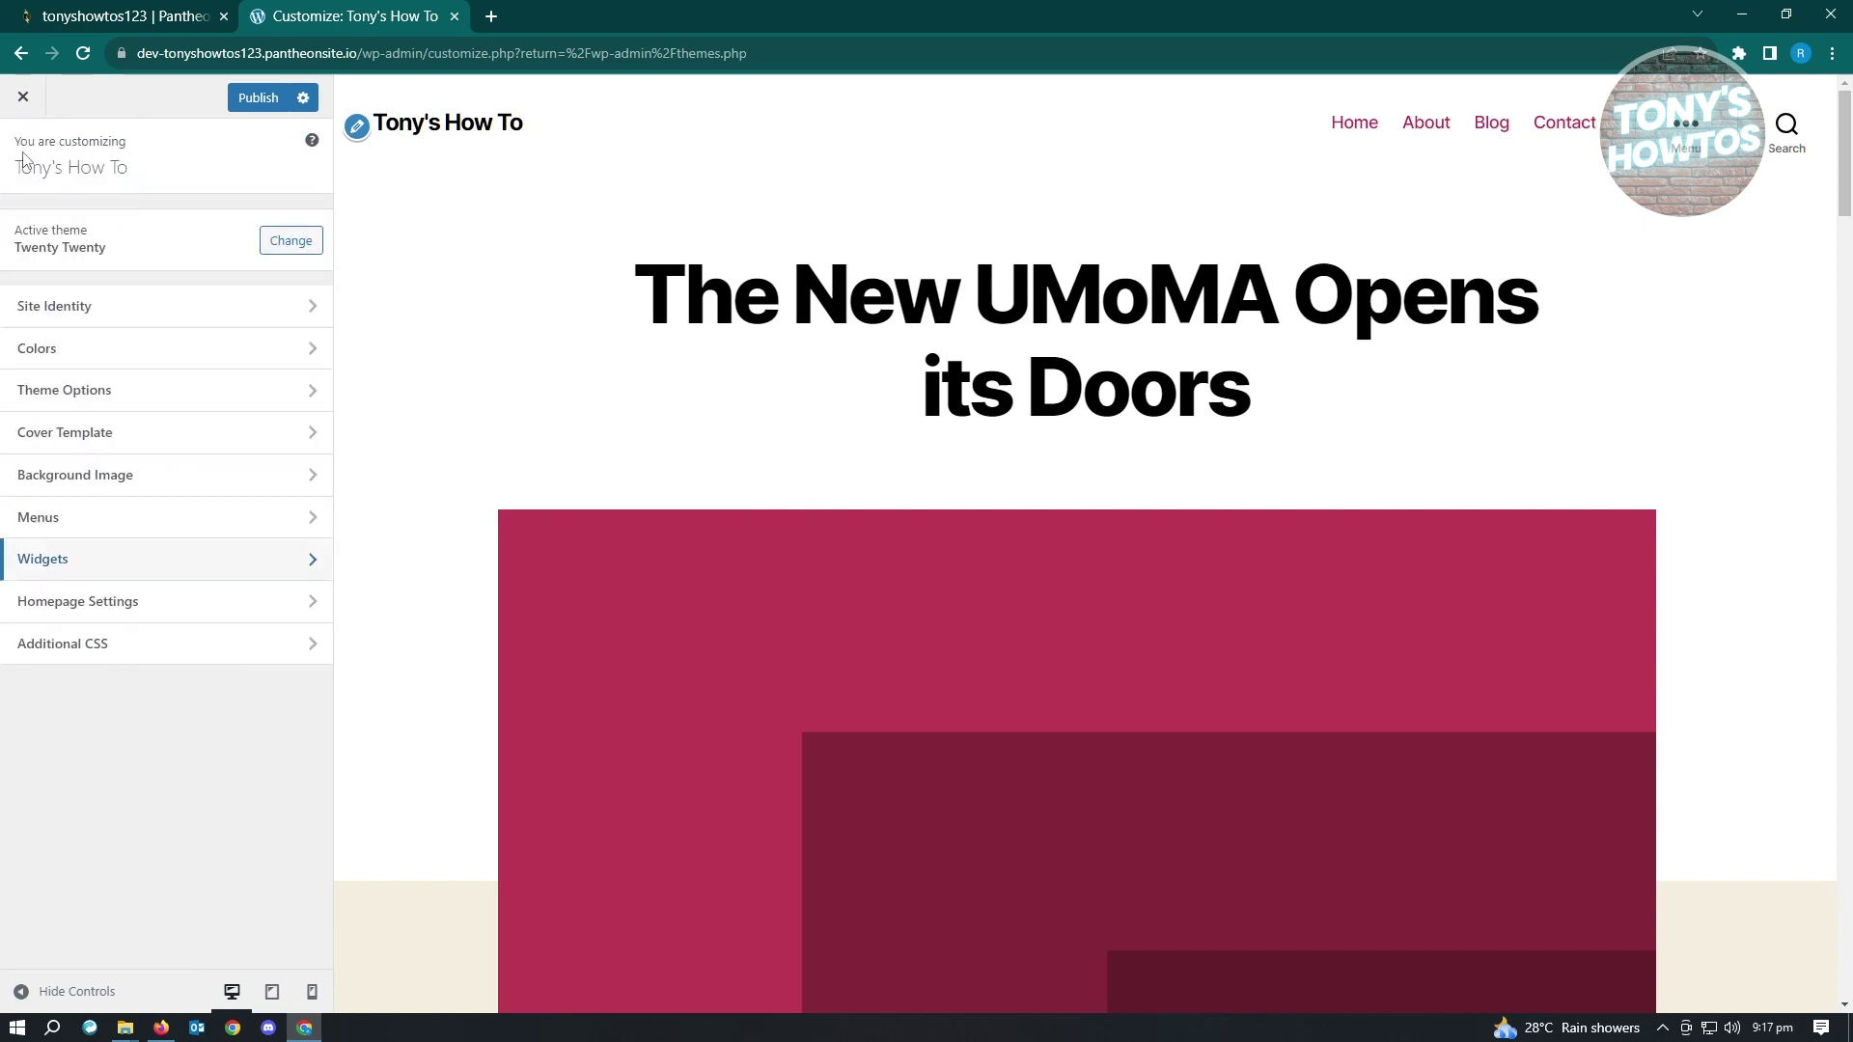
Step: Examine the Homepage Settings, including the latest posts and static page options and the pages available as homepage
{"action": "left_click", "coordinate": [107, 613]}
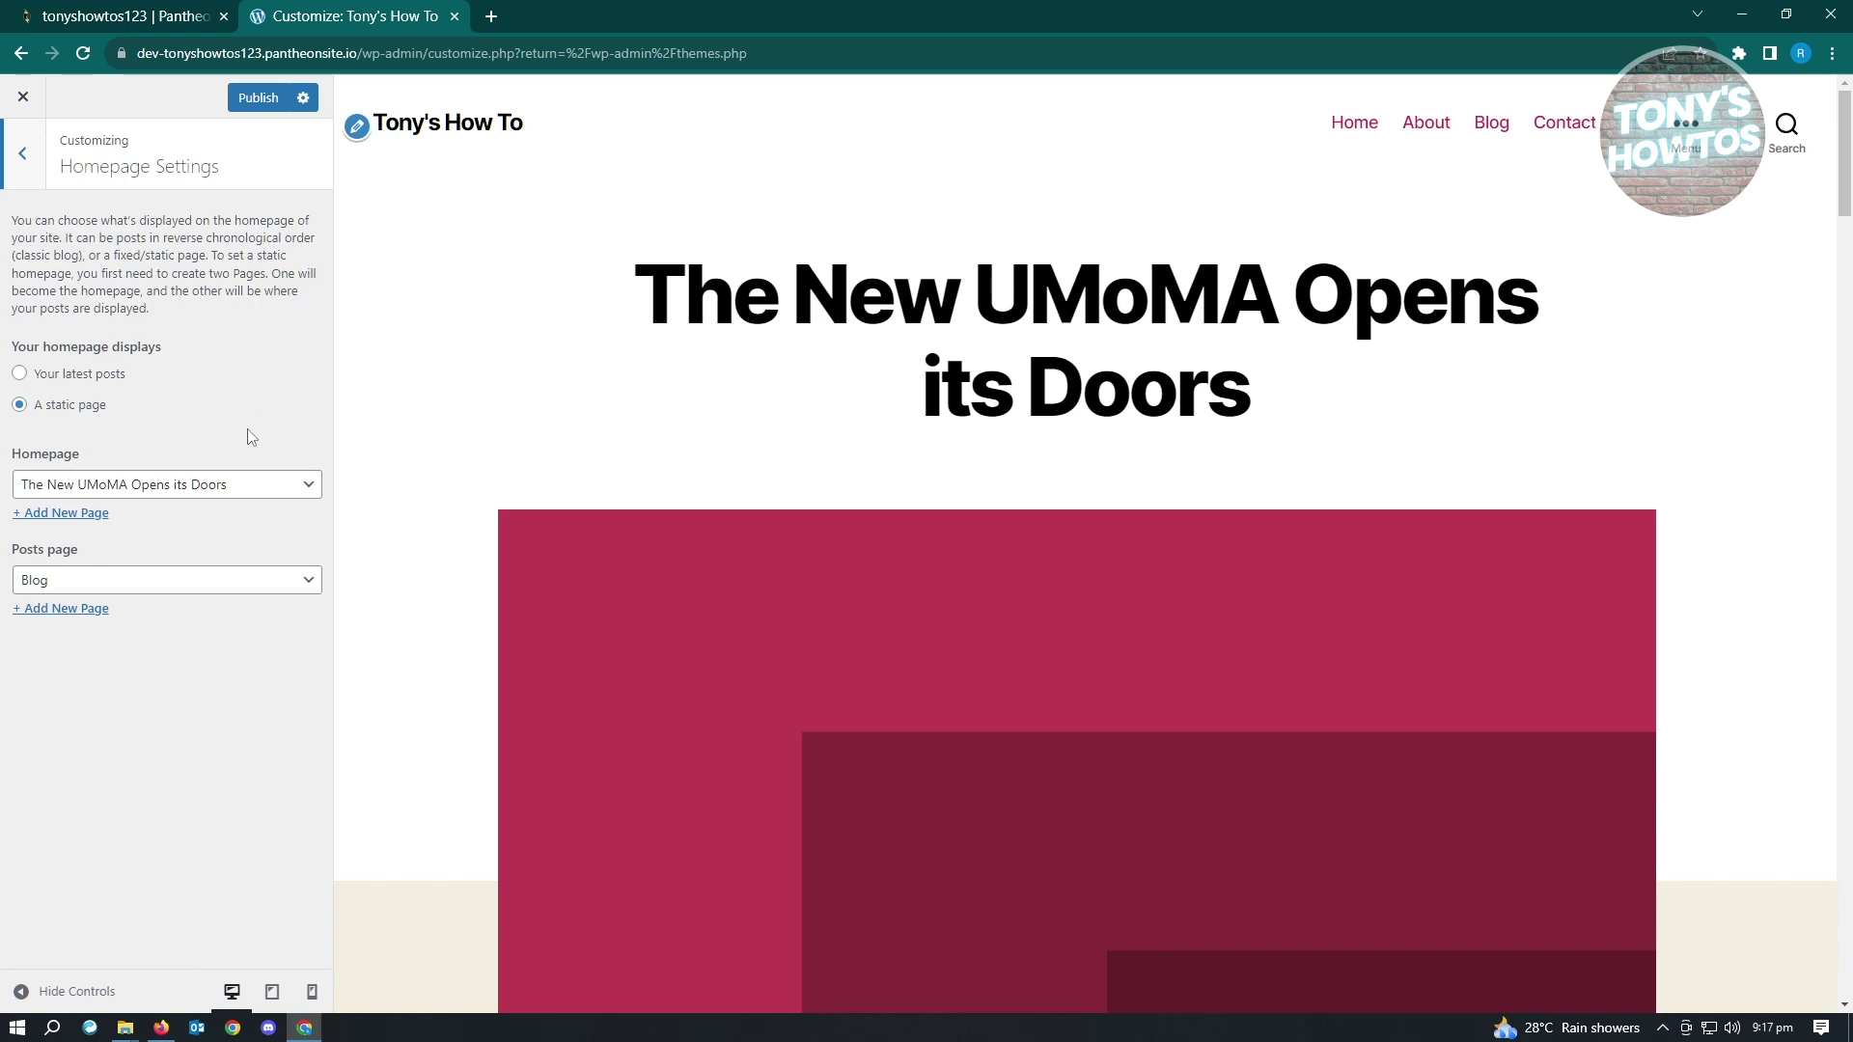
{"action": "mouse_move", "coordinate": [34, 406]}
{"action": "left_mouse_down"}
{"action": "mouse_move", "coordinate": [152, 420]}
{"action": "mouse_move", "coordinate": [33, 395]}
{"action": "left_mouse_up"}
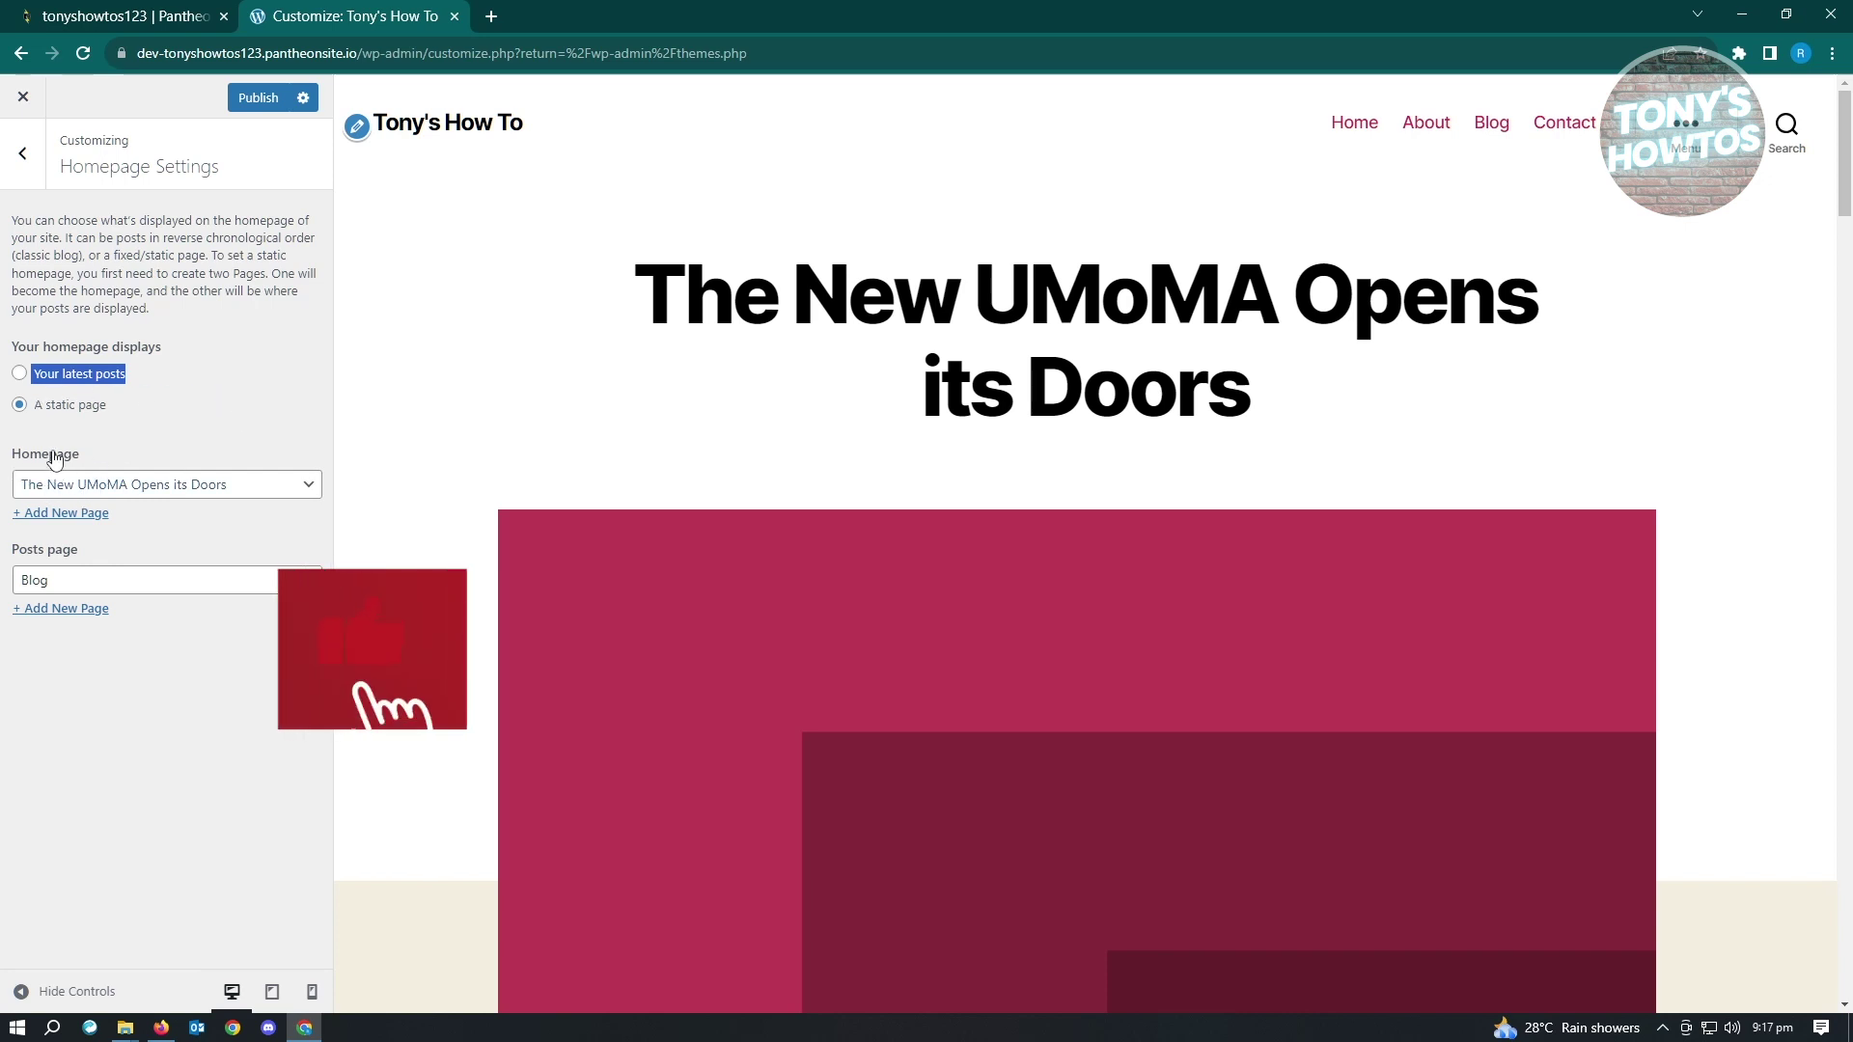
{"action": "left_click", "coordinate": [261, 486]}
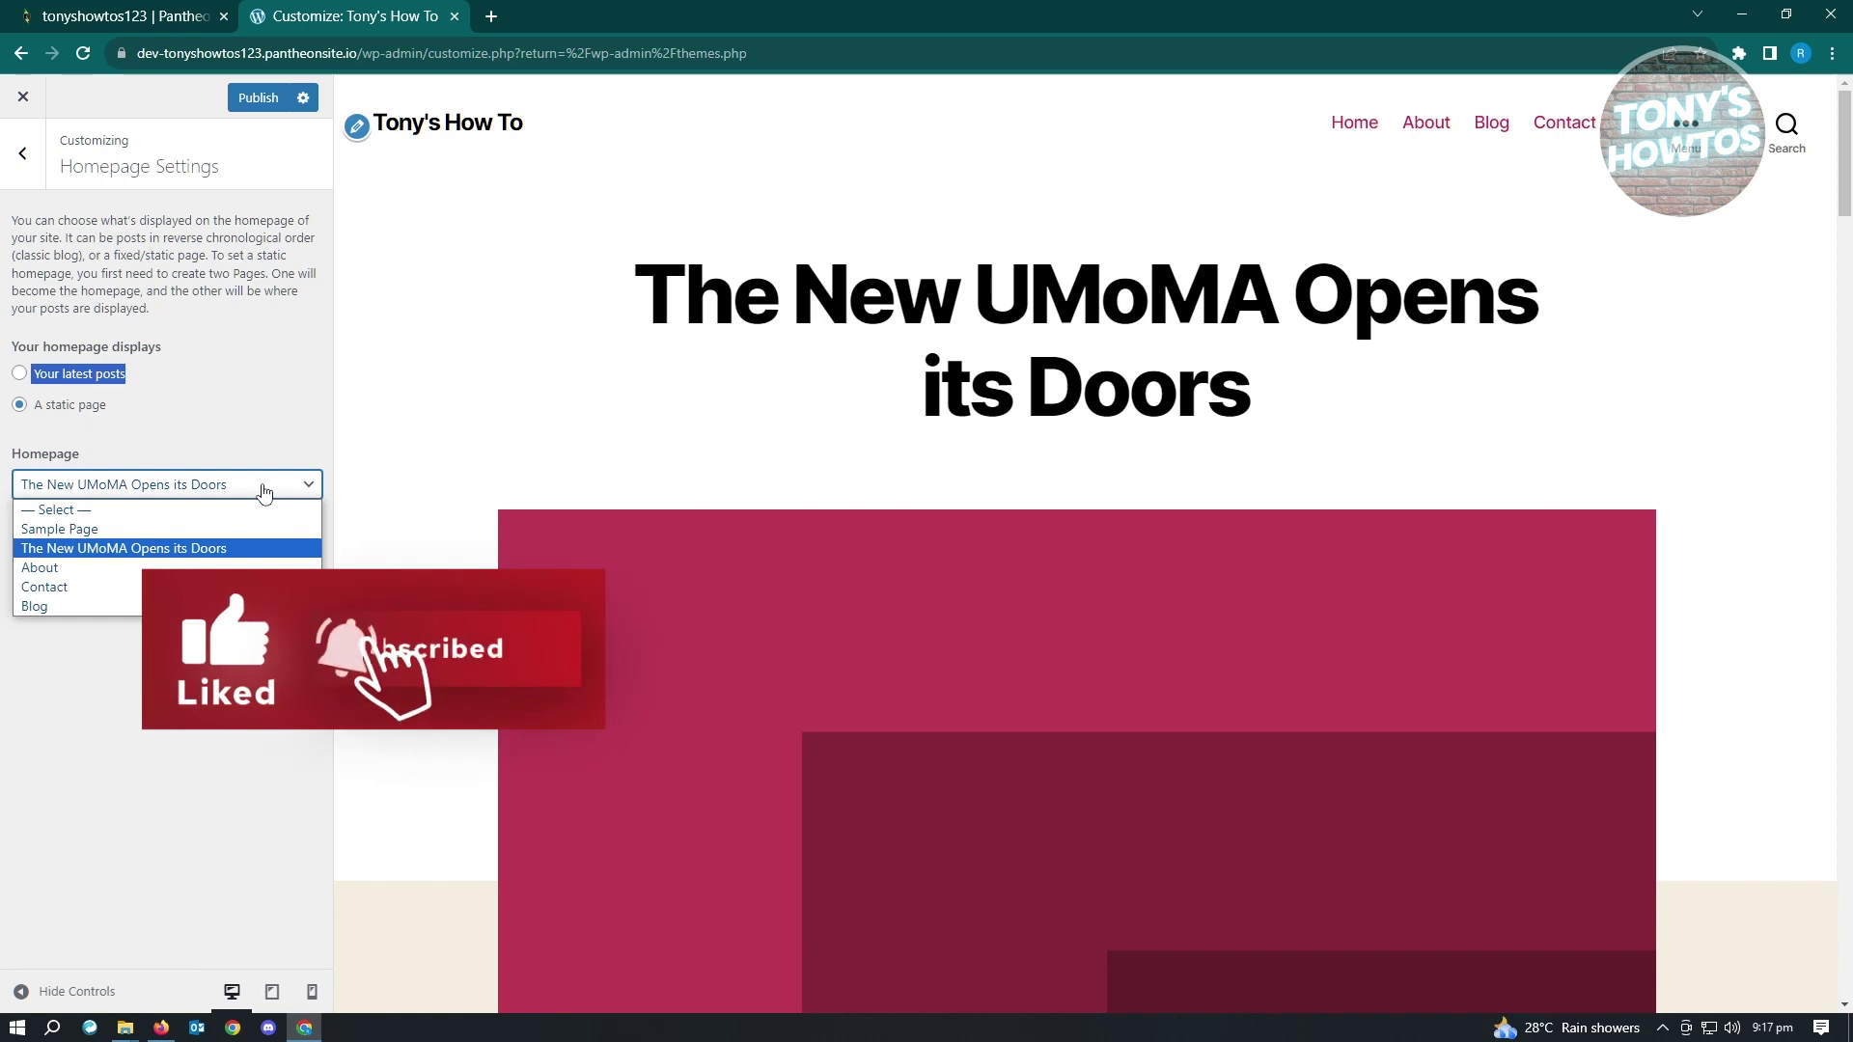
{"action": "left_click", "coordinate": [190, 769]}
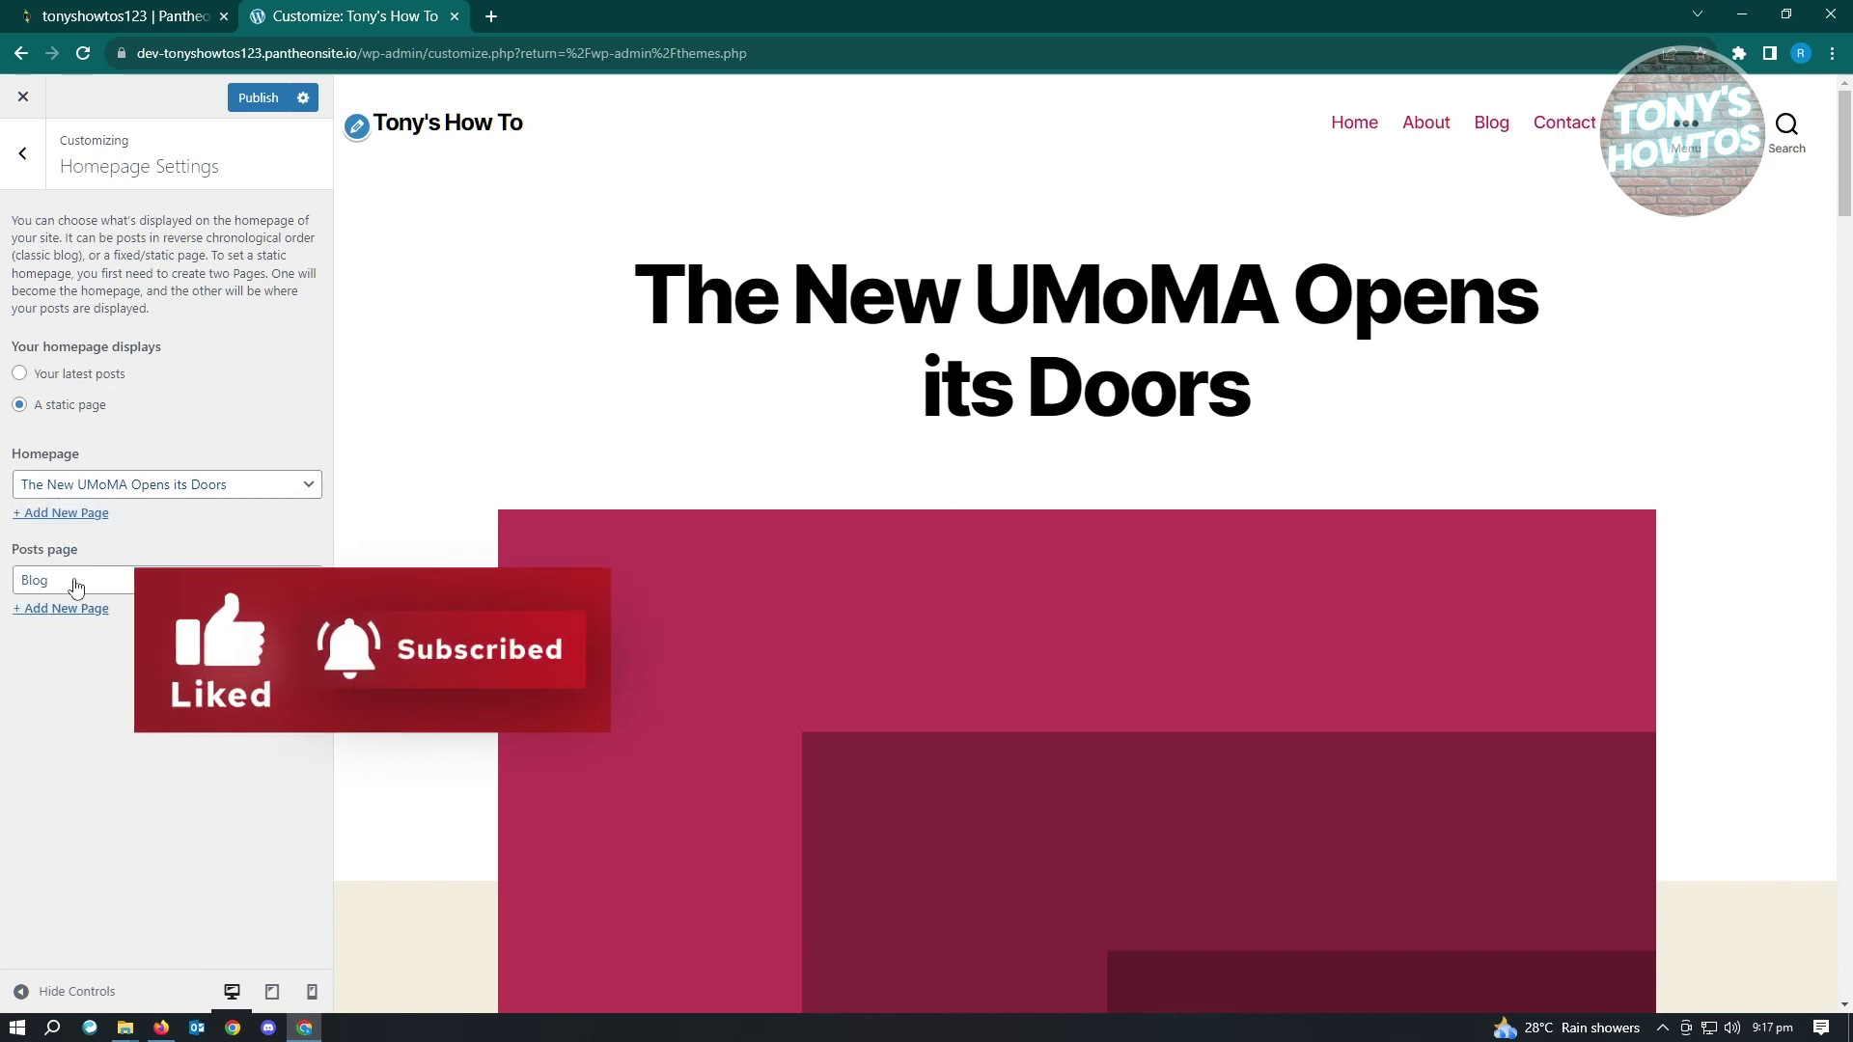
{"action": "left_click", "coordinate": [23, 153]}
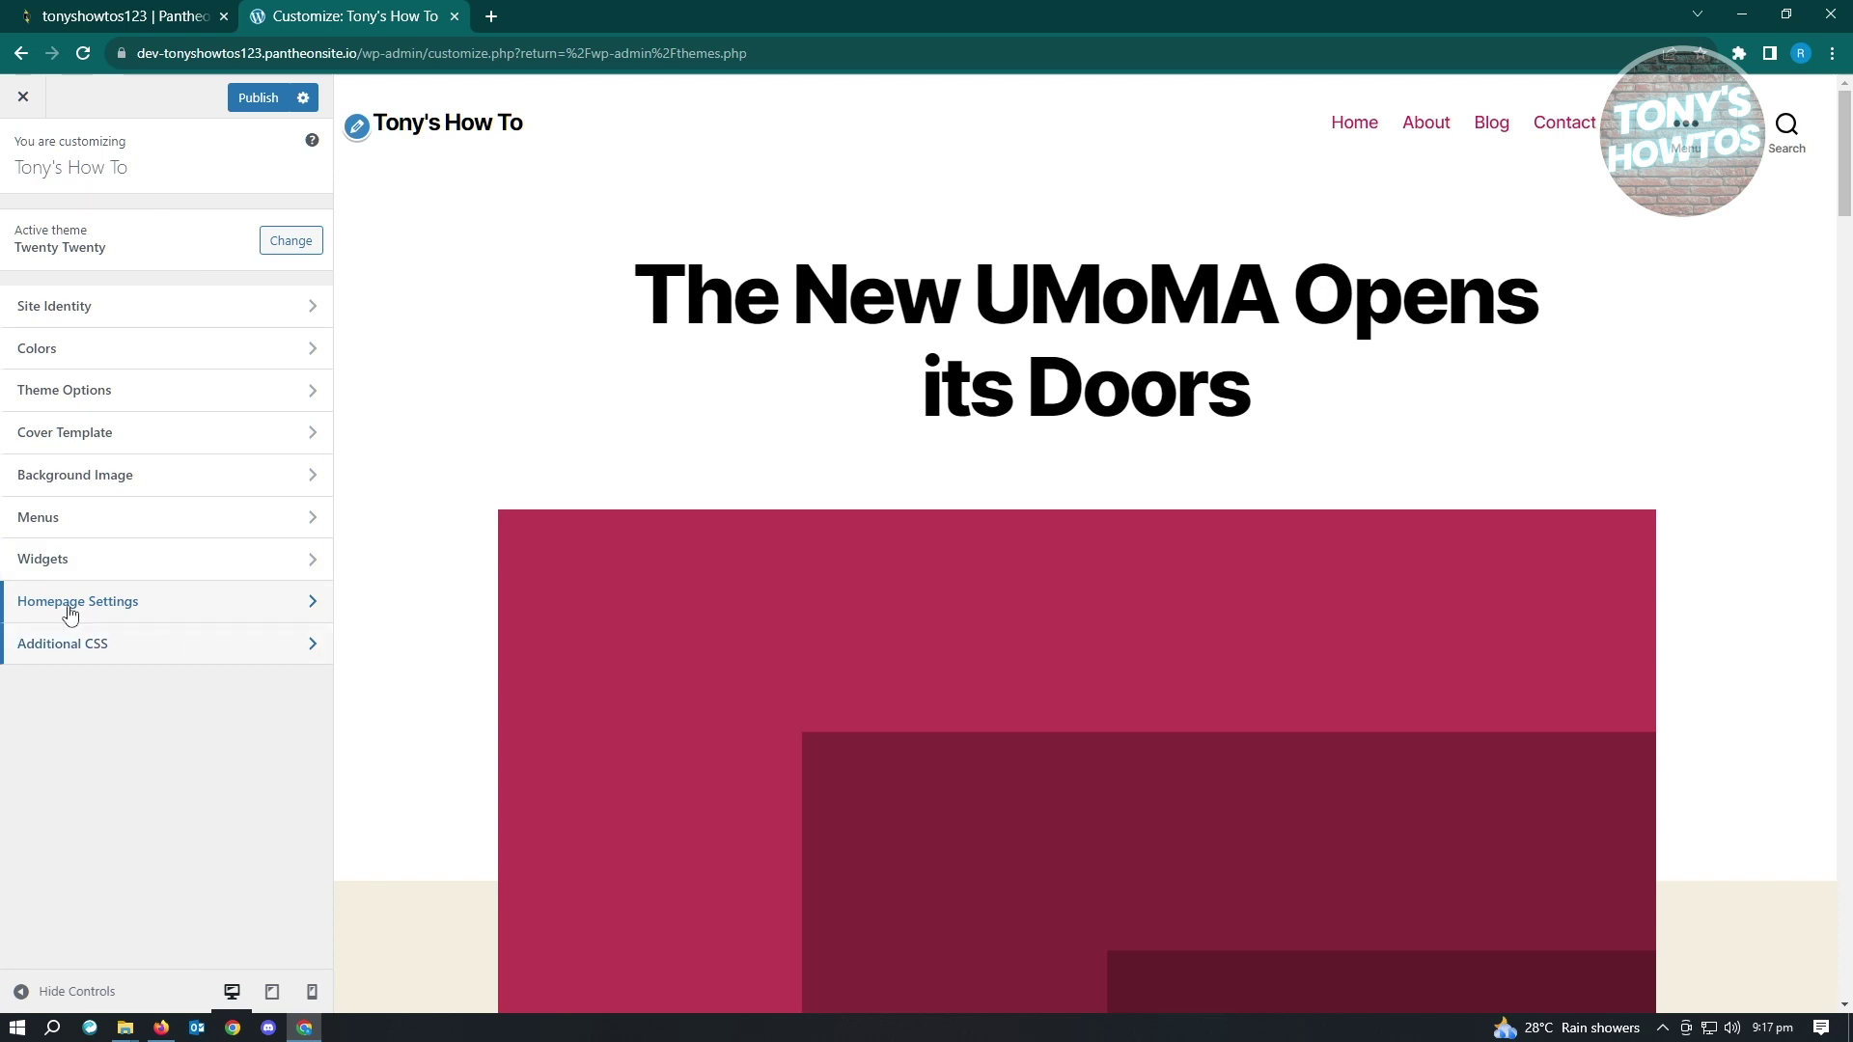
Step: Examine the Additional CSS editor and look over the homepage heading and content in the site preview
{"action": "left_click", "coordinate": [124, 646]}
{"action": "left_click", "coordinate": [203, 584]}
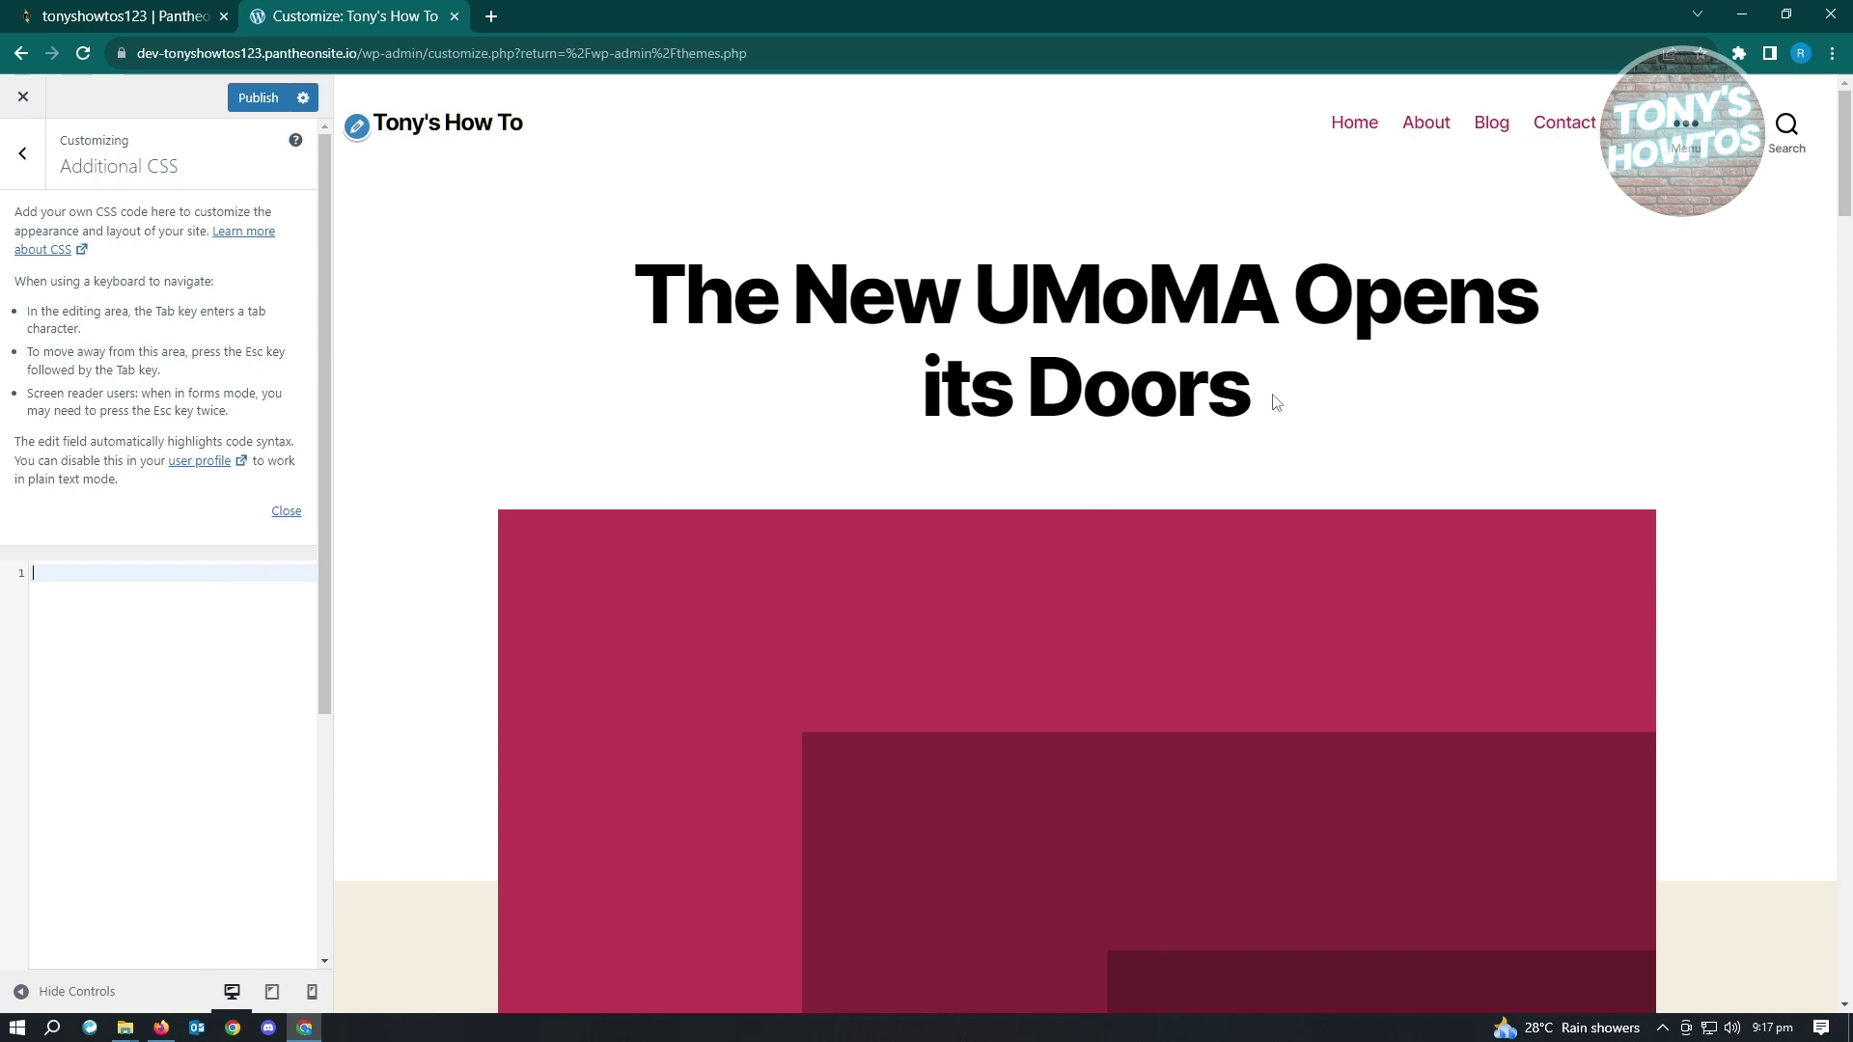
{"action": "left_click_drag", "start_coordinate": [1255, 413], "coordinate": [634, 297]}
{"action": "left_click", "coordinate": [643, 403]}
{"action": "scroll", "coordinate": [753, 599], "scroll_direction": "down", "scroll_amount": 6}
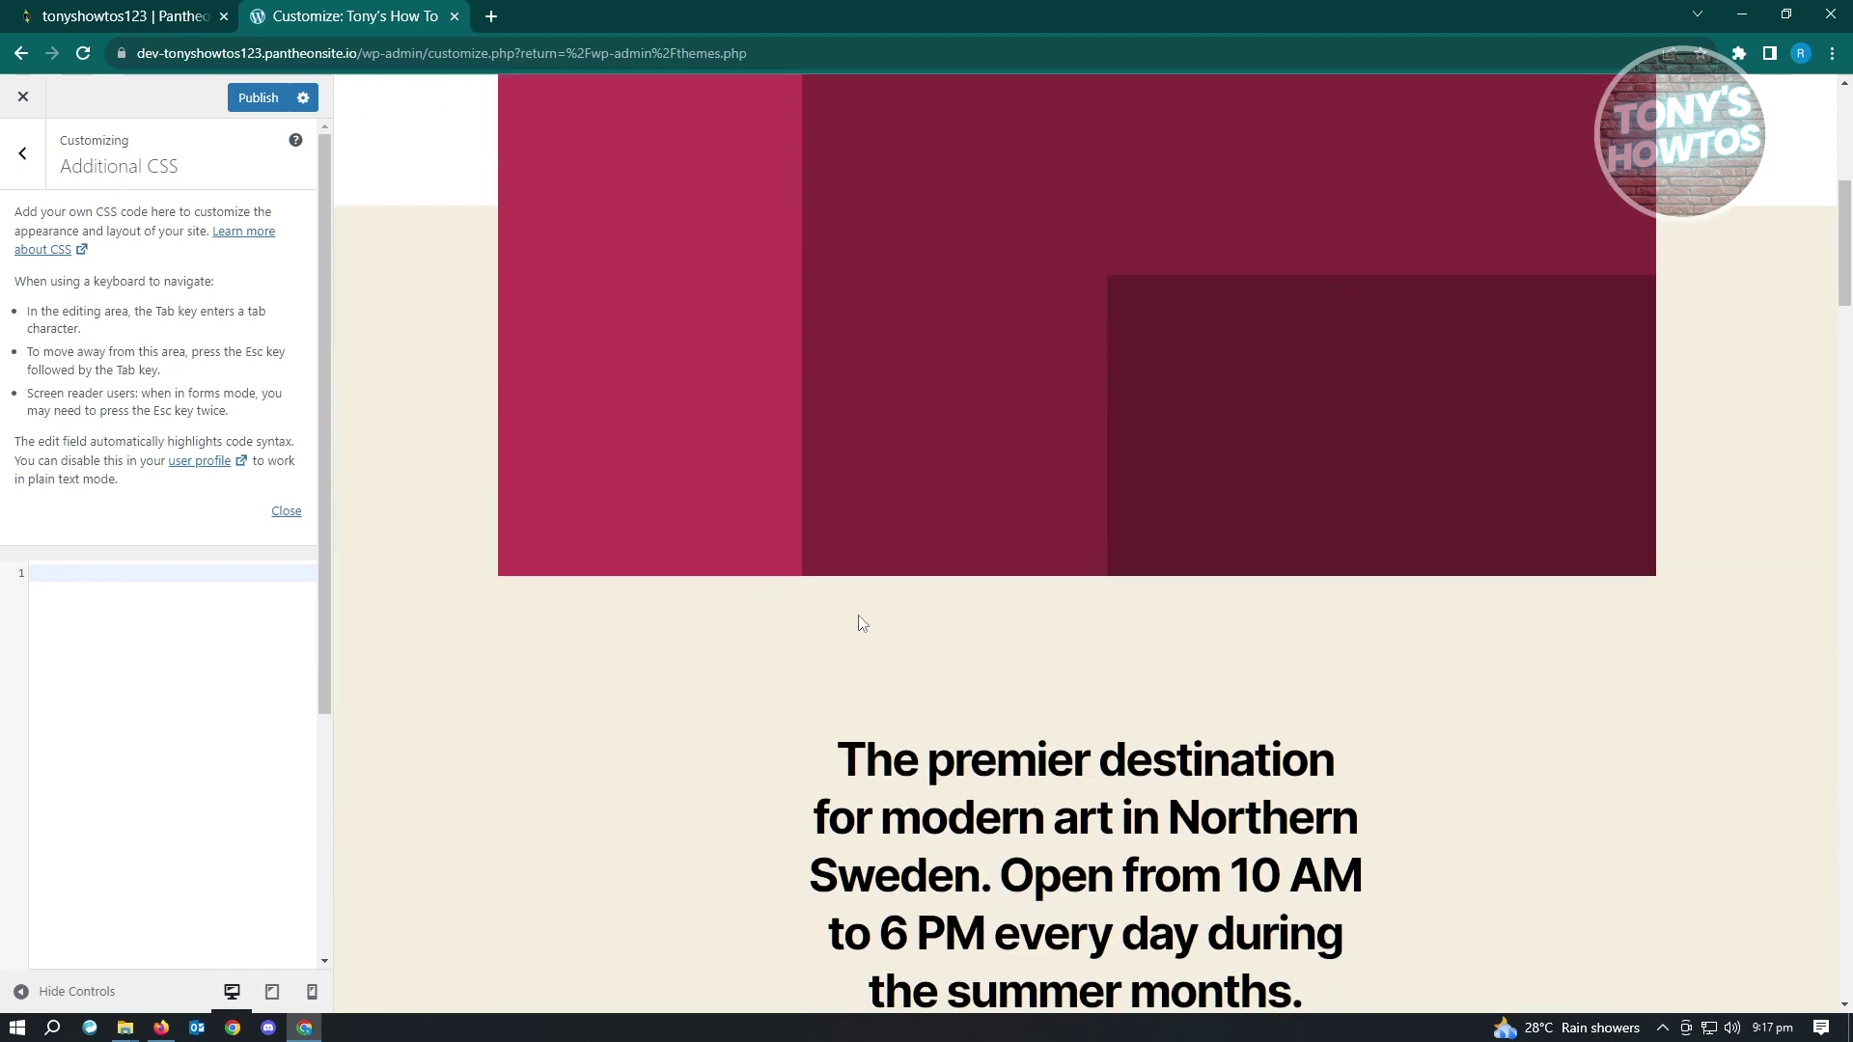
{"action": "scroll", "coordinate": [807, 678], "scroll_direction": "down", "scroll_amount": 5}
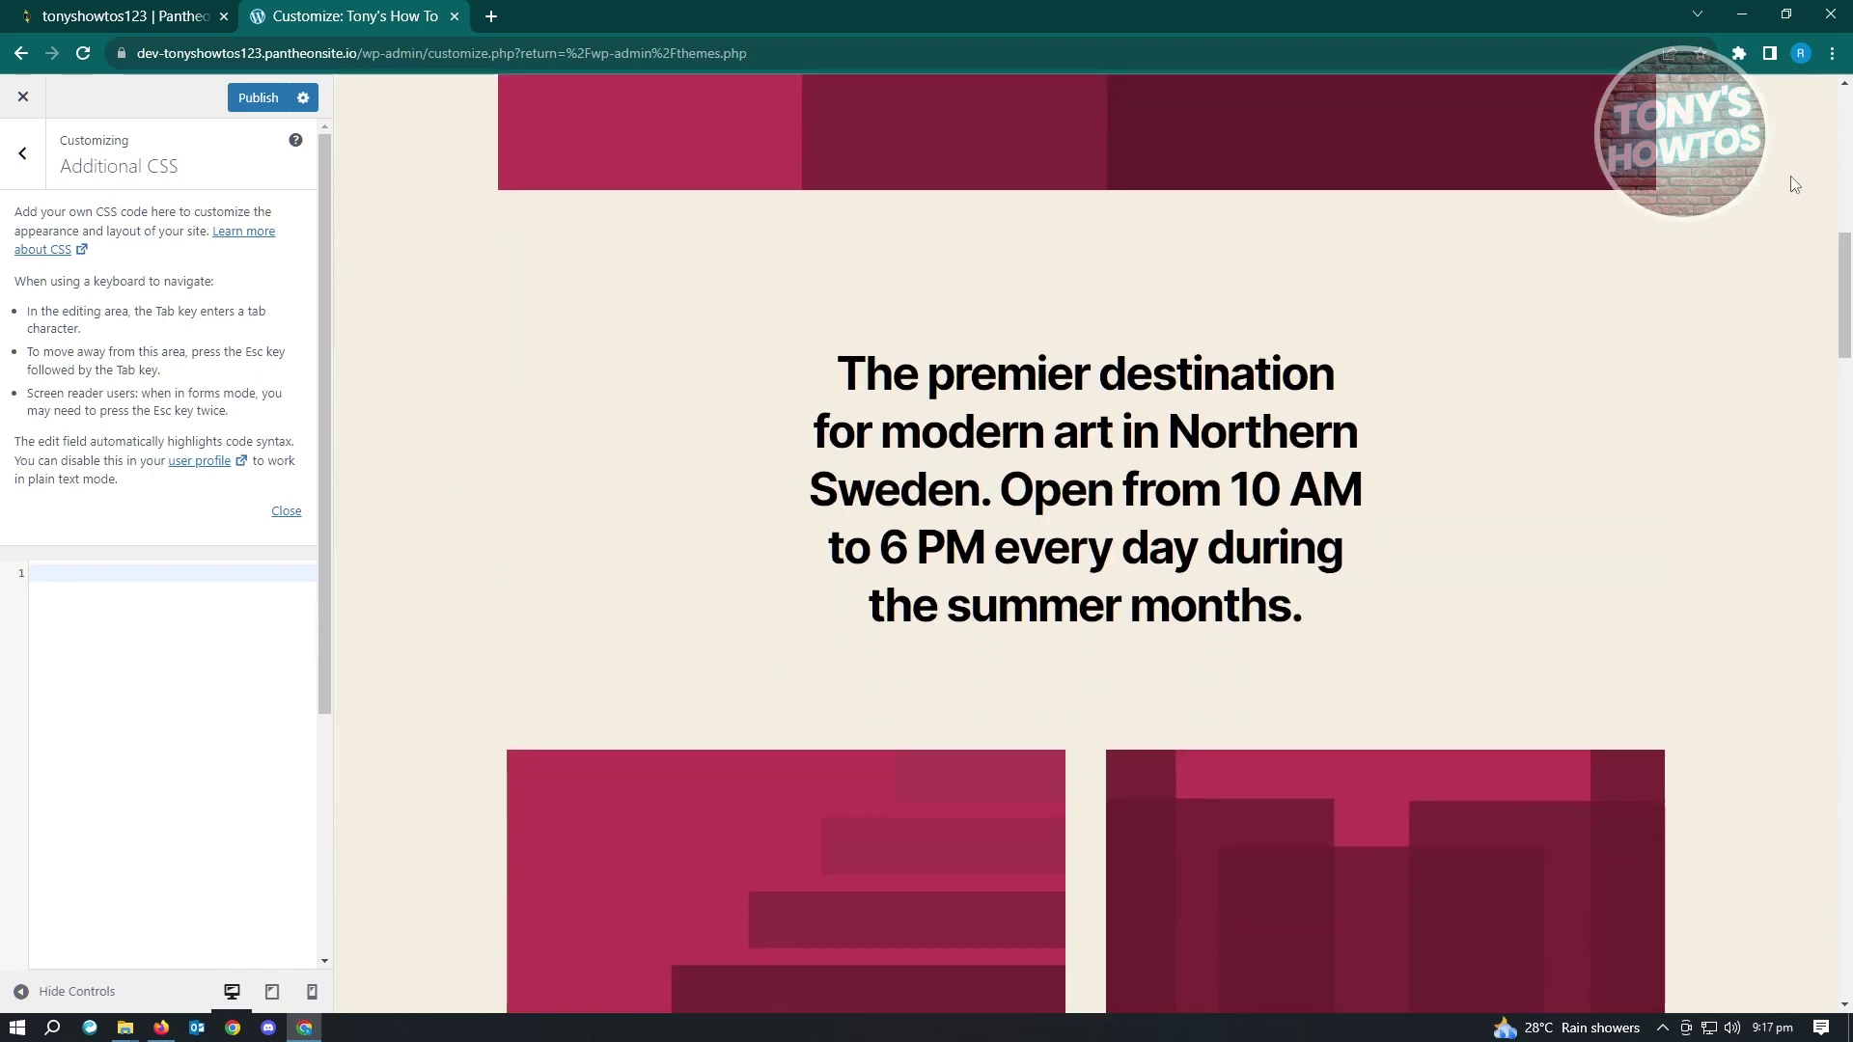
{"action": "scroll", "coordinate": [1787, 492], "scroll_direction": "up", "scroll_amount": 4}
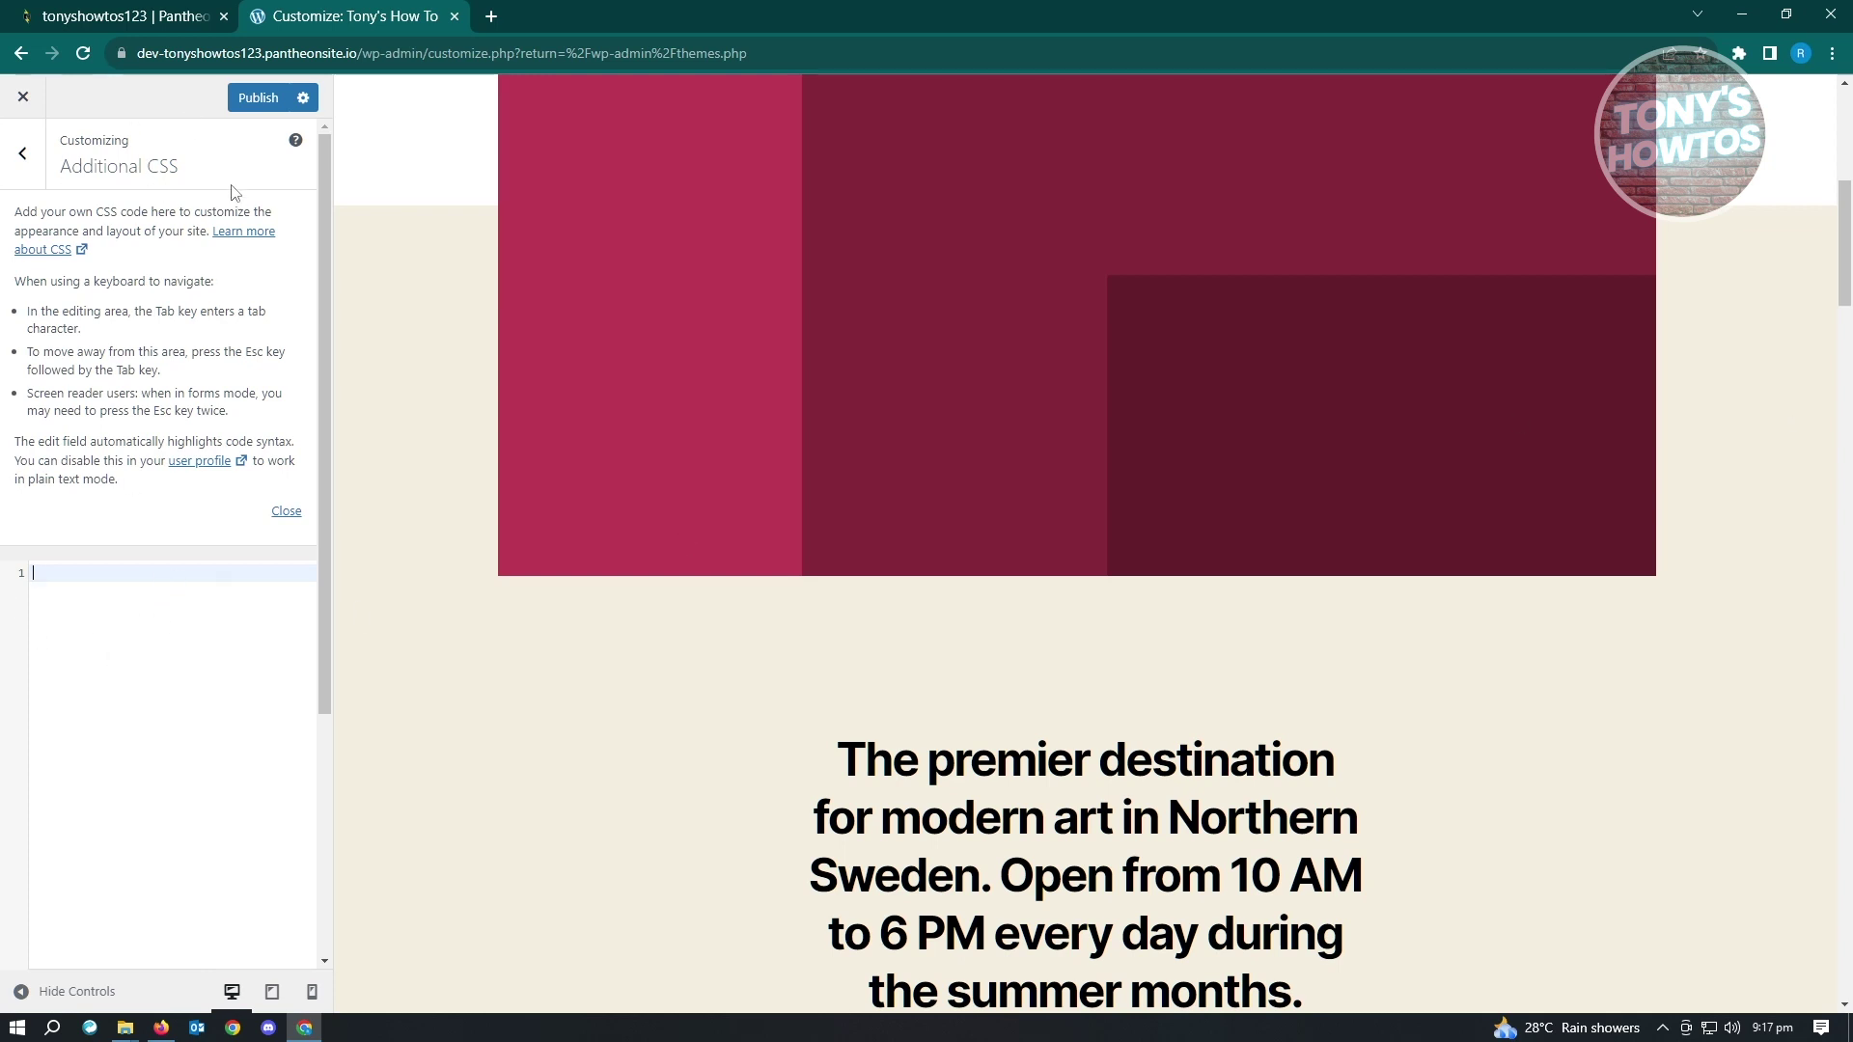
{"action": "left_click", "coordinate": [31, 175]}
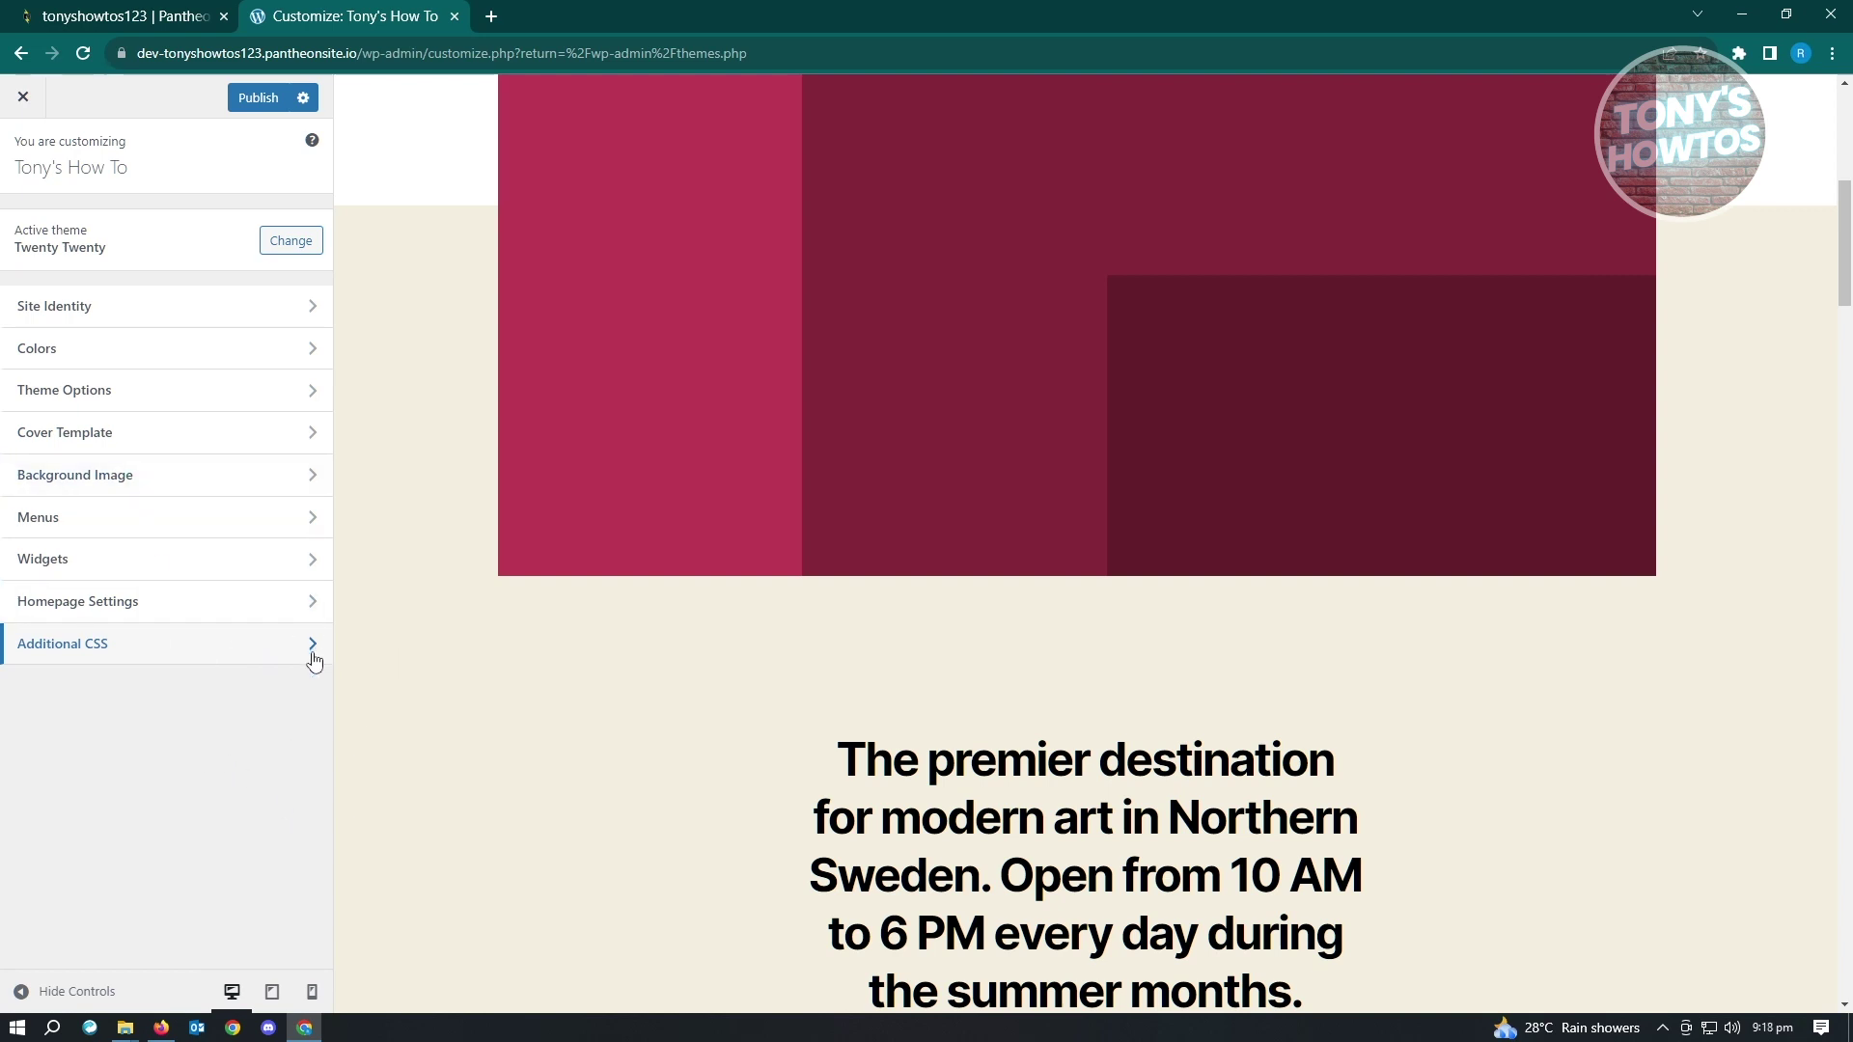
{"action": "scroll", "coordinate": [1214, 818], "scroll_direction": "up", "scroll_amount": 1}
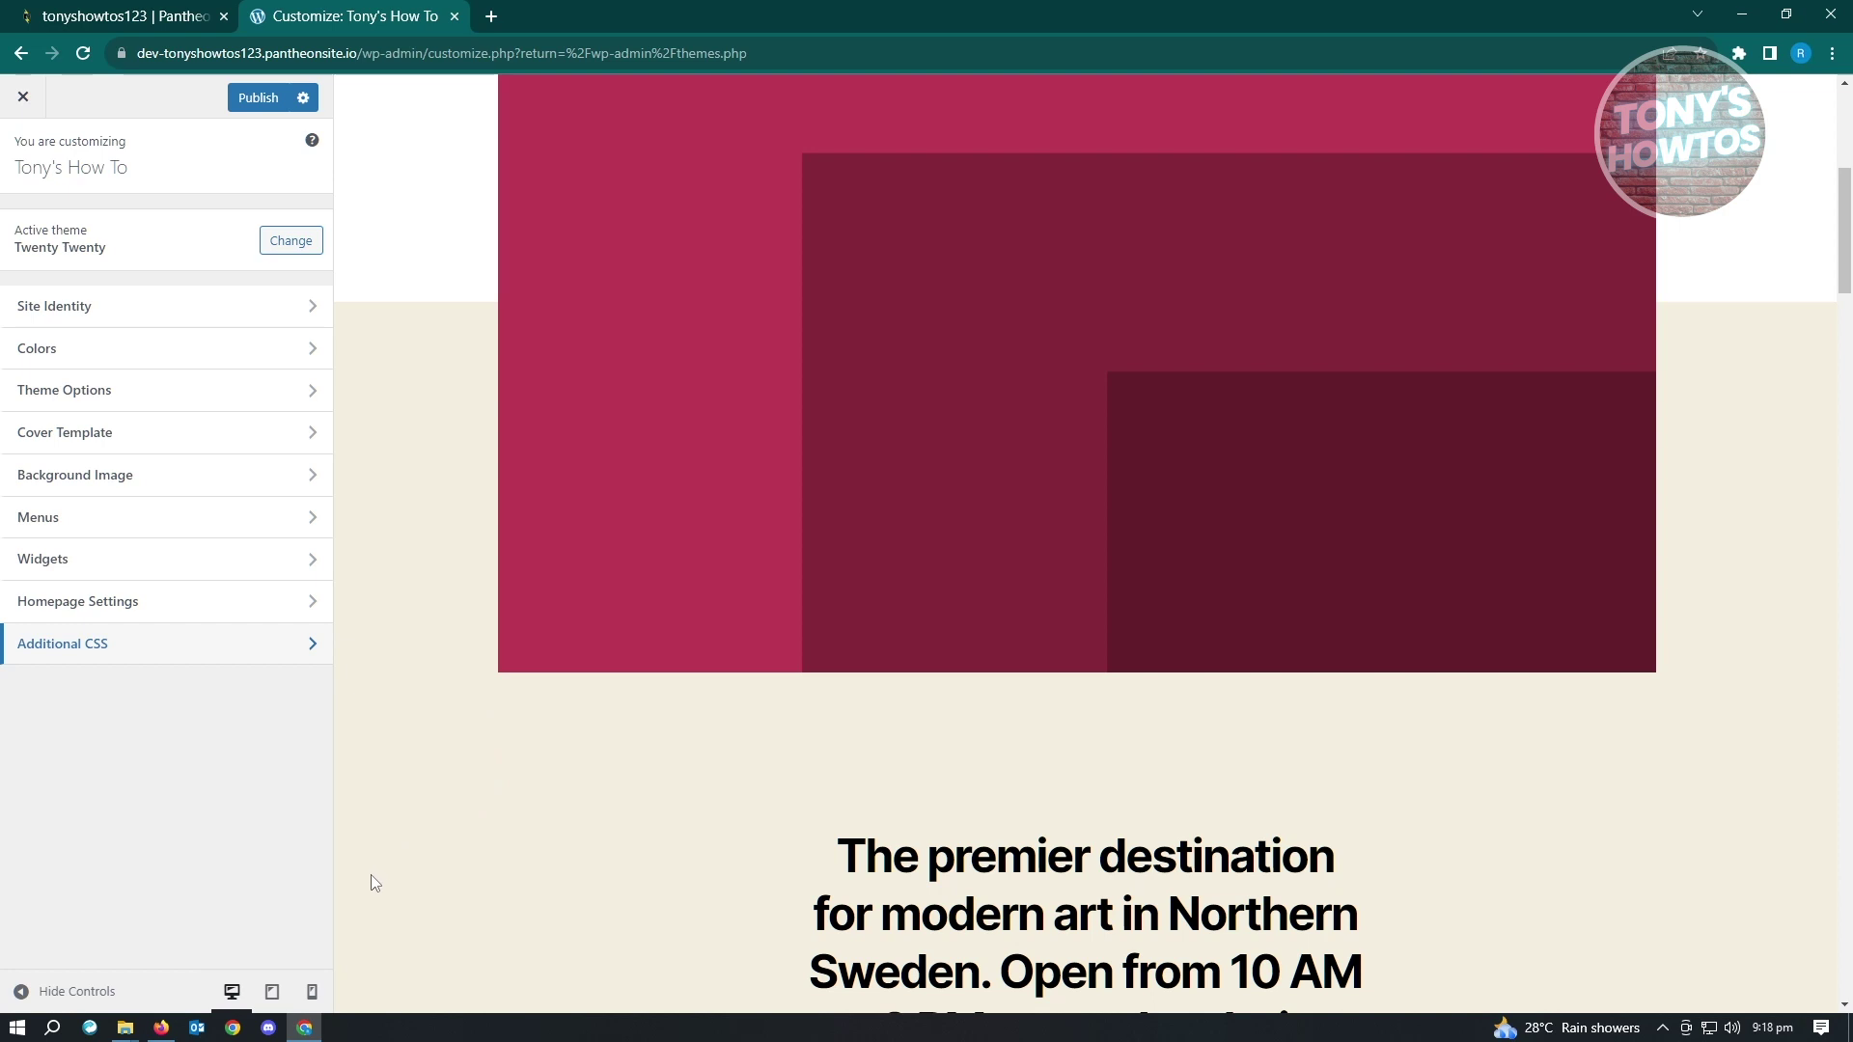
Step: Leave the theme customizer and start a new post from the Posts list, dismissing the block editor's welcome guide
{"action": "left_click", "coordinate": [19, 101]}
{"action": "left_click", "coordinate": [1023, 200]}
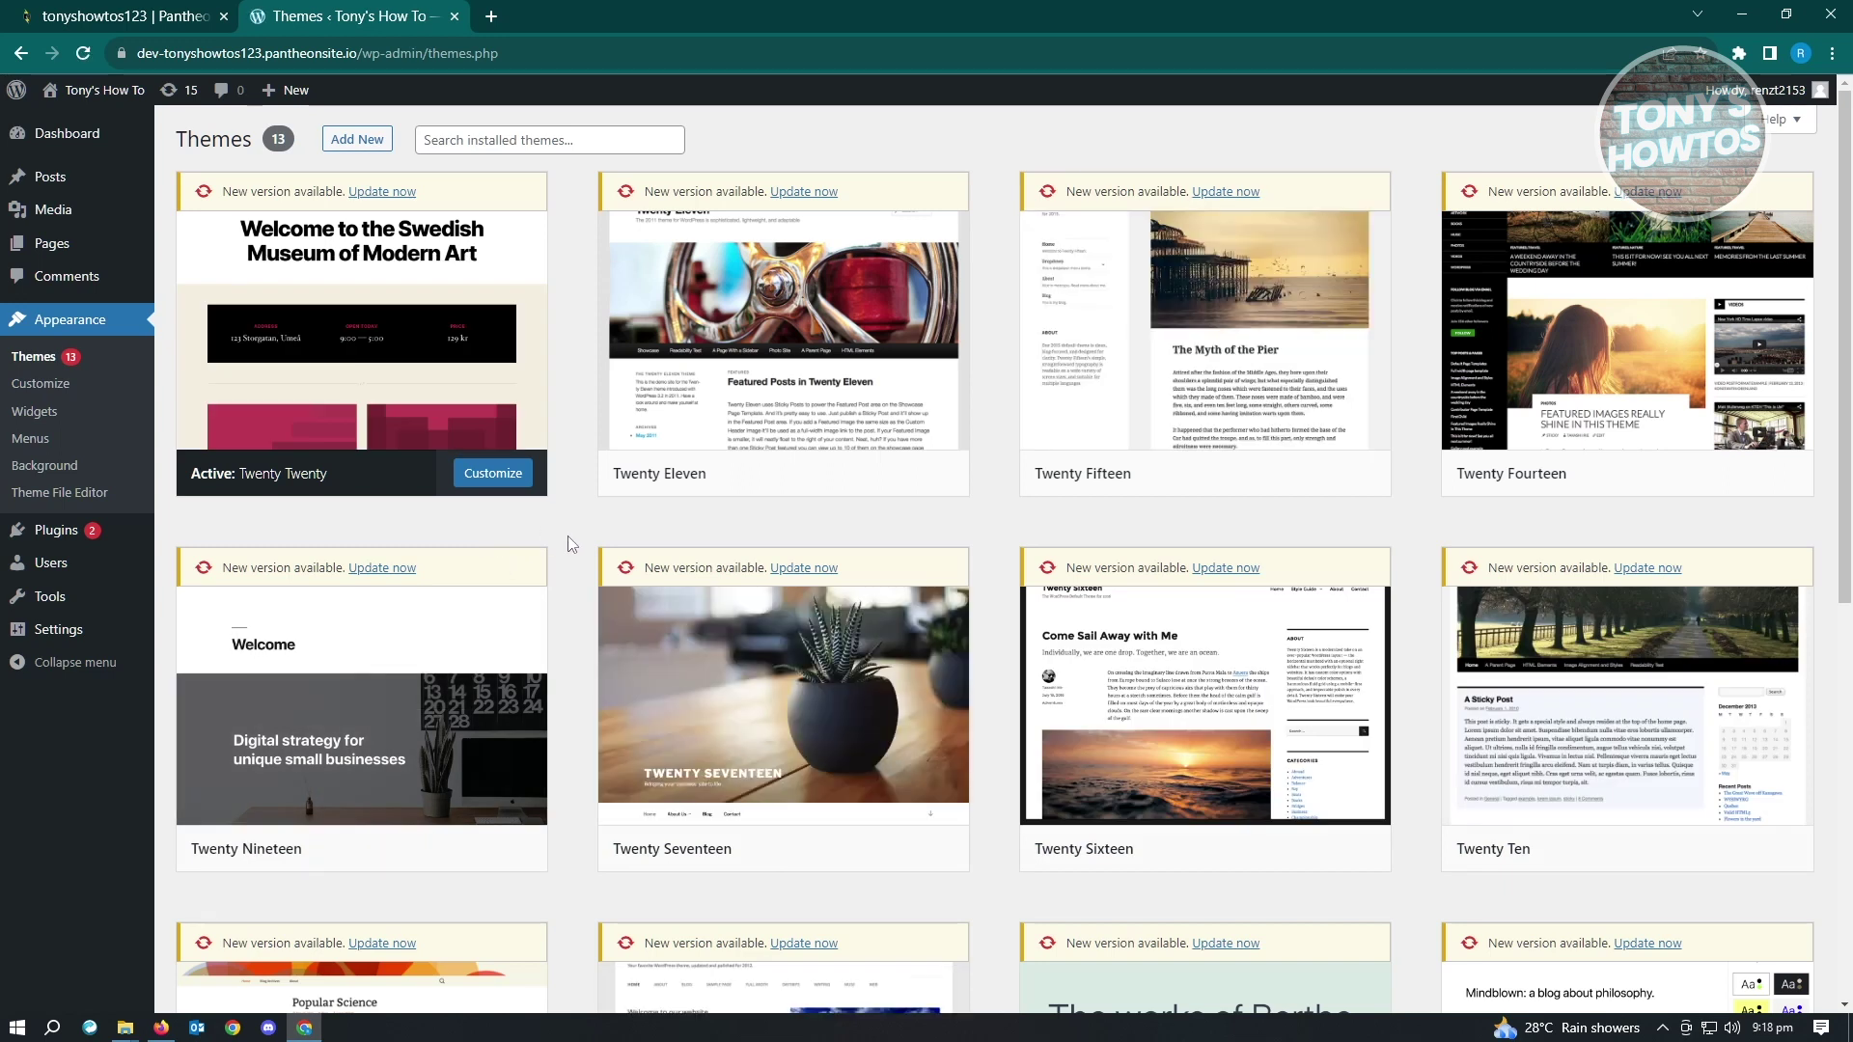
{"action": "mouse_move", "coordinate": [51, 184]}
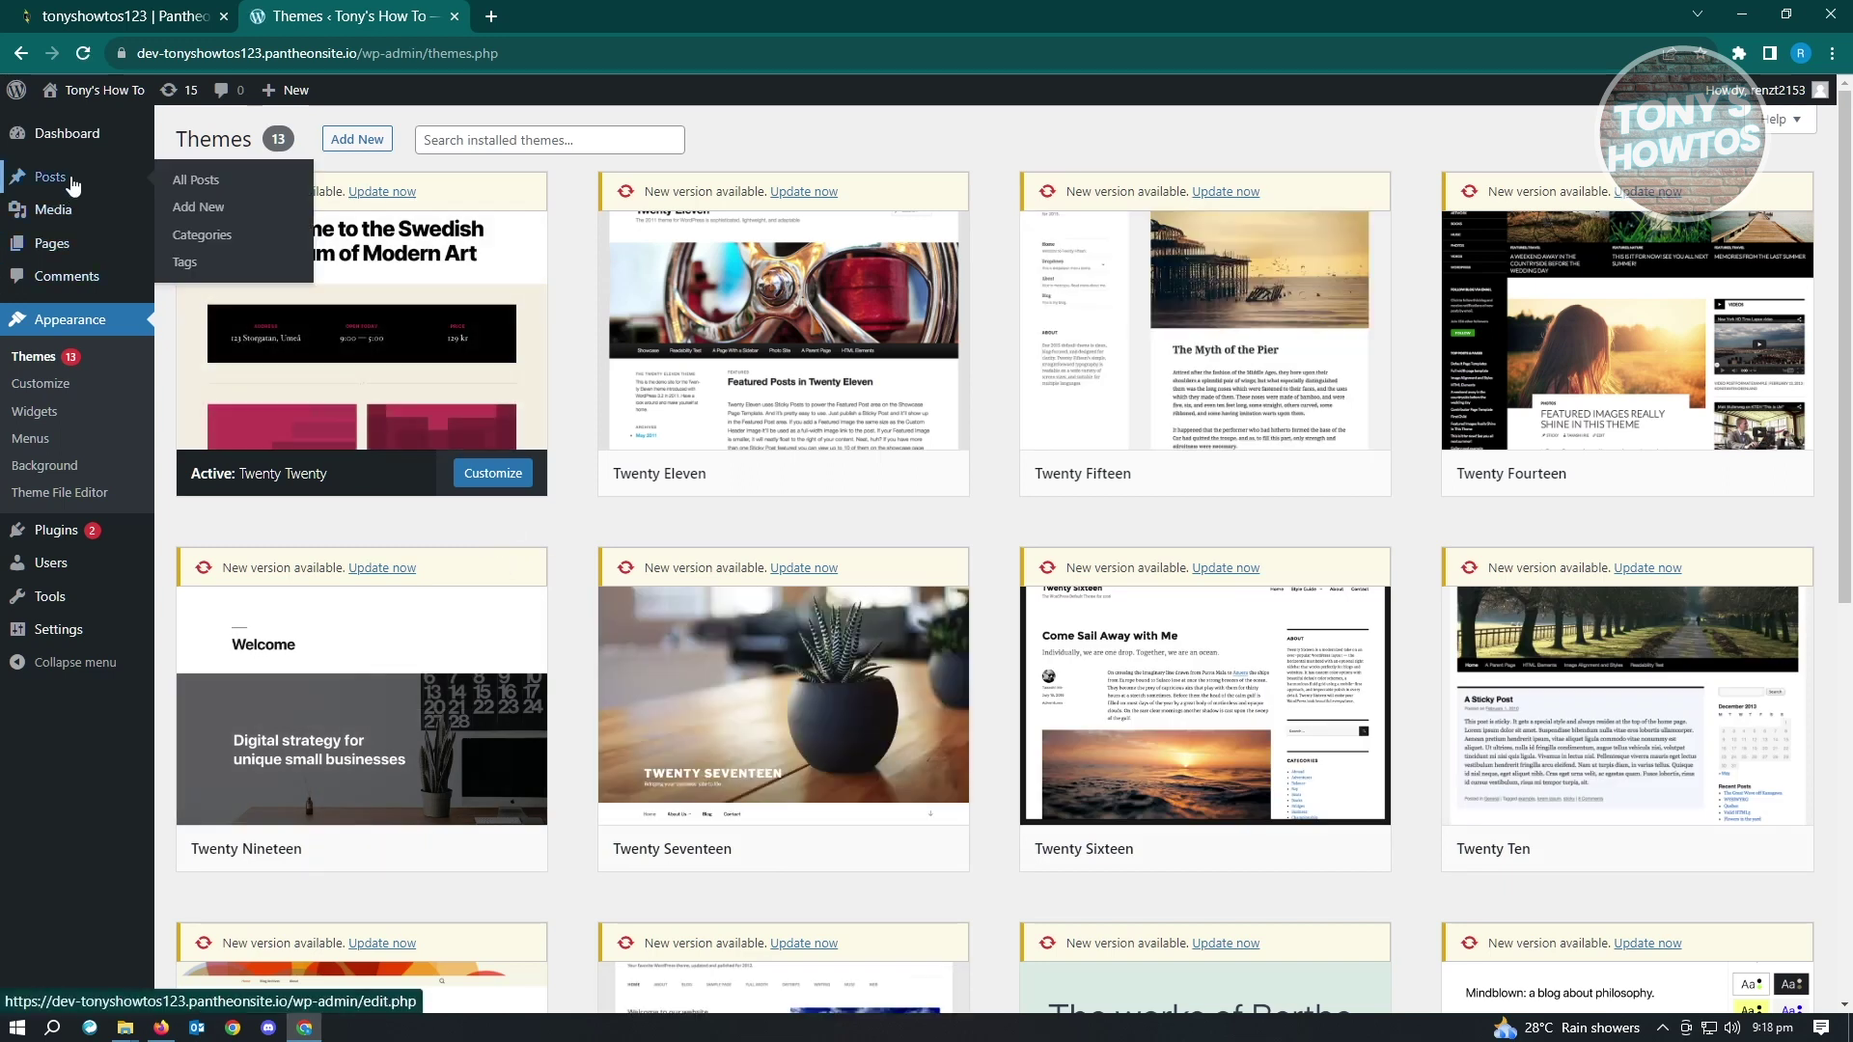
{"action": "left_click", "coordinate": [51, 181]}
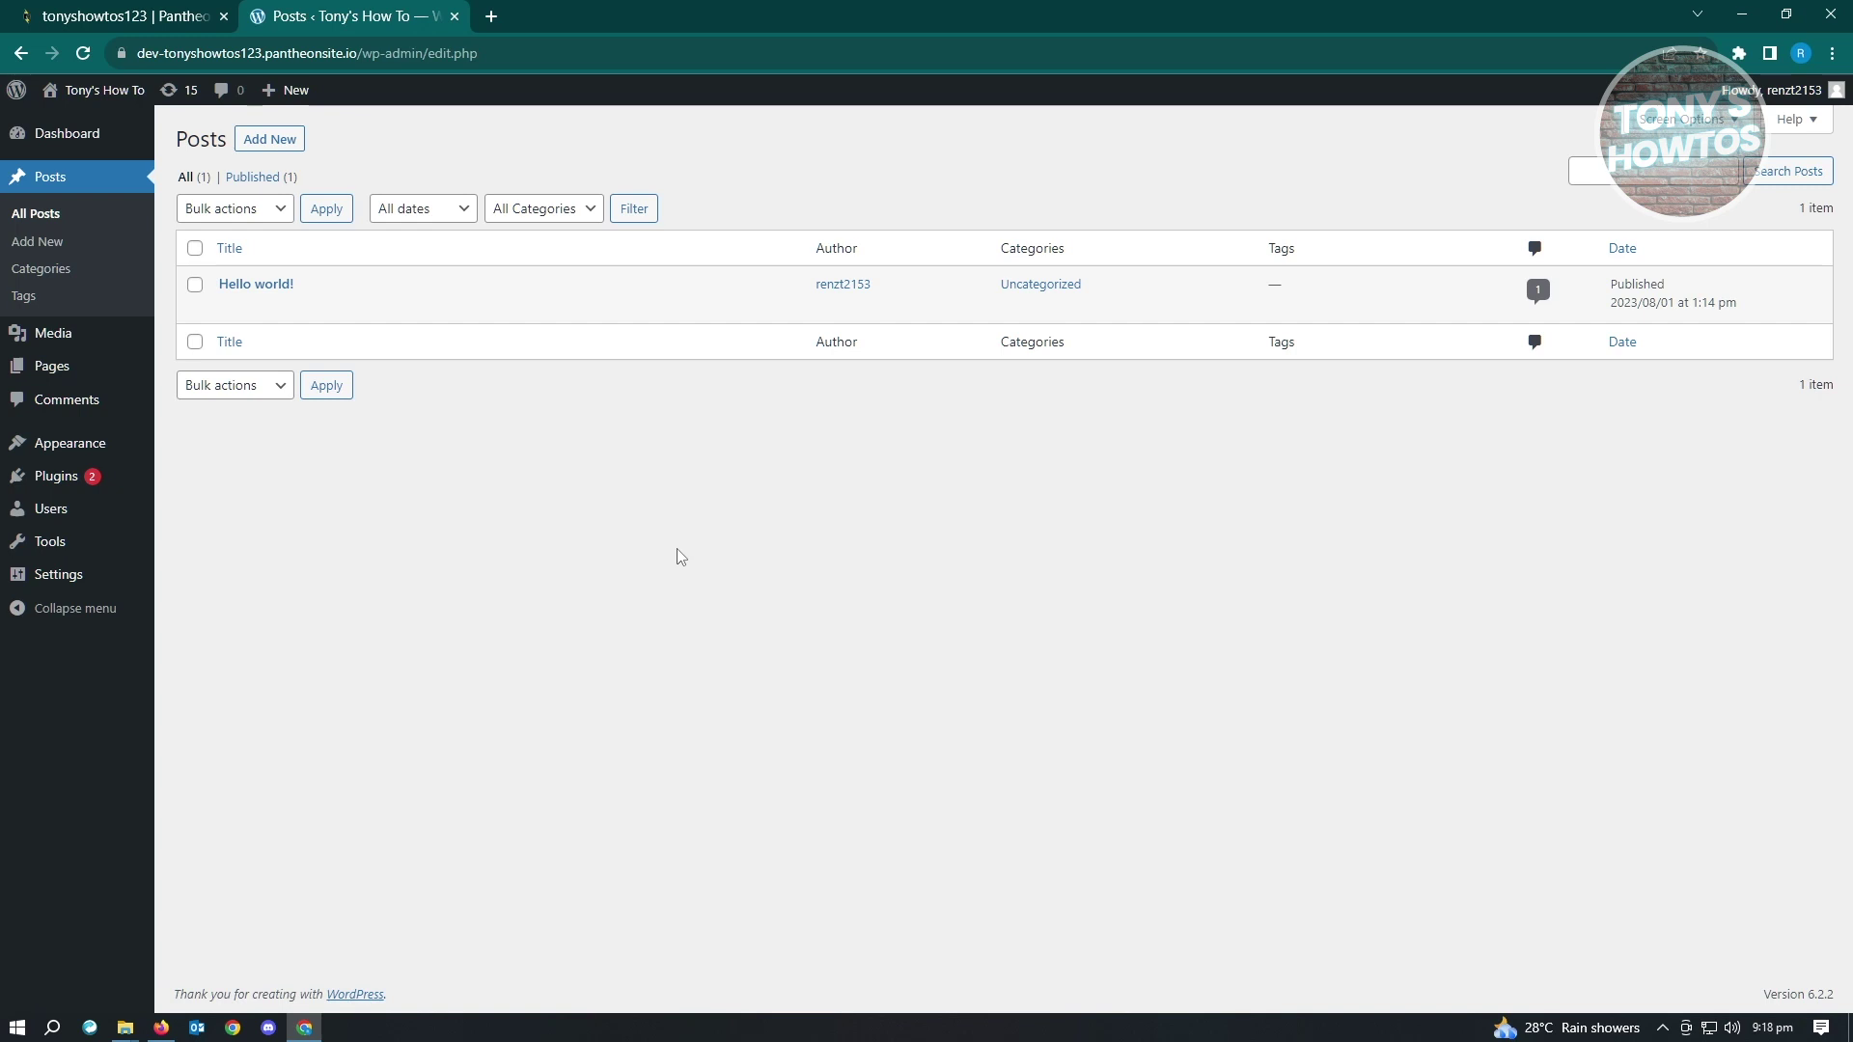
{"action": "left_click", "coordinate": [277, 143]}
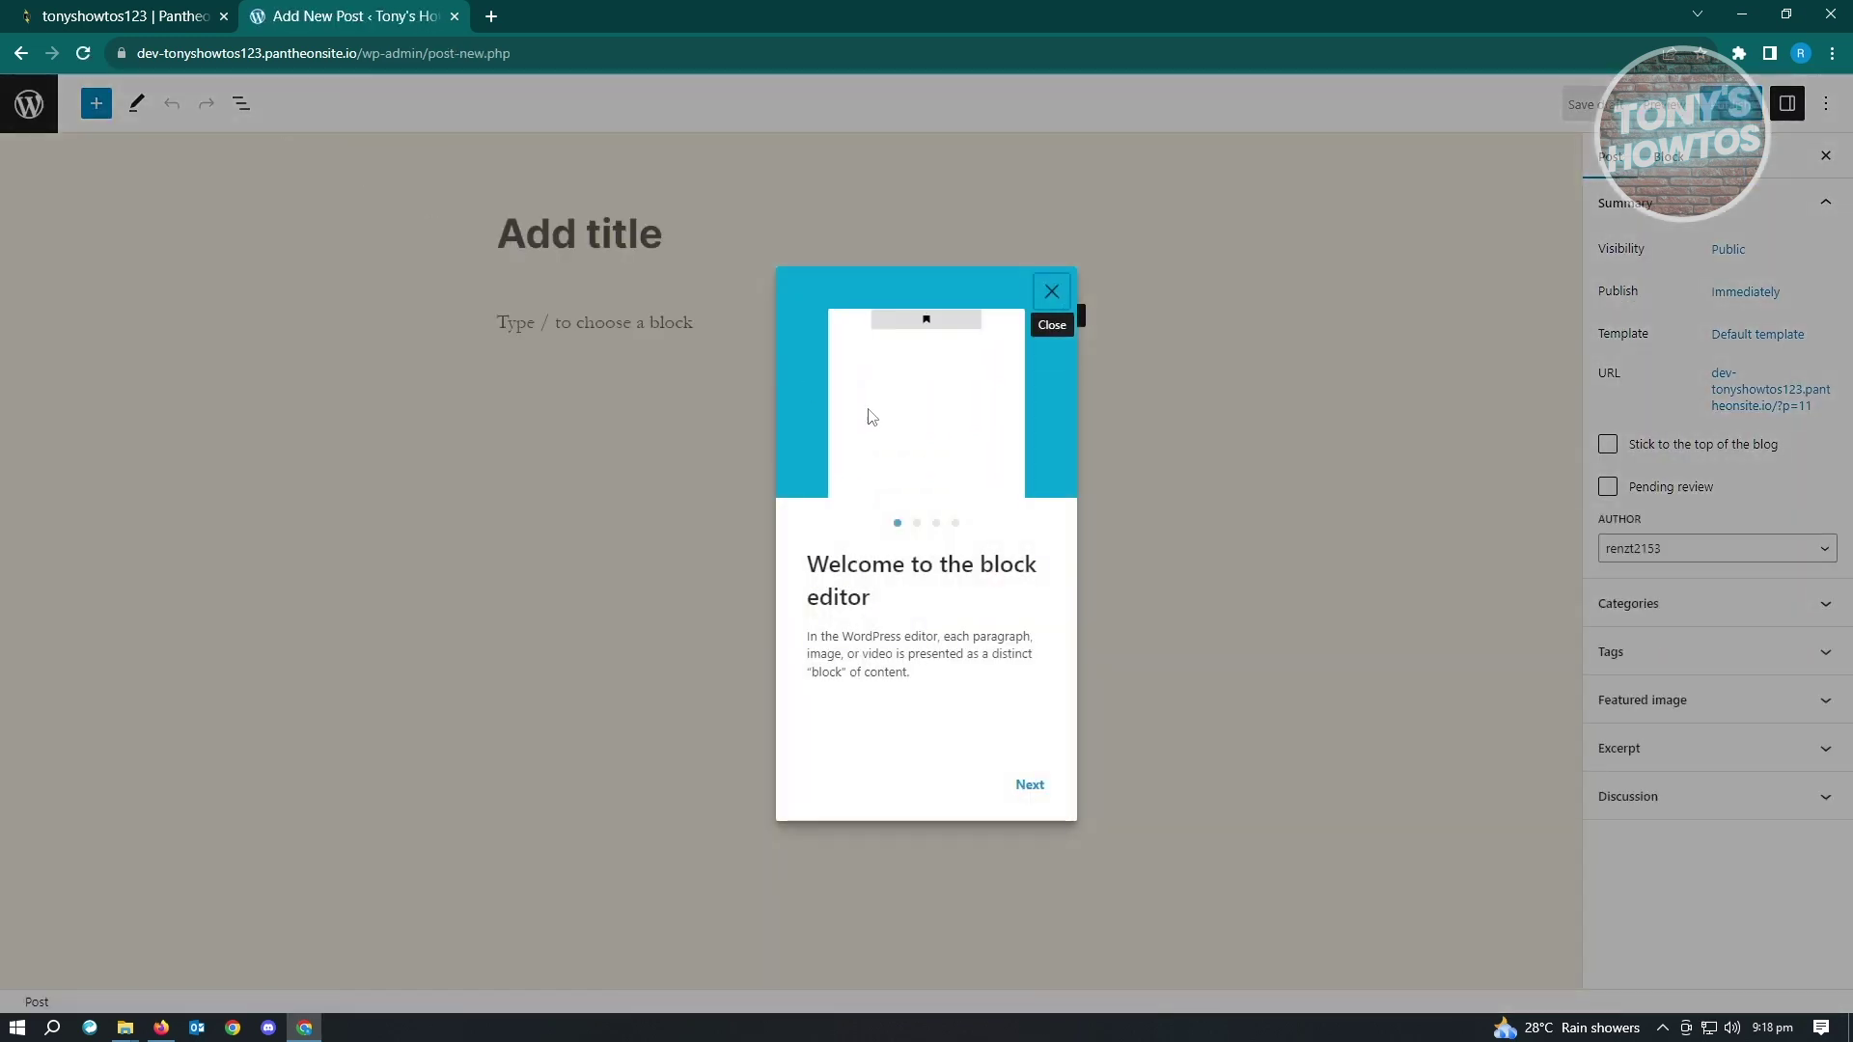
{"action": "left_click", "coordinate": [1045, 292]}
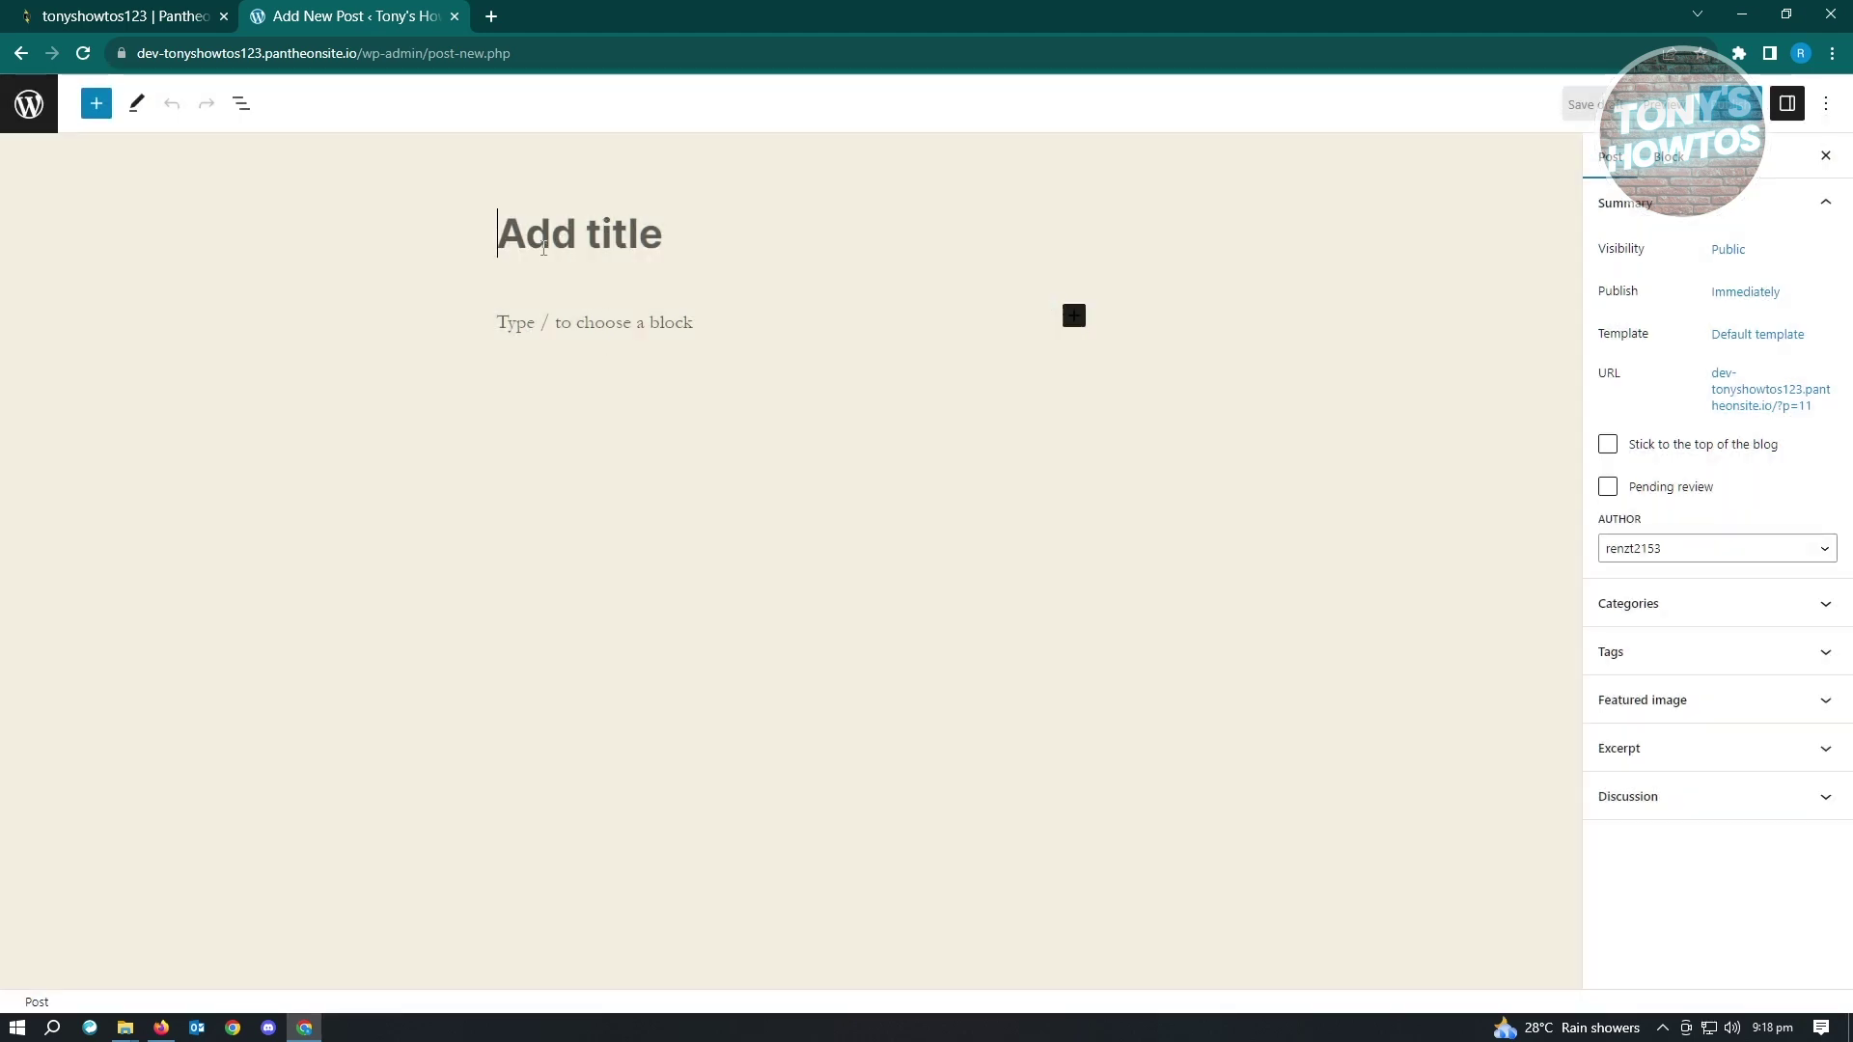
Step: Examine the text, media, design and widget blocks available for the new post's body
{"action": "left_click", "coordinate": [575, 326]}
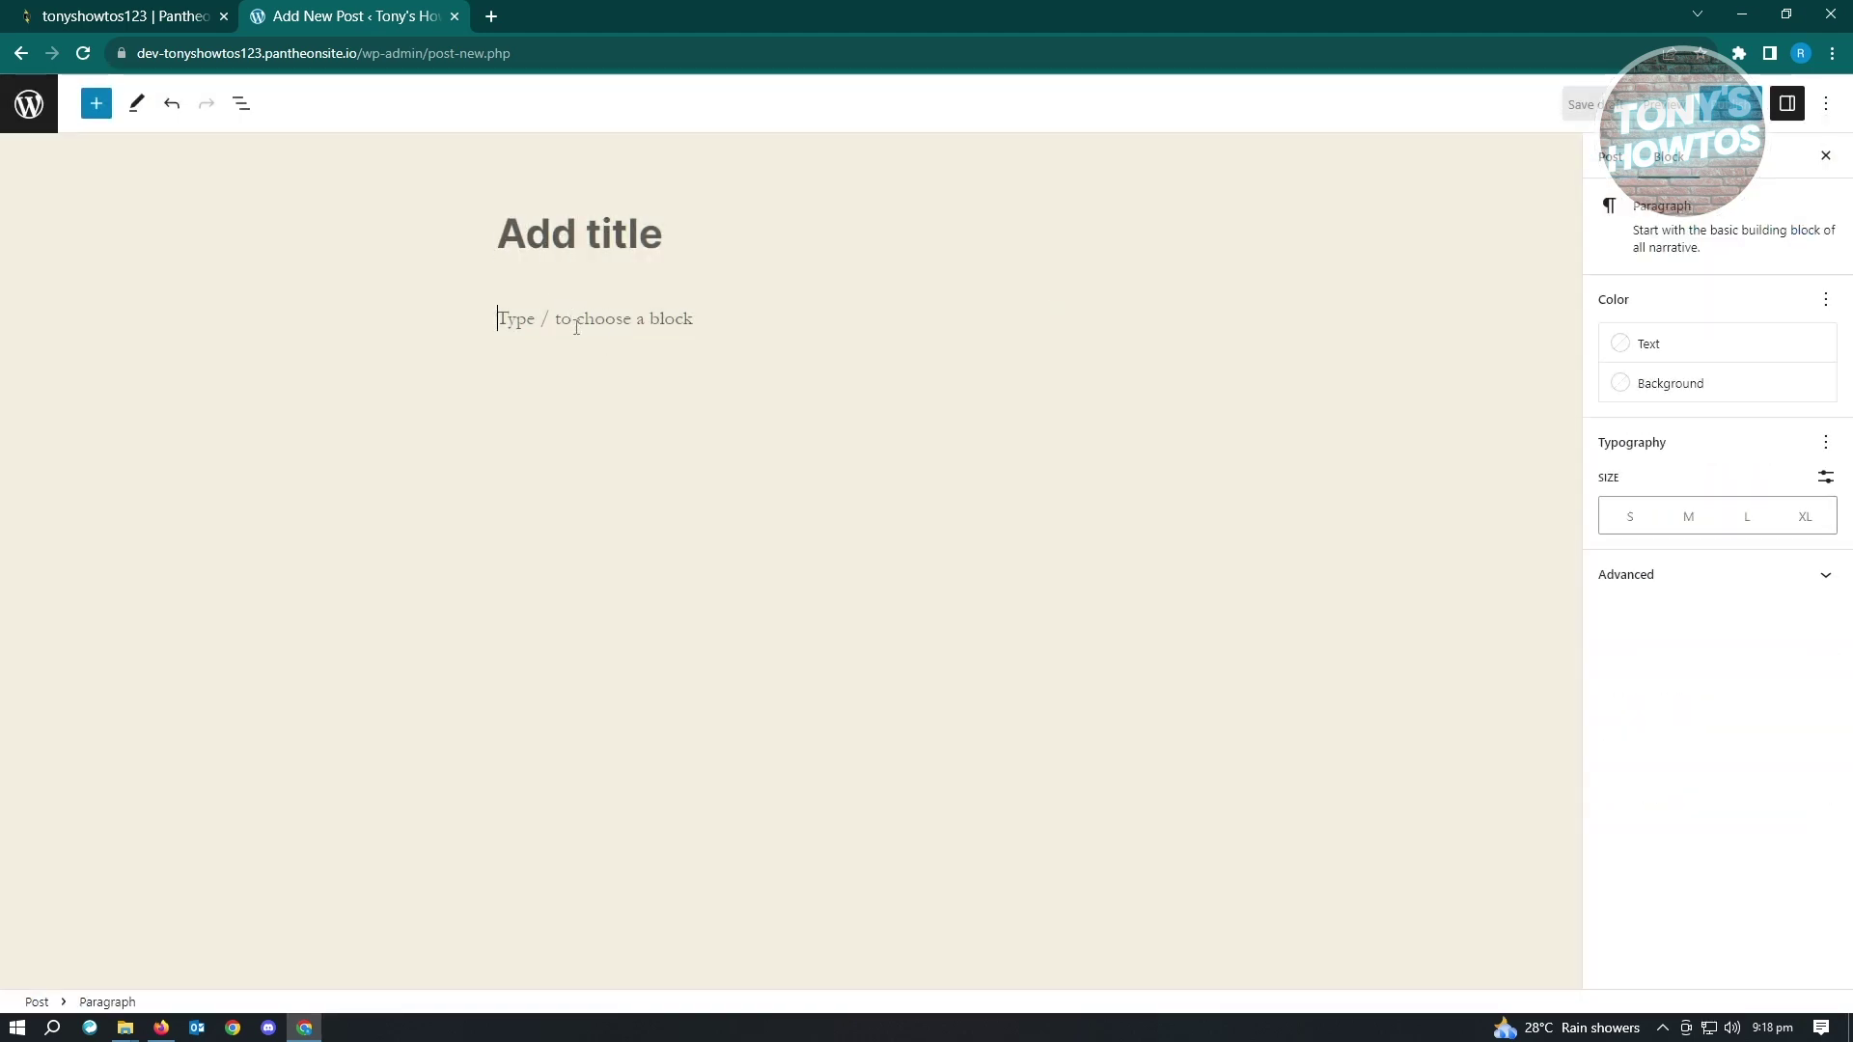
{"action": "left_click", "coordinate": [1074, 316]}
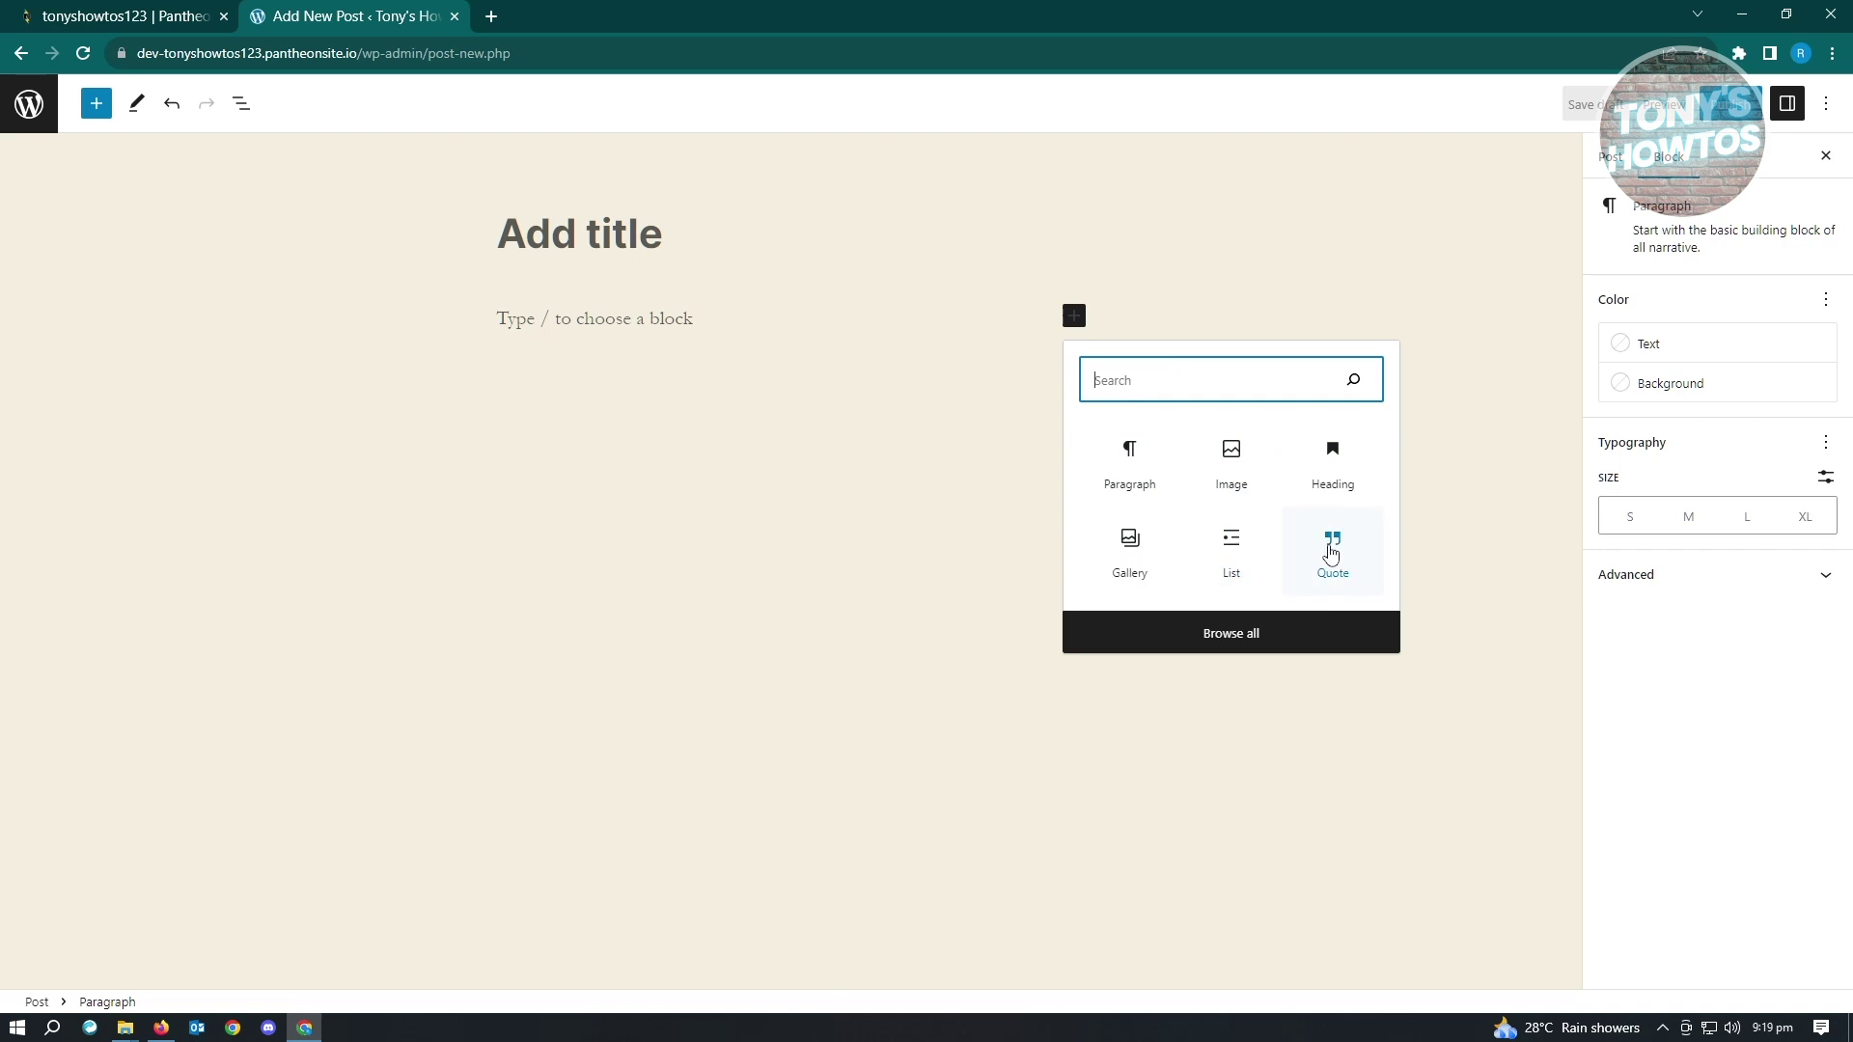
{"action": "left_click", "coordinate": [1261, 639]}
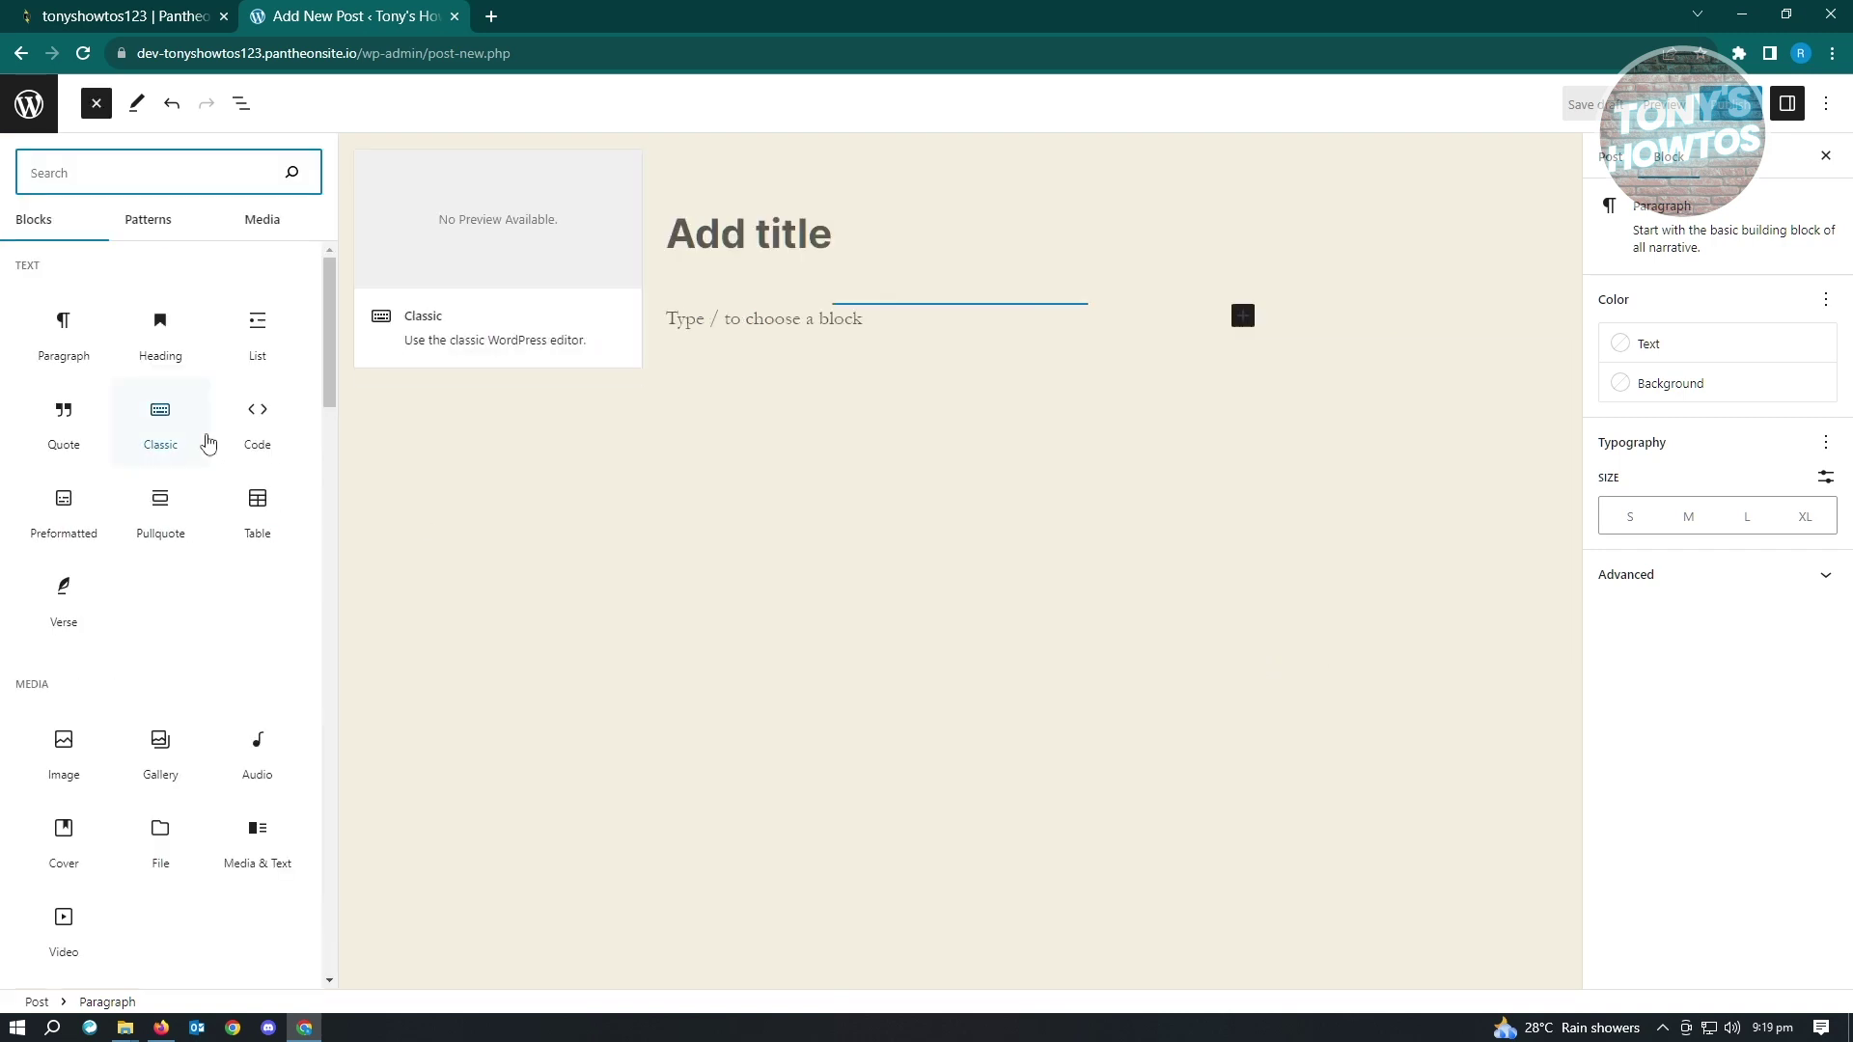
{"action": "scroll", "coordinate": [248, 618], "scroll_direction": "down", "scroll_amount": 1}
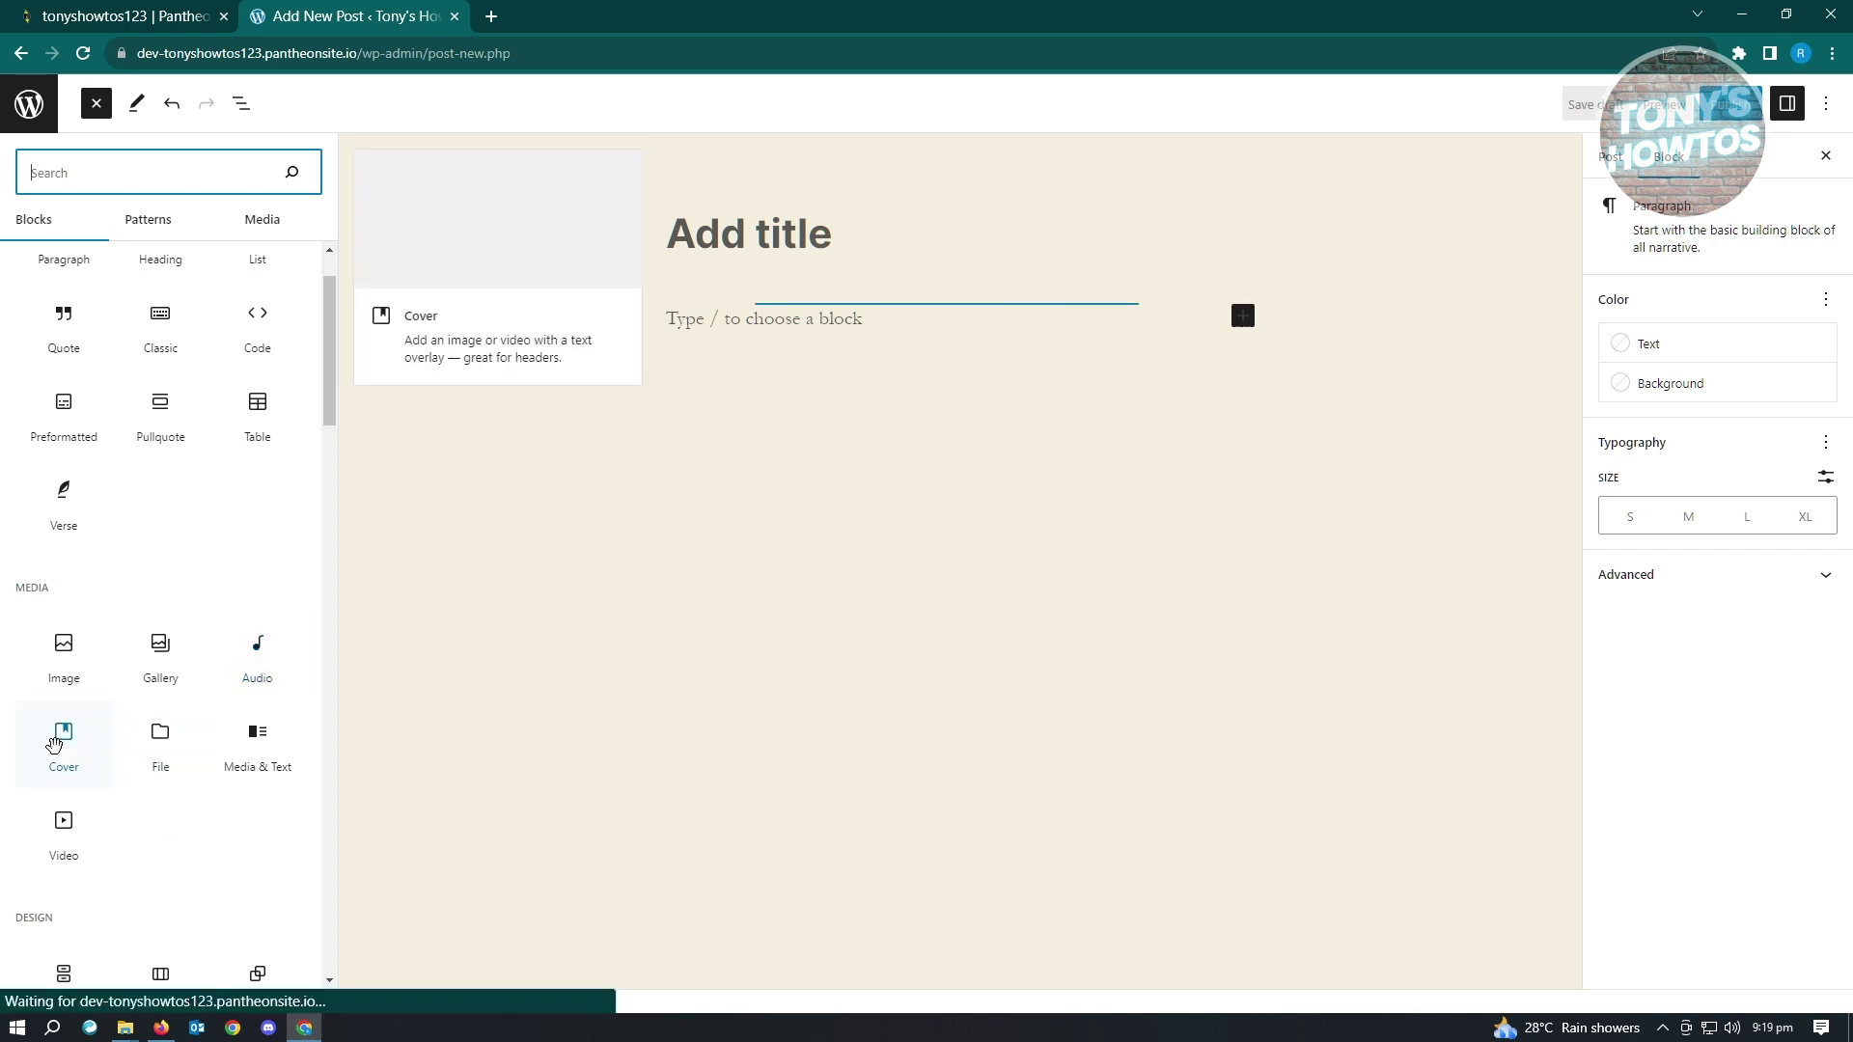
{"action": "scroll", "coordinate": [216, 763], "scroll_direction": "down", "scroll_amount": 2}
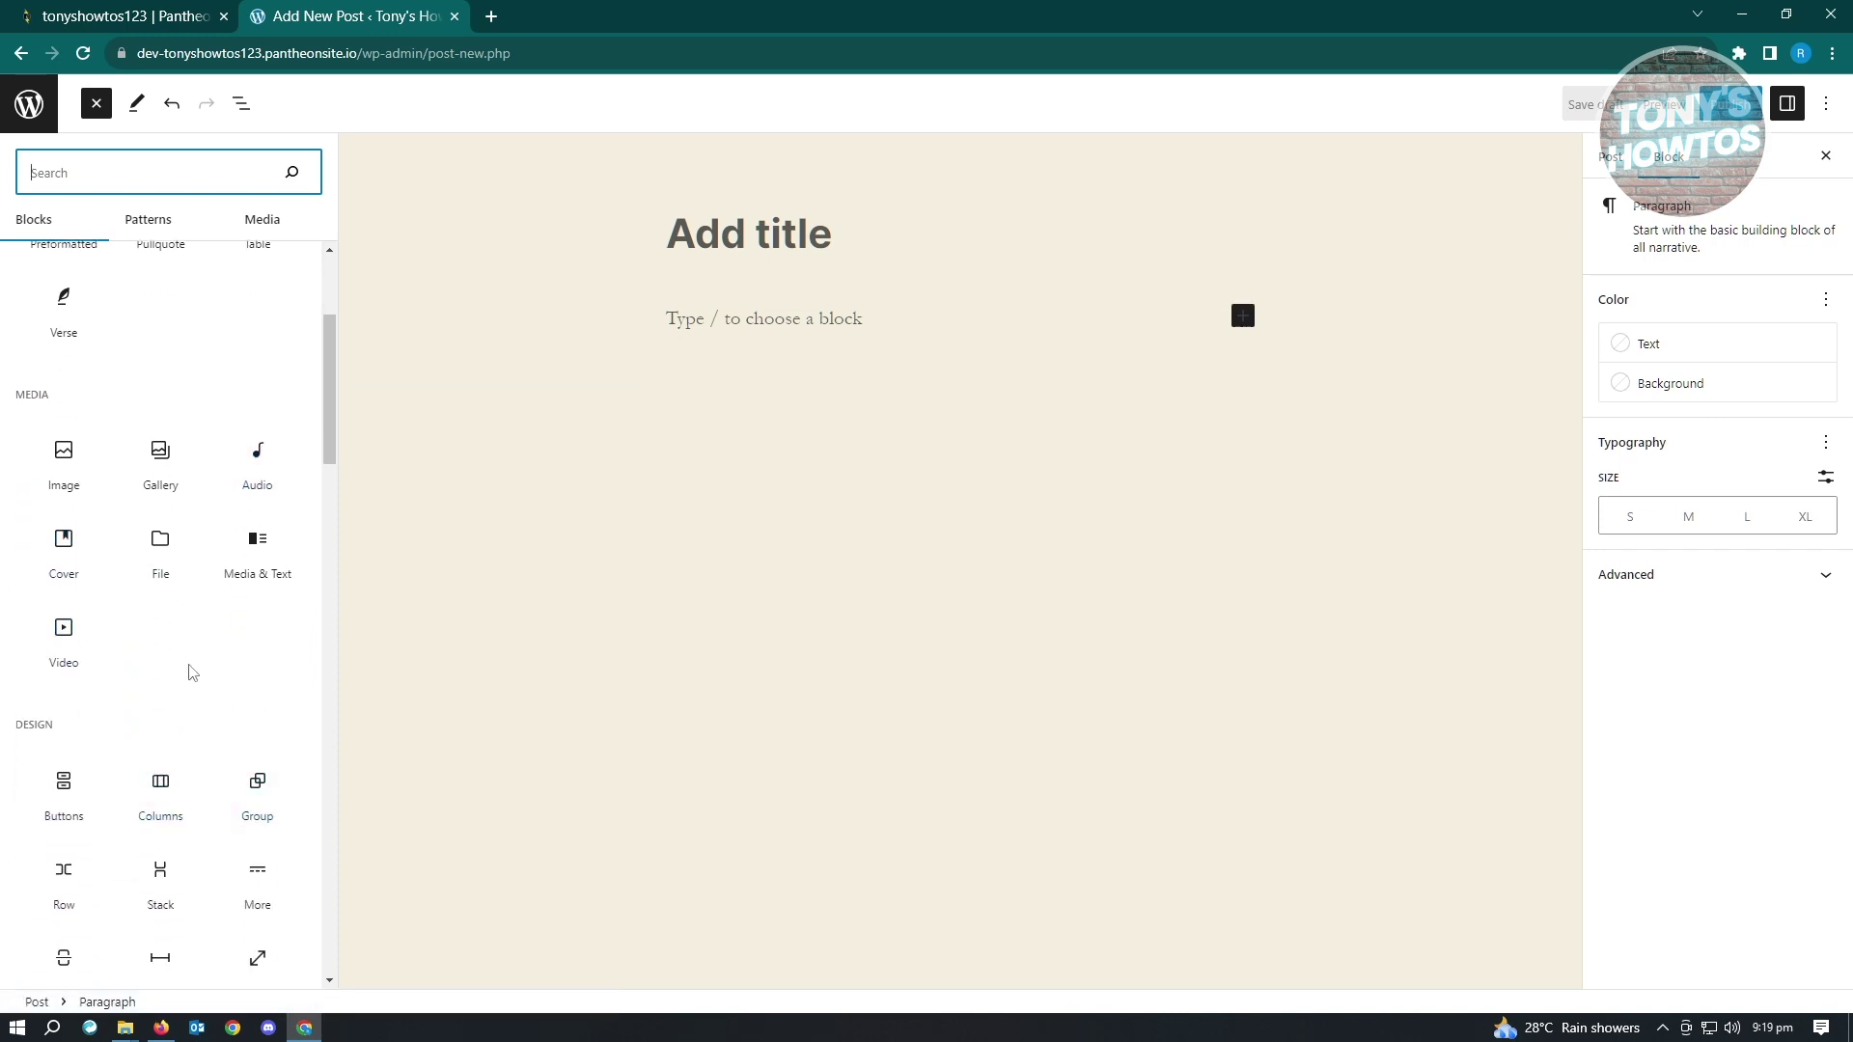
{"action": "scroll", "coordinate": [189, 673], "scroll_direction": "down", "scroll_amount": 4}
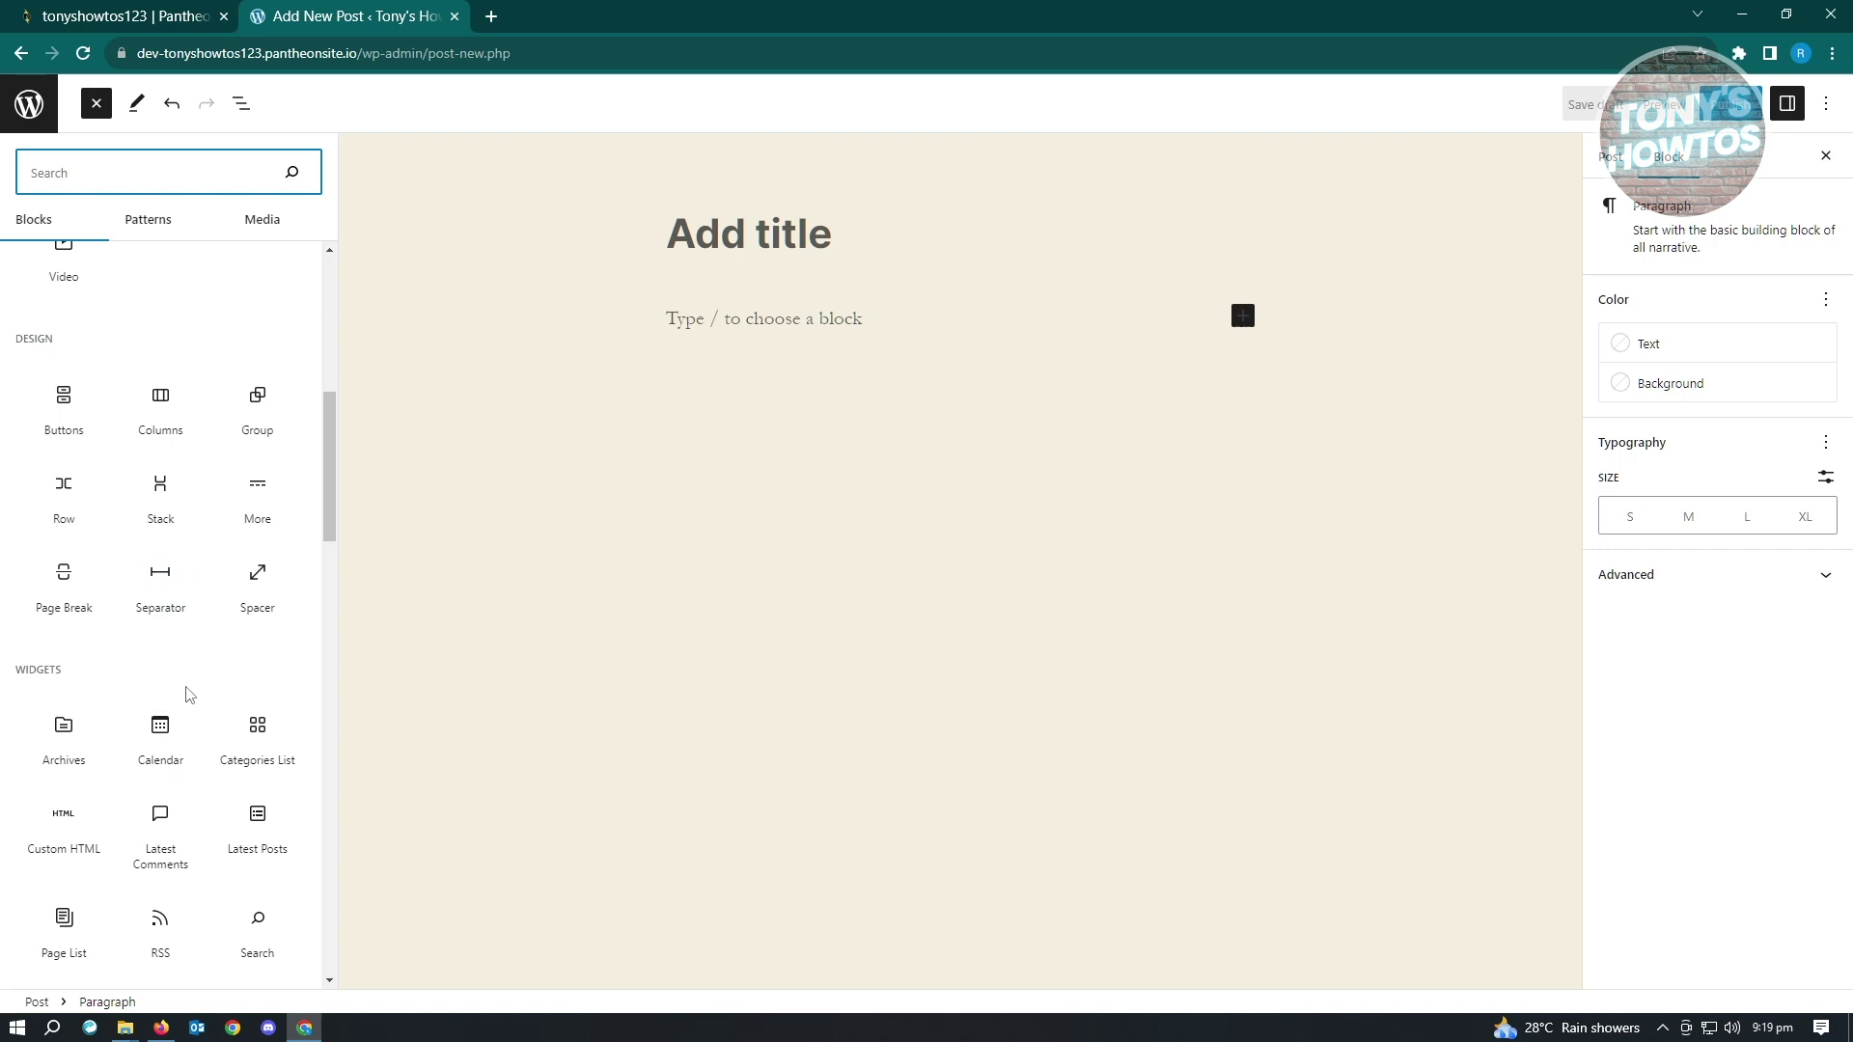
{"action": "scroll", "coordinate": [189, 695], "scroll_direction": "up", "scroll_amount": 4}
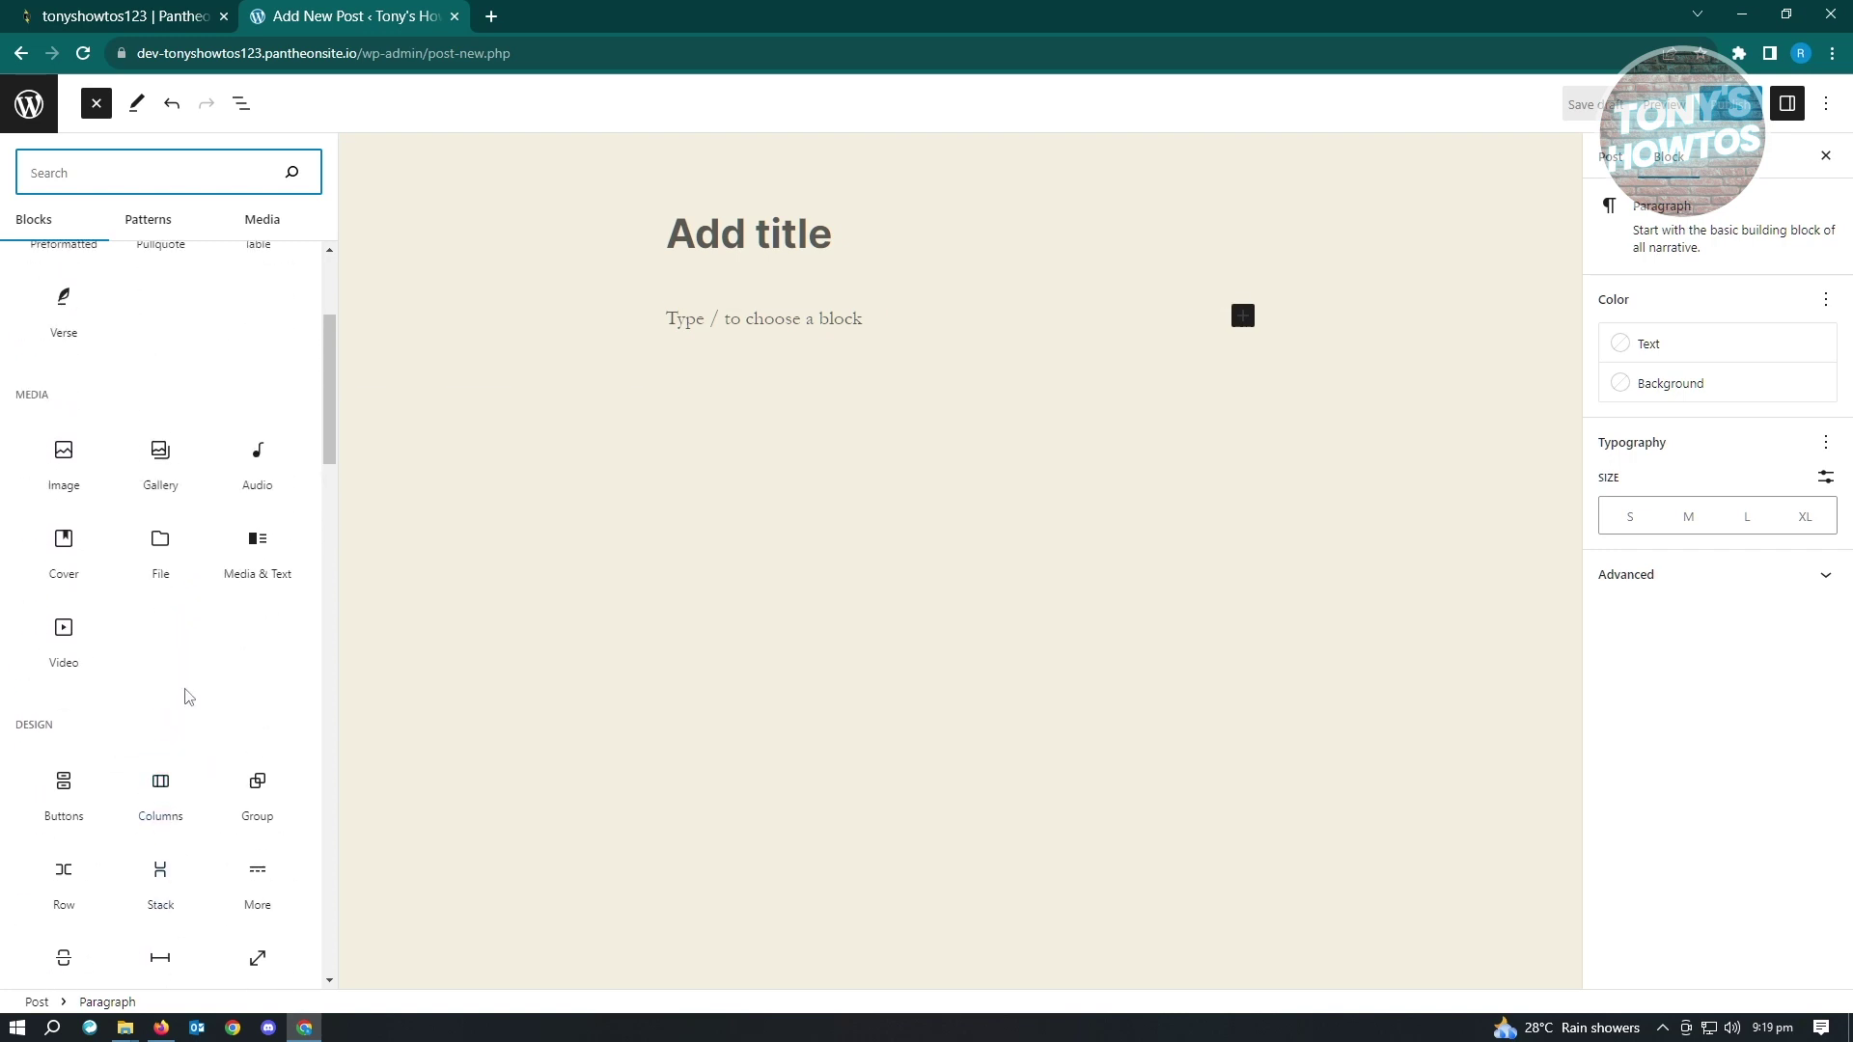
{"action": "scroll", "coordinate": [188, 696], "scroll_direction": "up", "scroll_amount": 3}
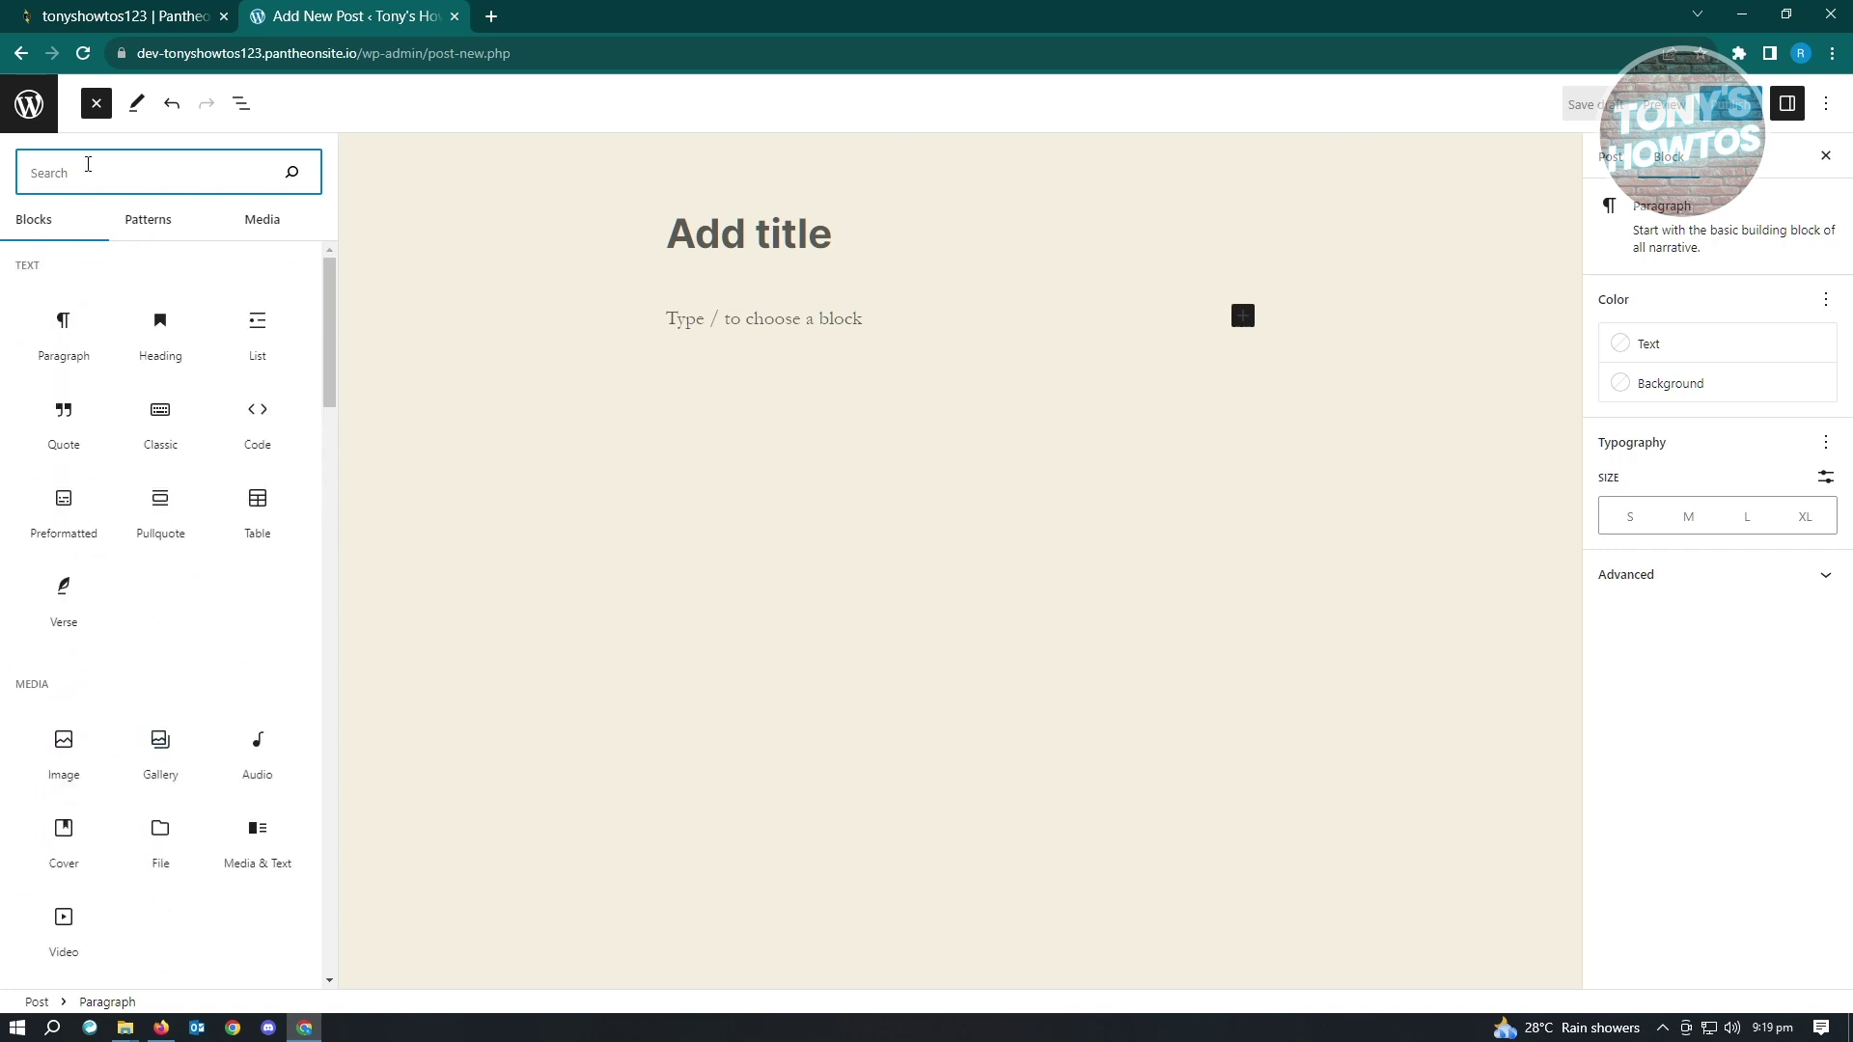
{"action": "left_click", "coordinate": [96, 103]}
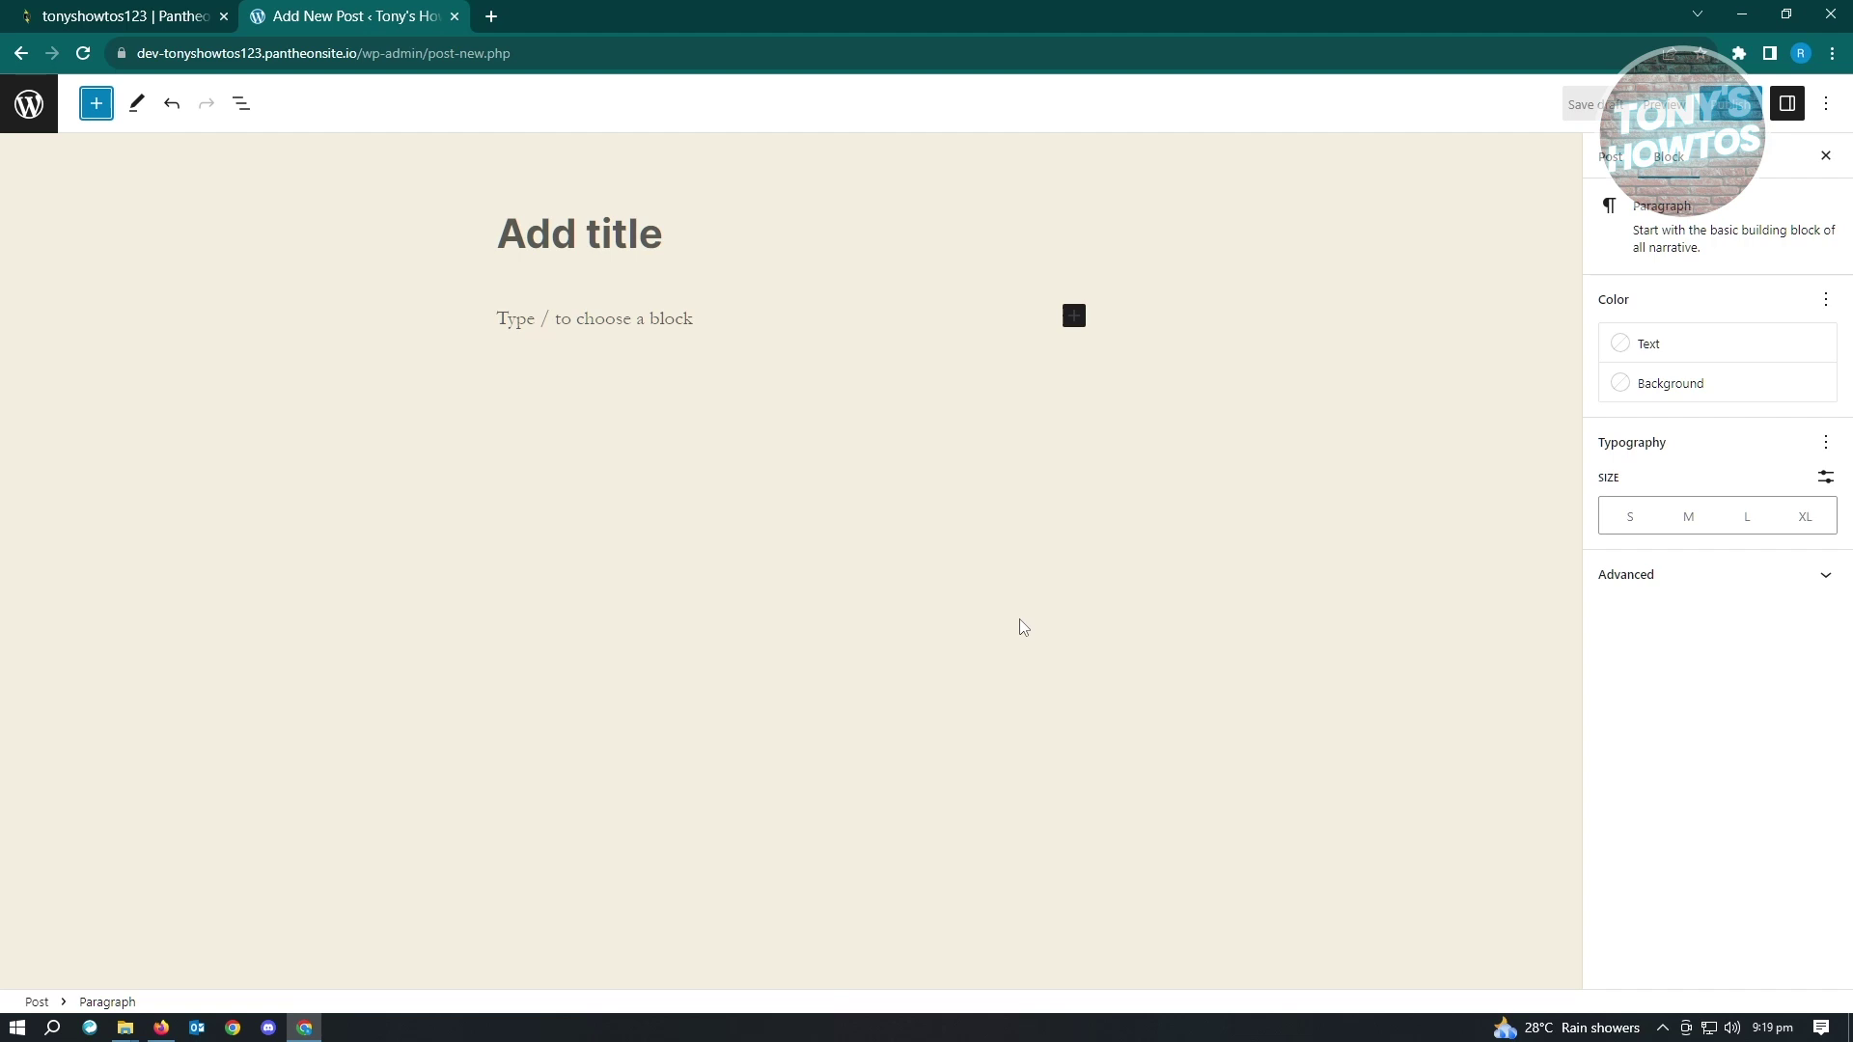